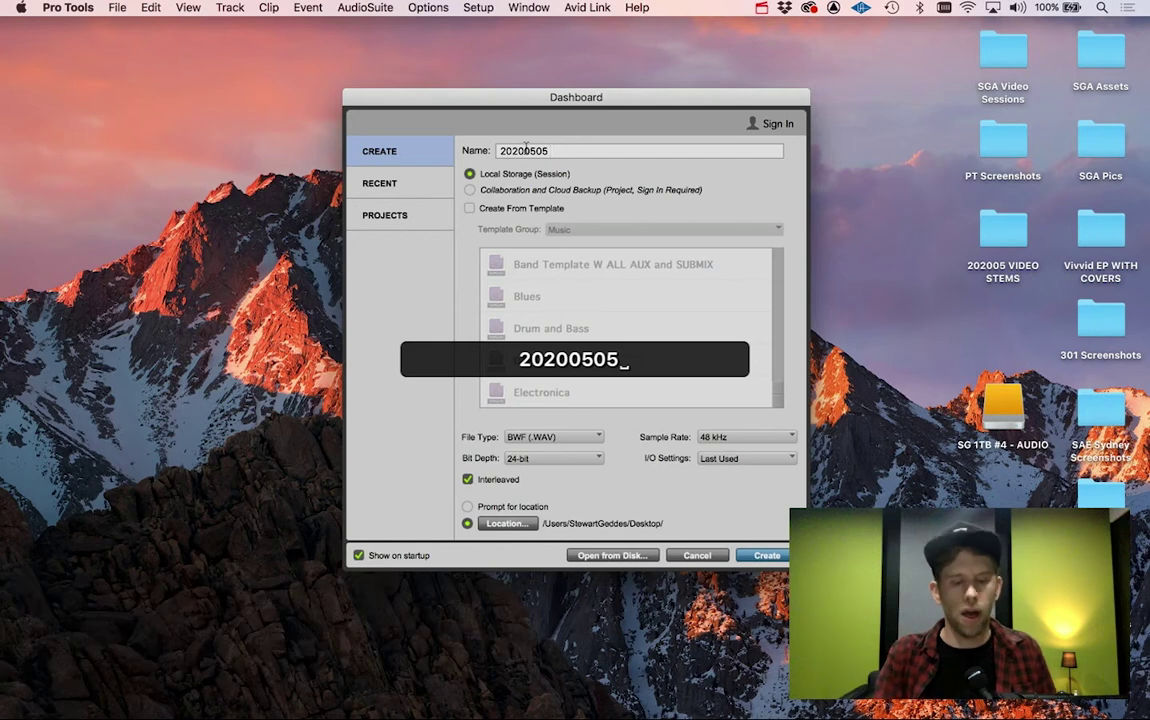
Step: Name the new session 20200505 Vox Record and keep its sample rate at 48 kHz
text(Vox)
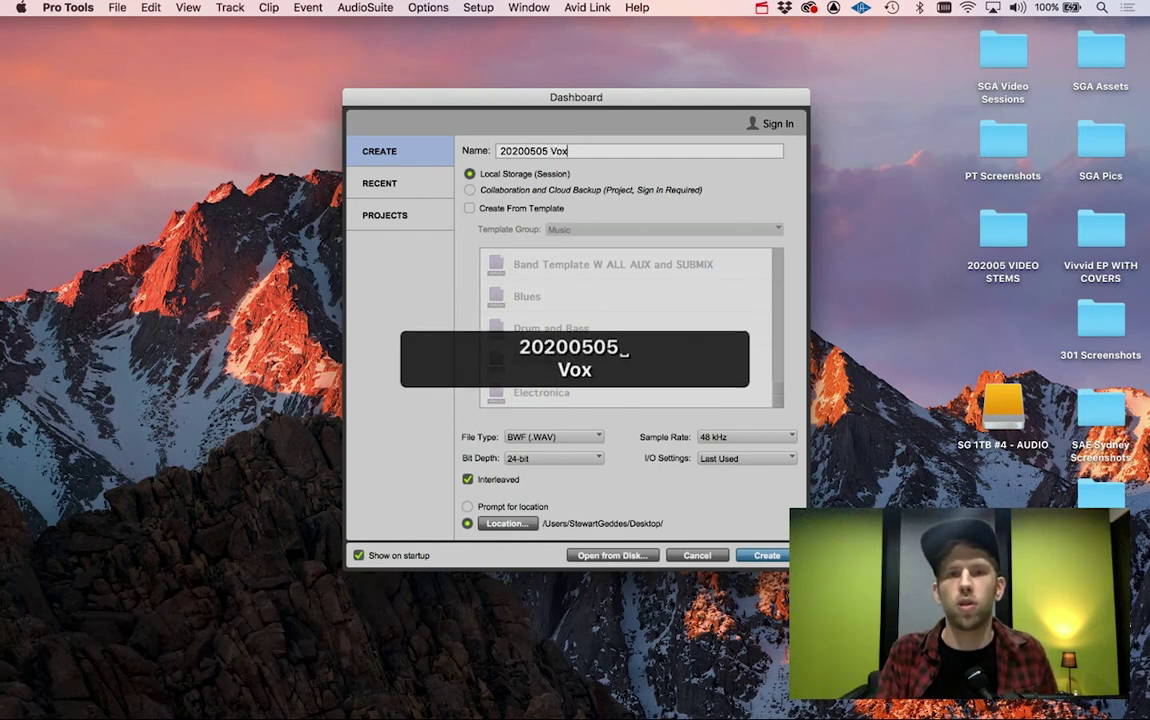
text( Record)
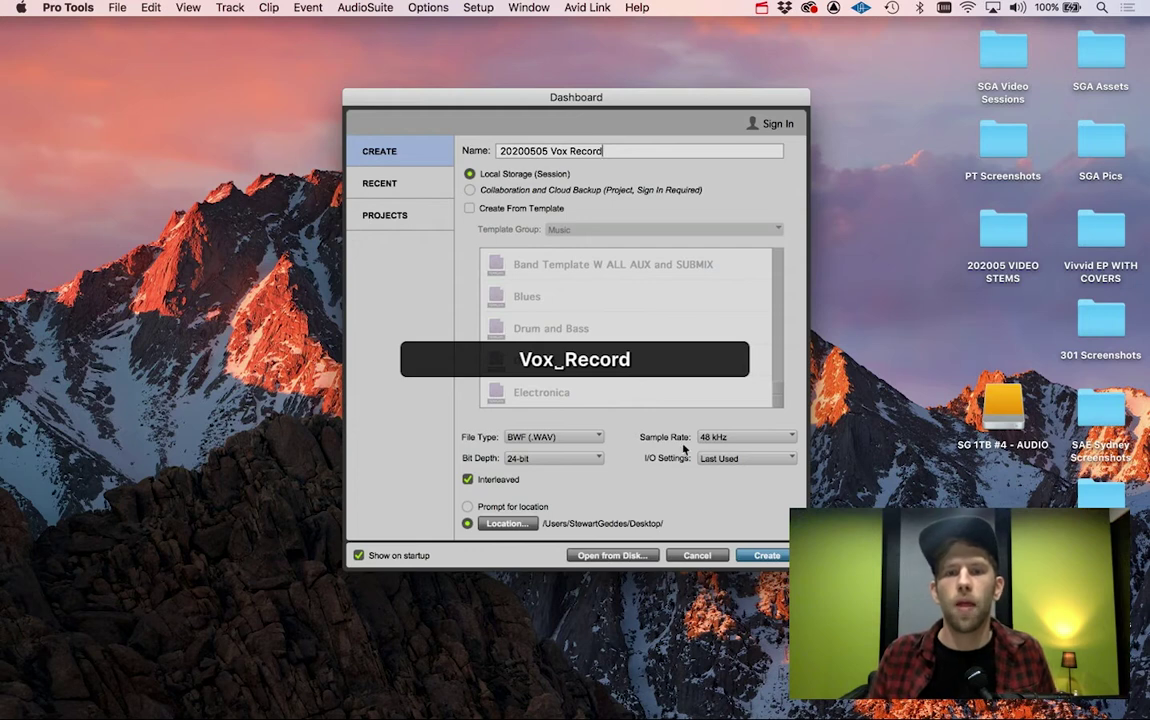
click(713, 437)
click(714, 437)
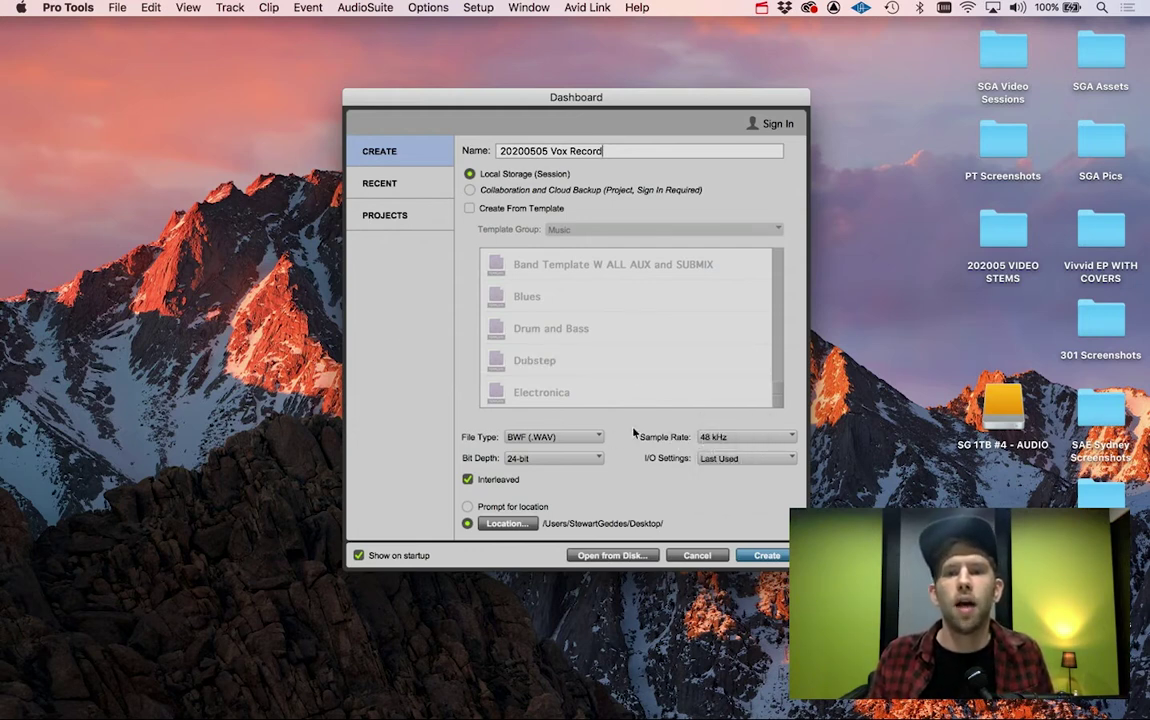
click(707, 432)
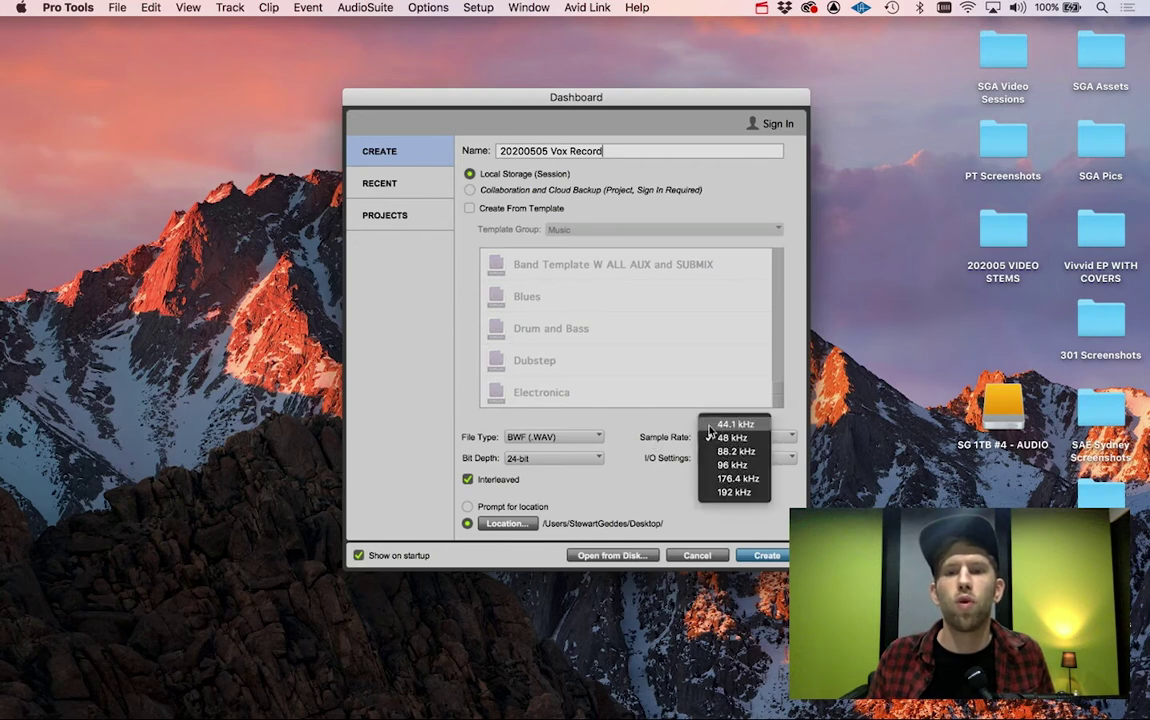
click(629, 456)
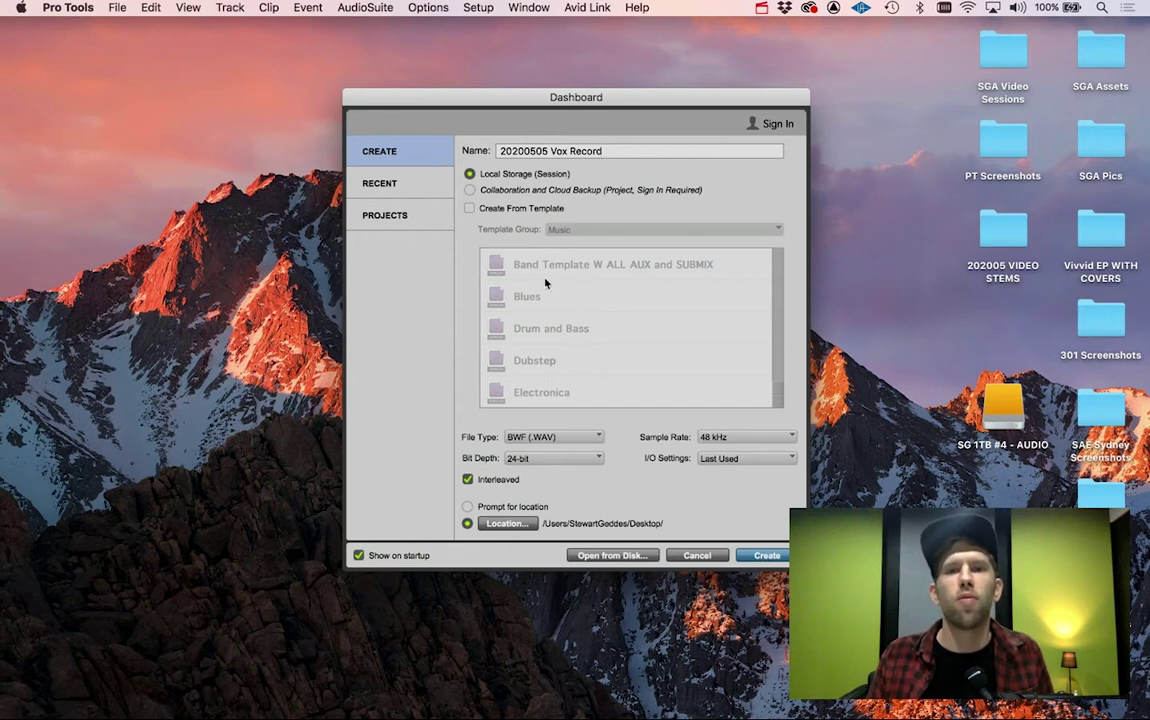
Step: Create the session with 24-bit depth and enlarge its Edit window to fill the screen
click(576, 462)
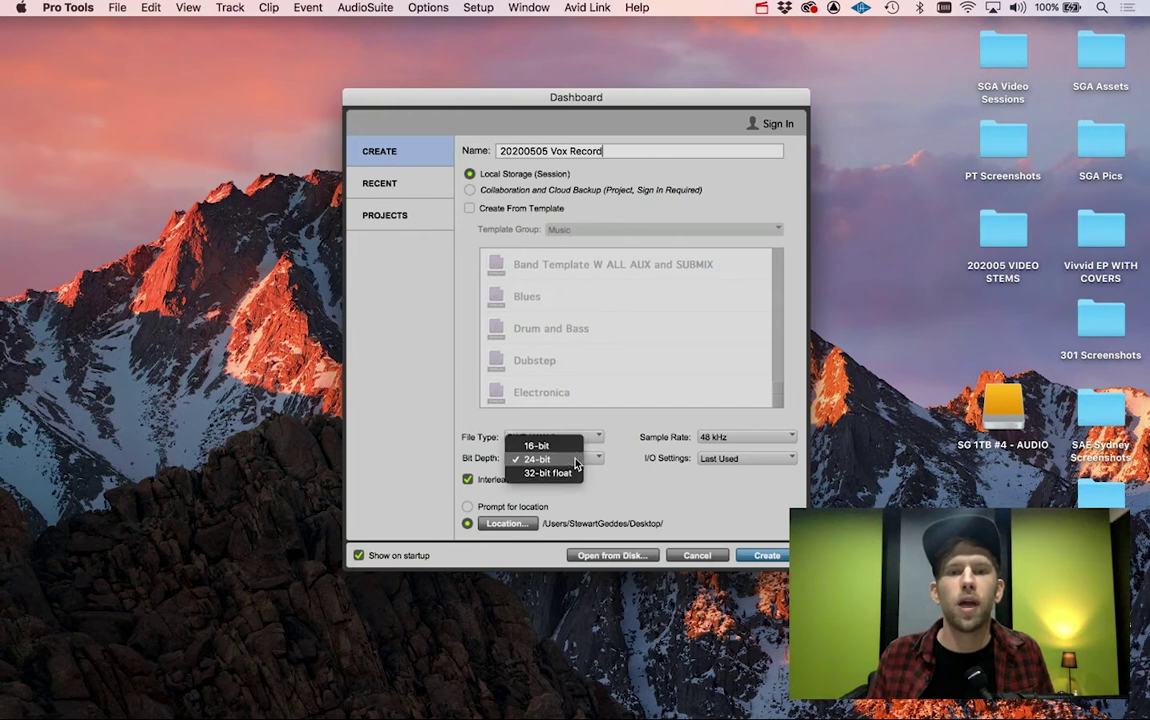
click(575, 460)
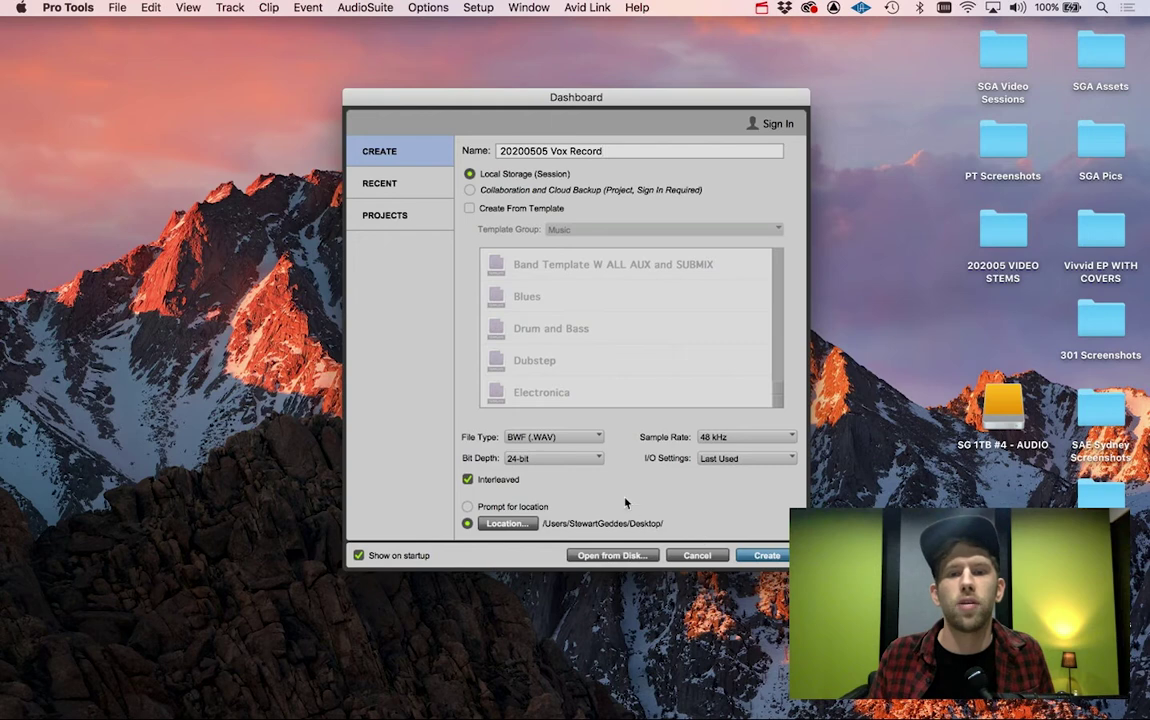
click(764, 556)
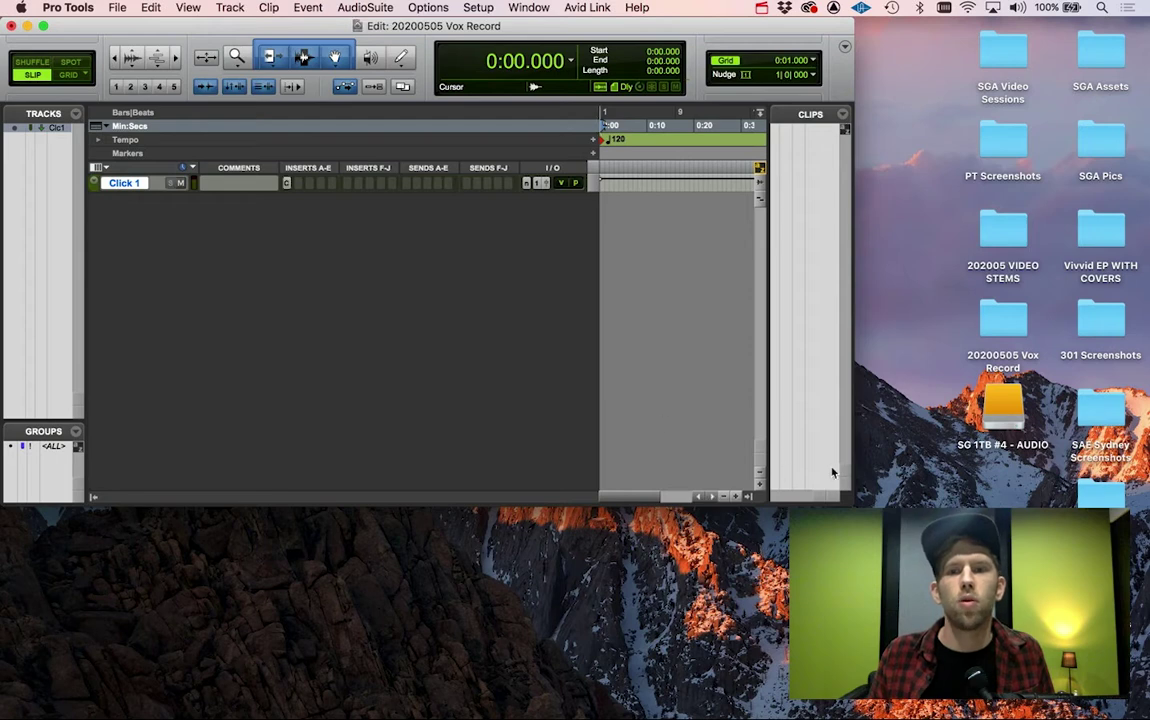
double_click(853, 496)
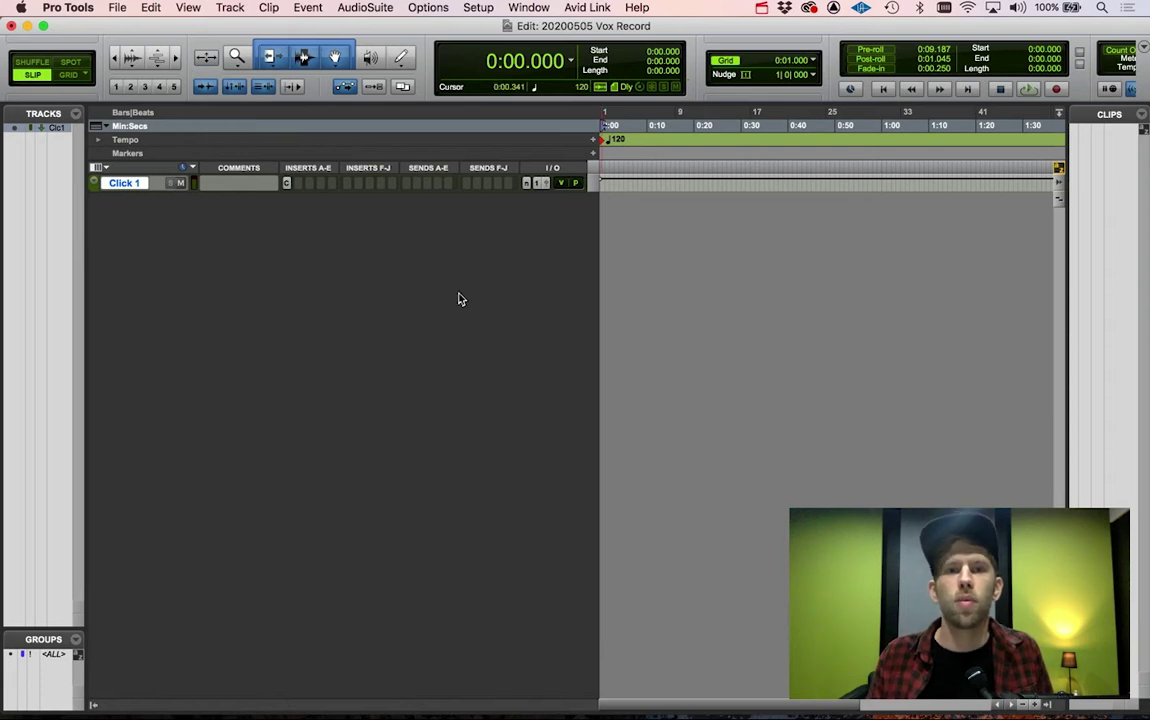
Step: Set the session's starting tempo to 110 BPM and make the Click 1 track inactive
double_click(604, 140)
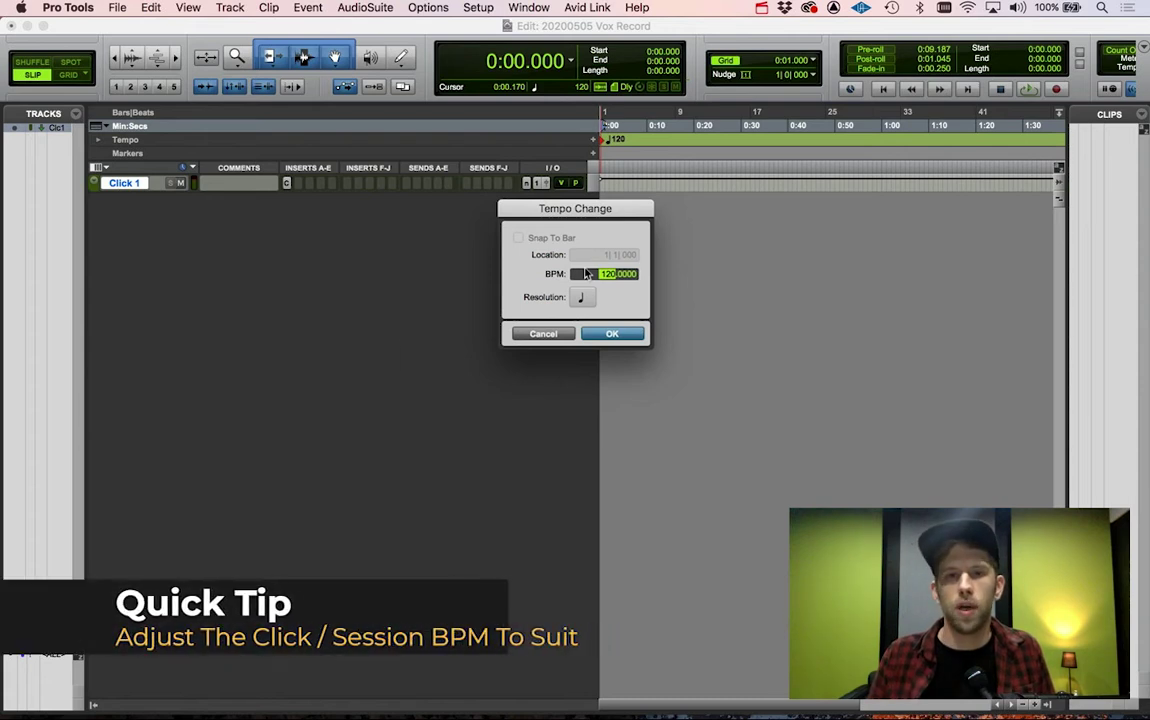
text(110)
key(Return)
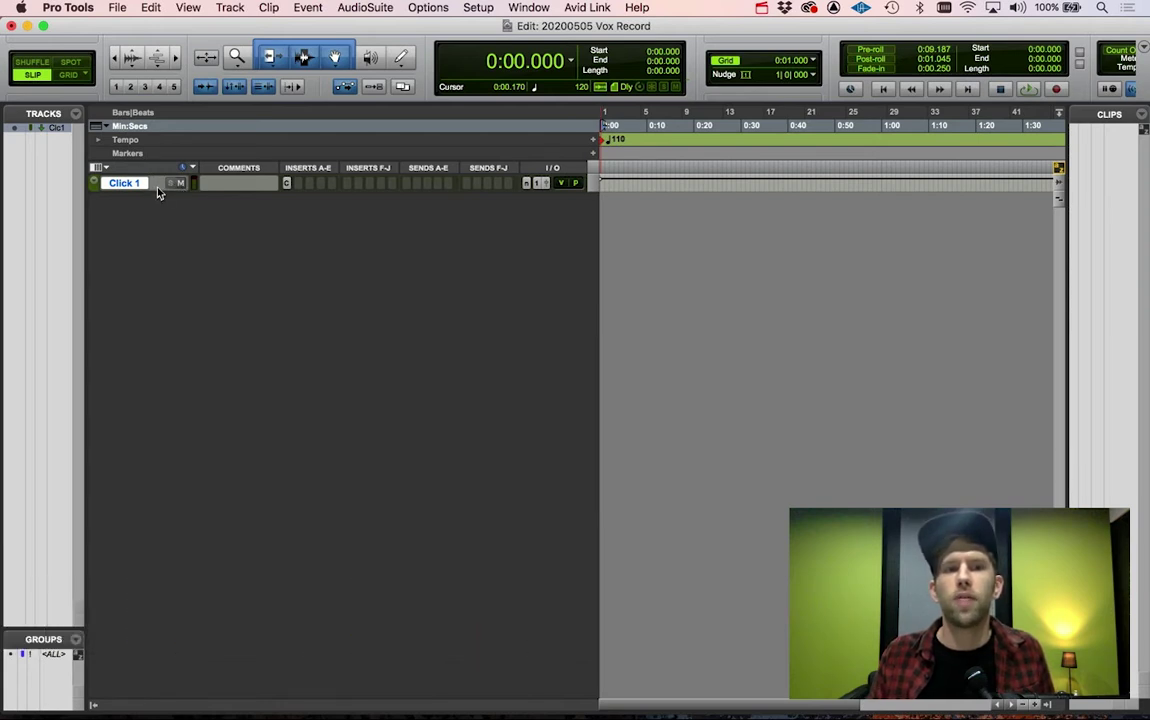
right_click(124, 184)
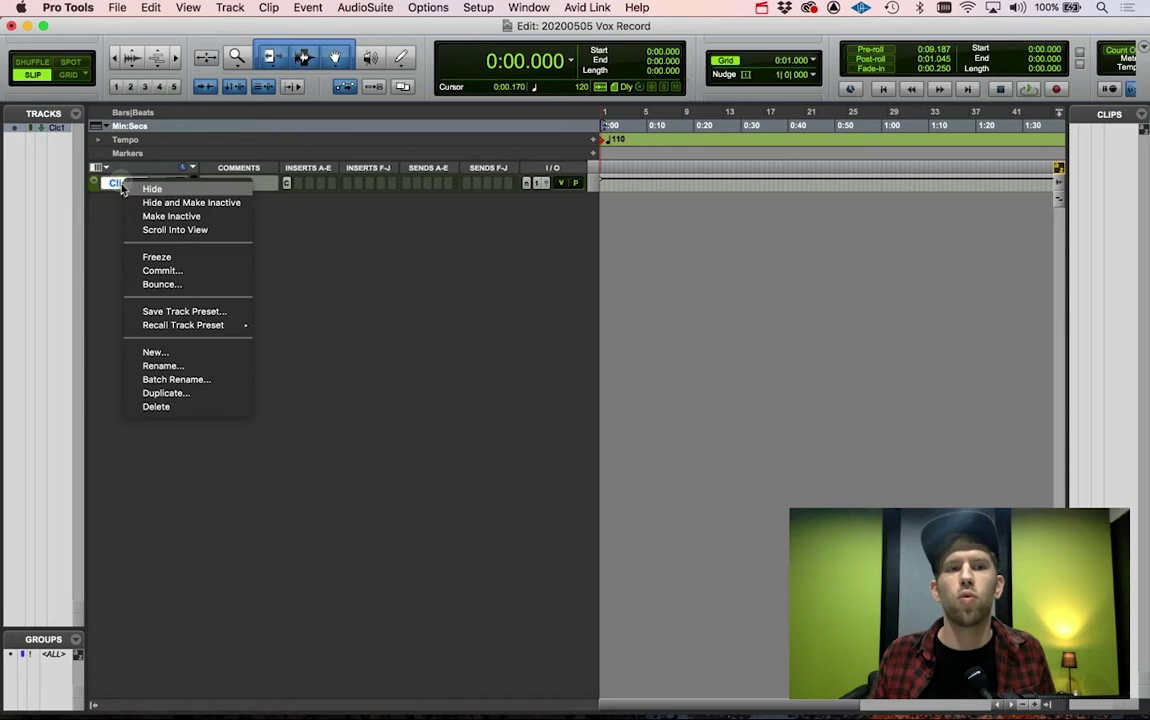
click(165, 216)
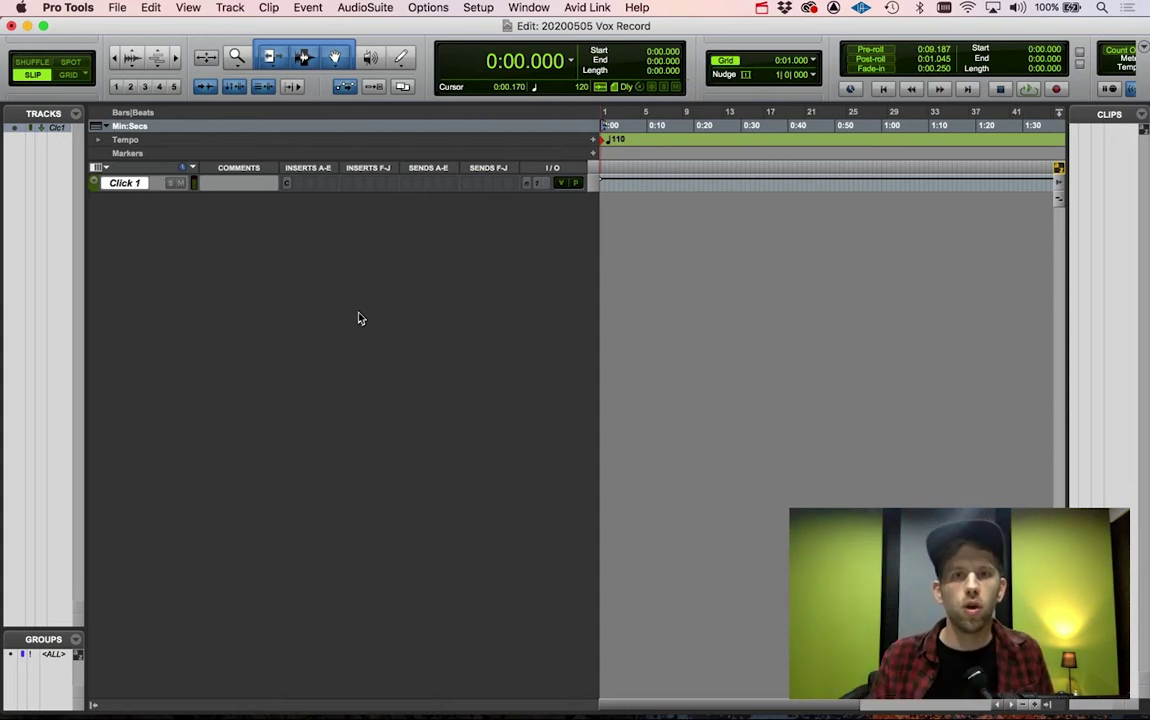
Step: Choose DWC - Backing Piano 48k.wav from the desktop folder 202005 VIDEO STEMS for audio import and add it as a copy
click(116, 7)
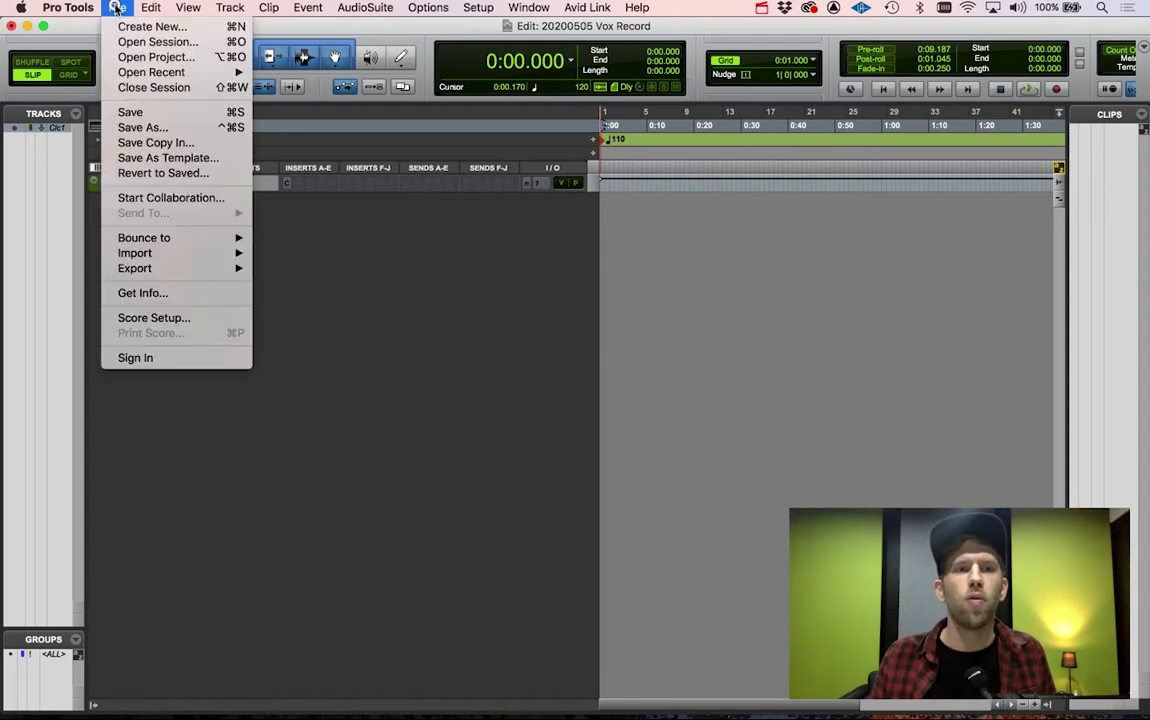
mouse_move(148, 258)
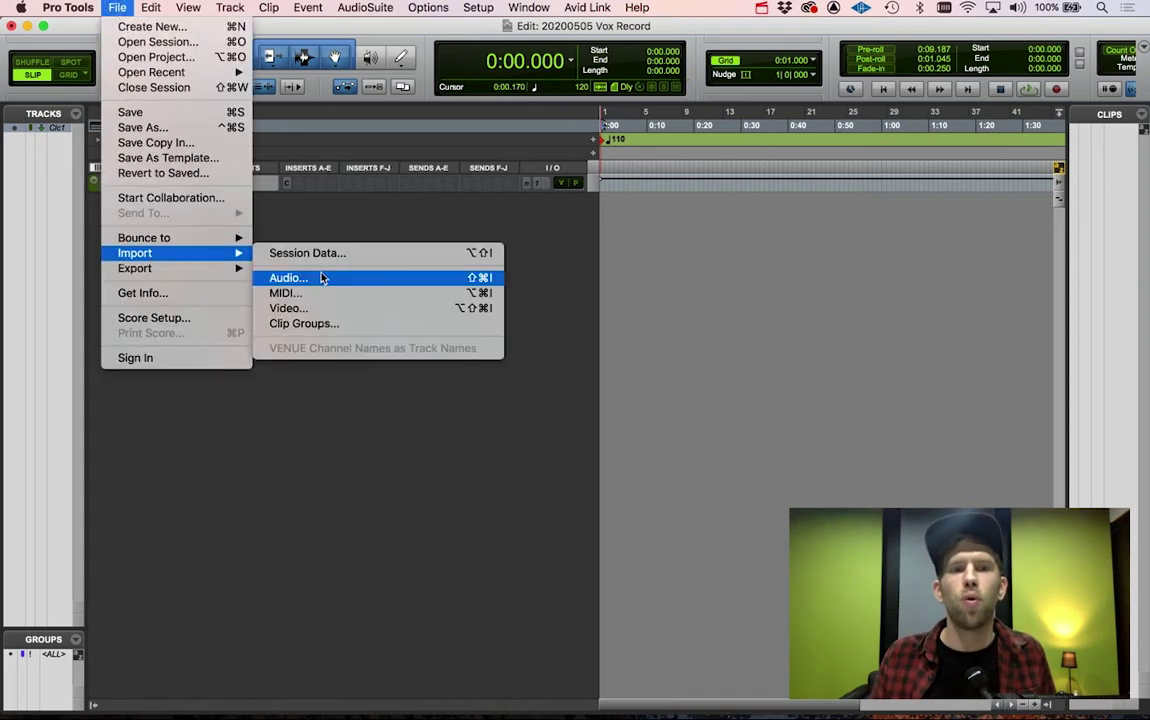
click(322, 278)
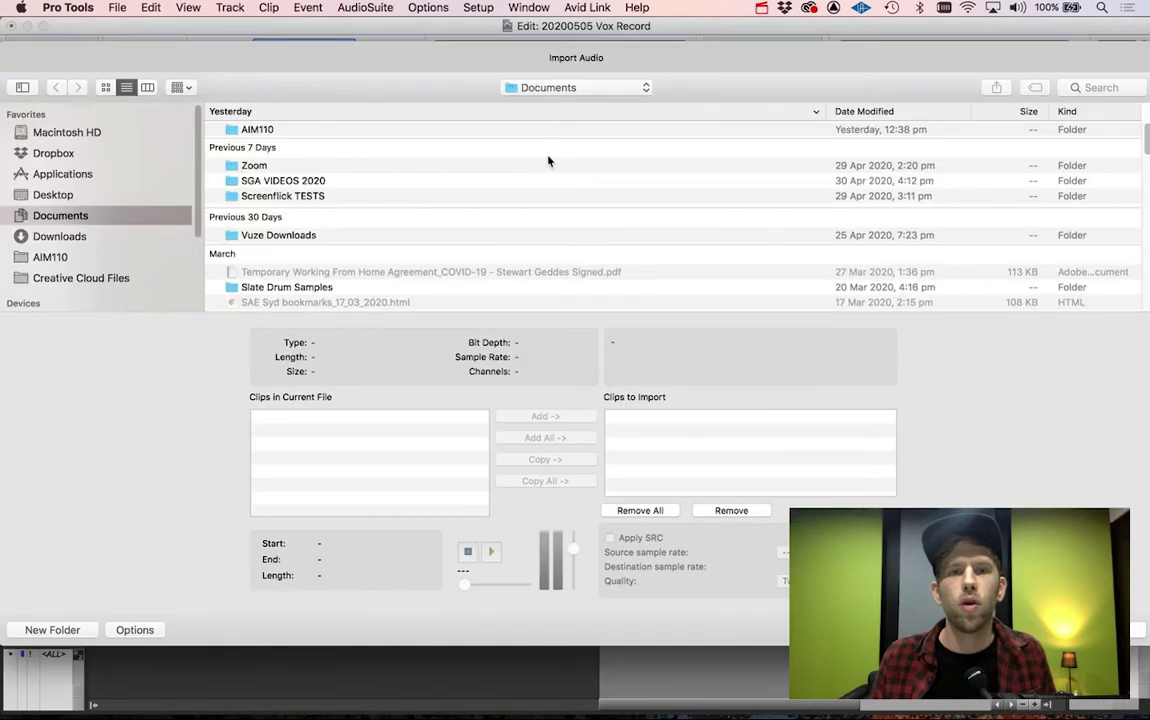
click(85, 195)
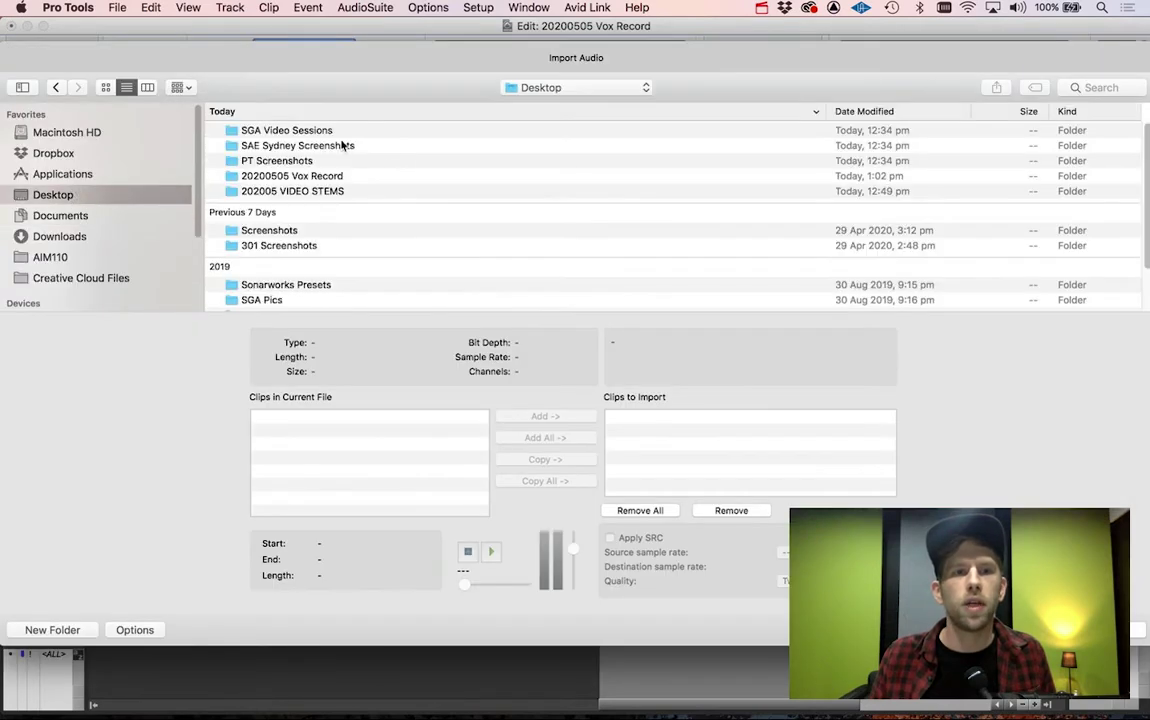
double_click(316, 191)
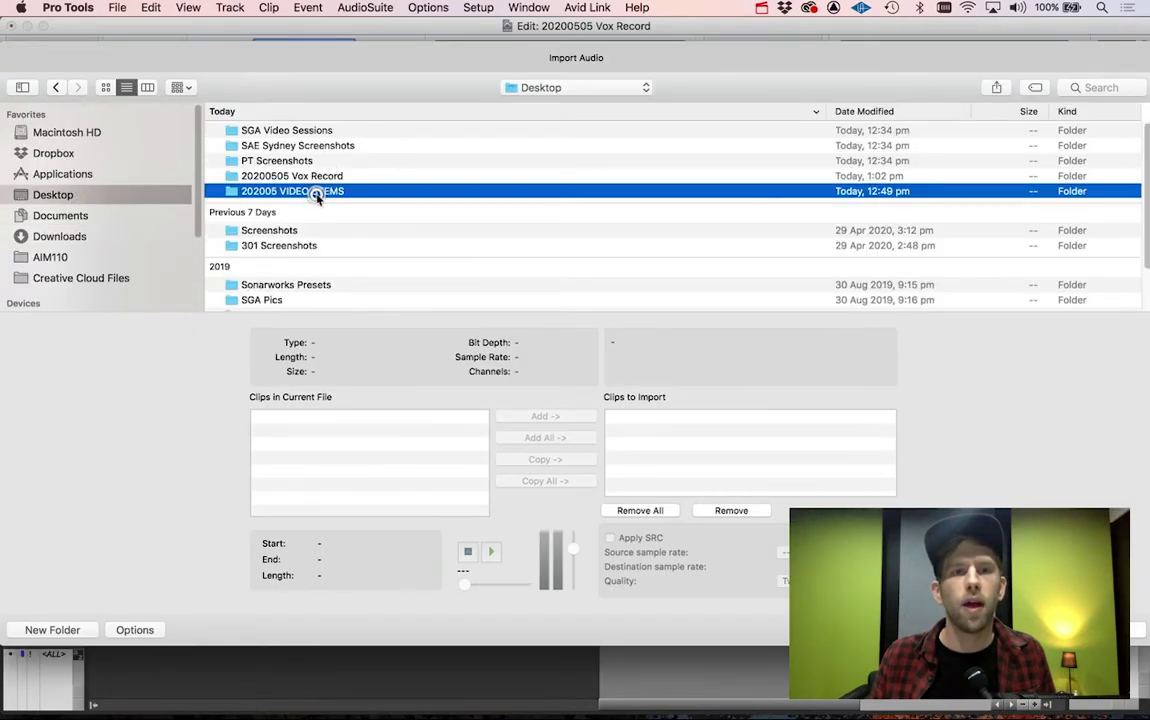
click(316, 146)
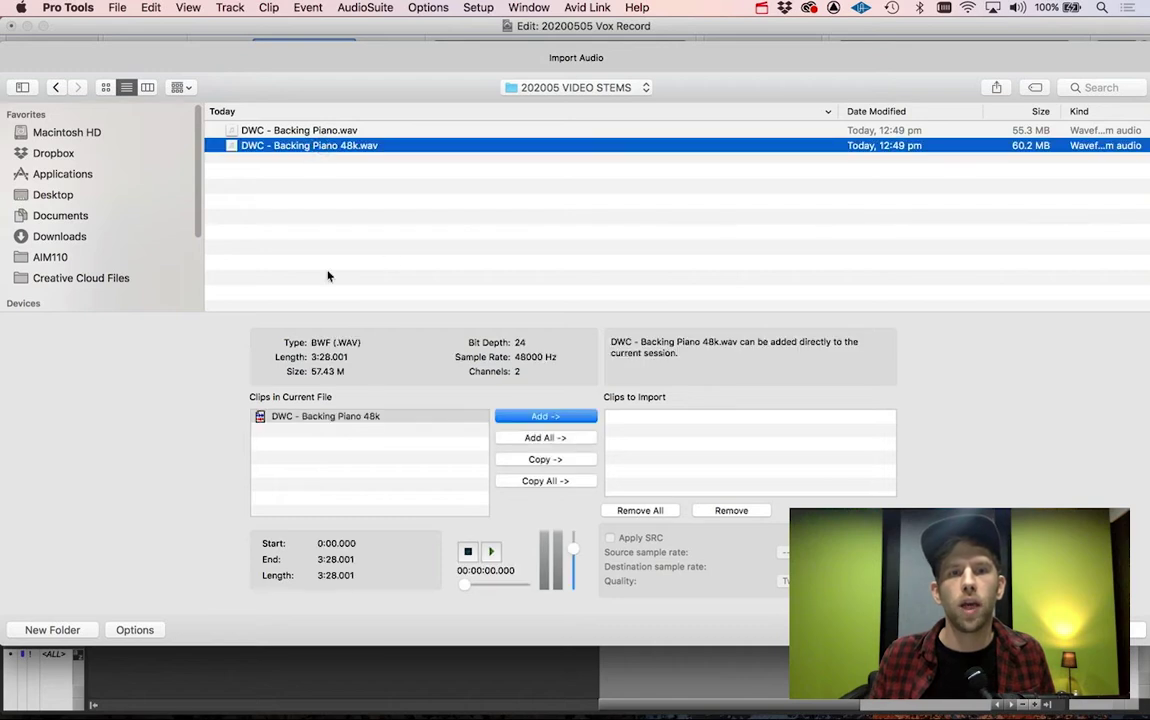
click(545, 460)
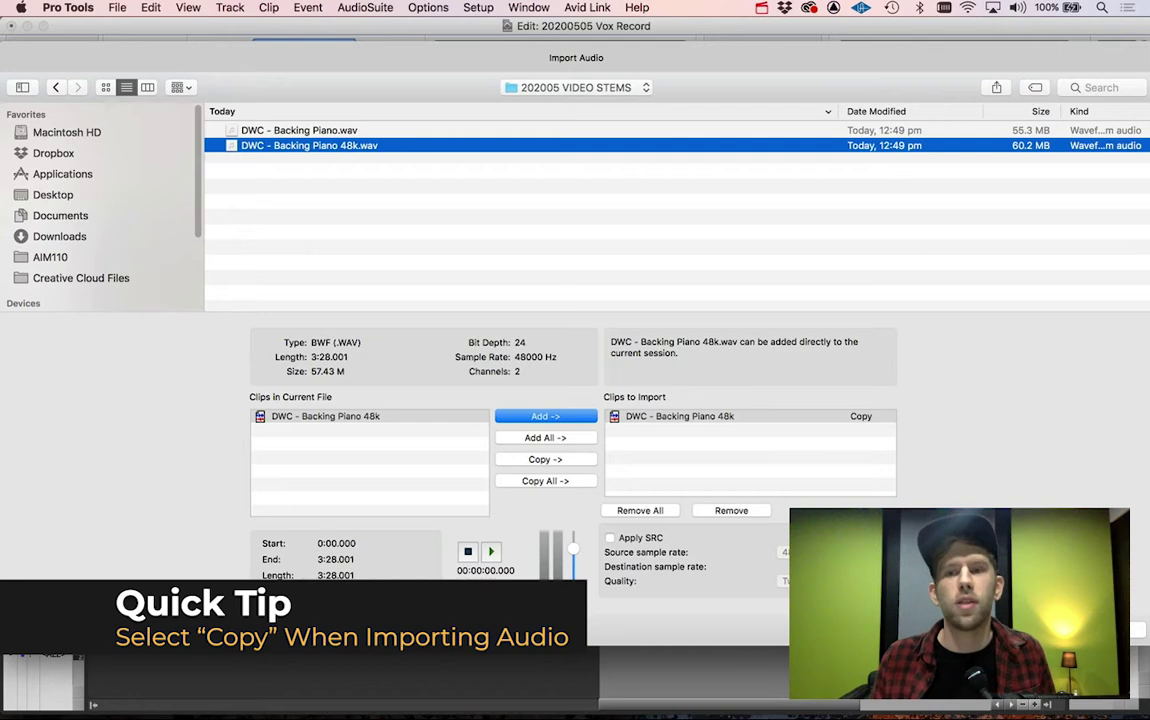
Step: Import the piano file into the session's Audio Files folder, placing it on a new track at the session start
key(Return)
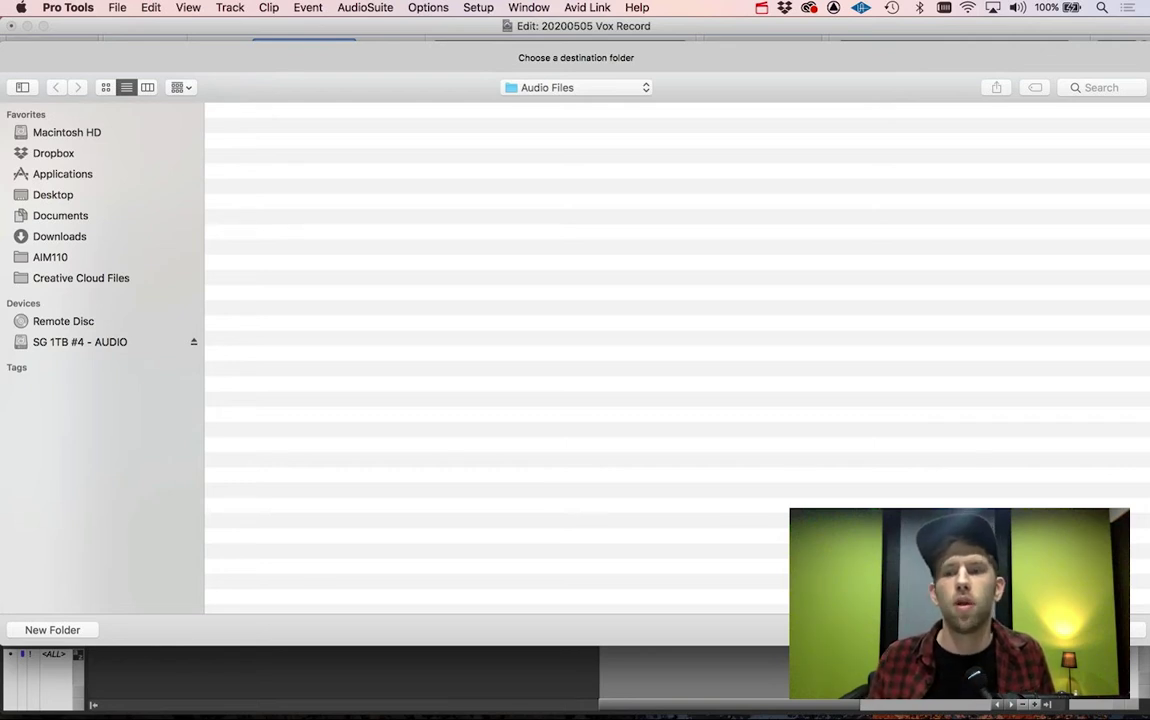
click(560, 88)
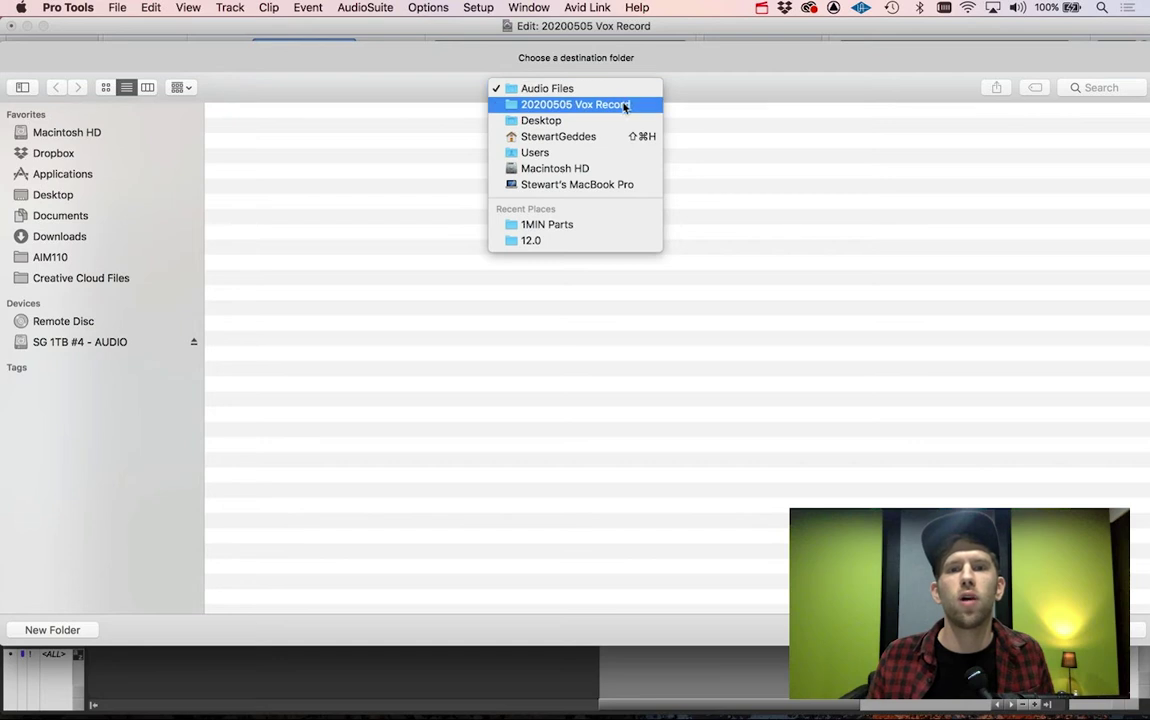
click(715, 73)
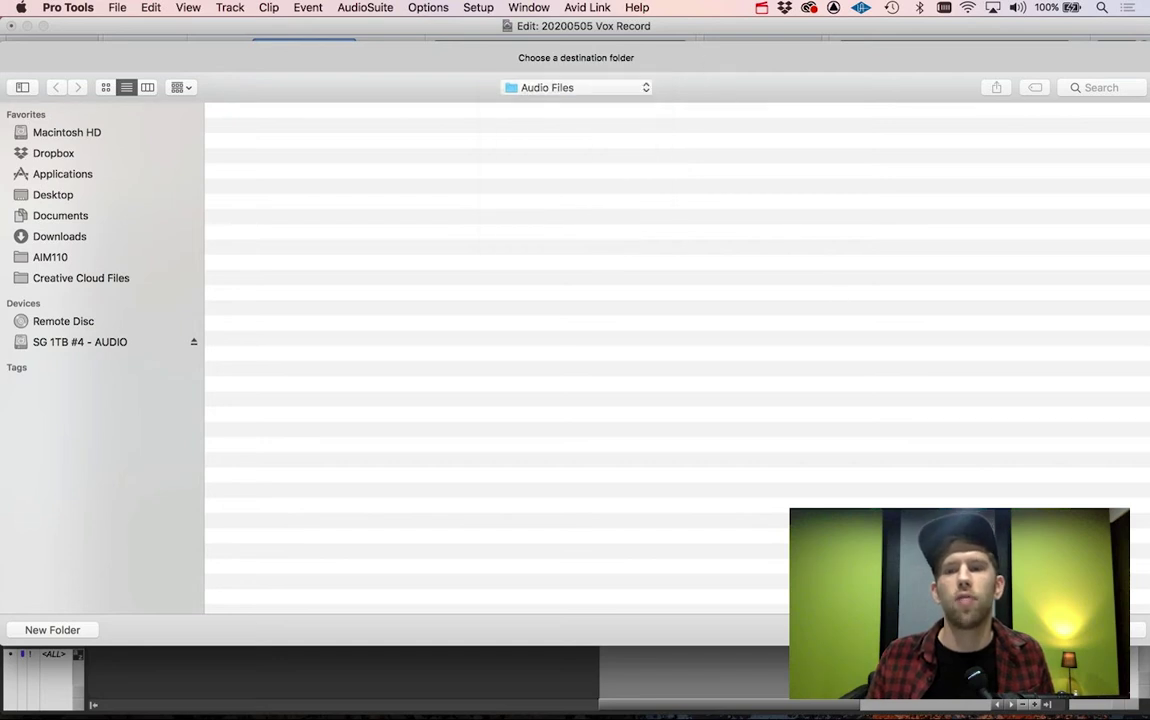
key(Return)
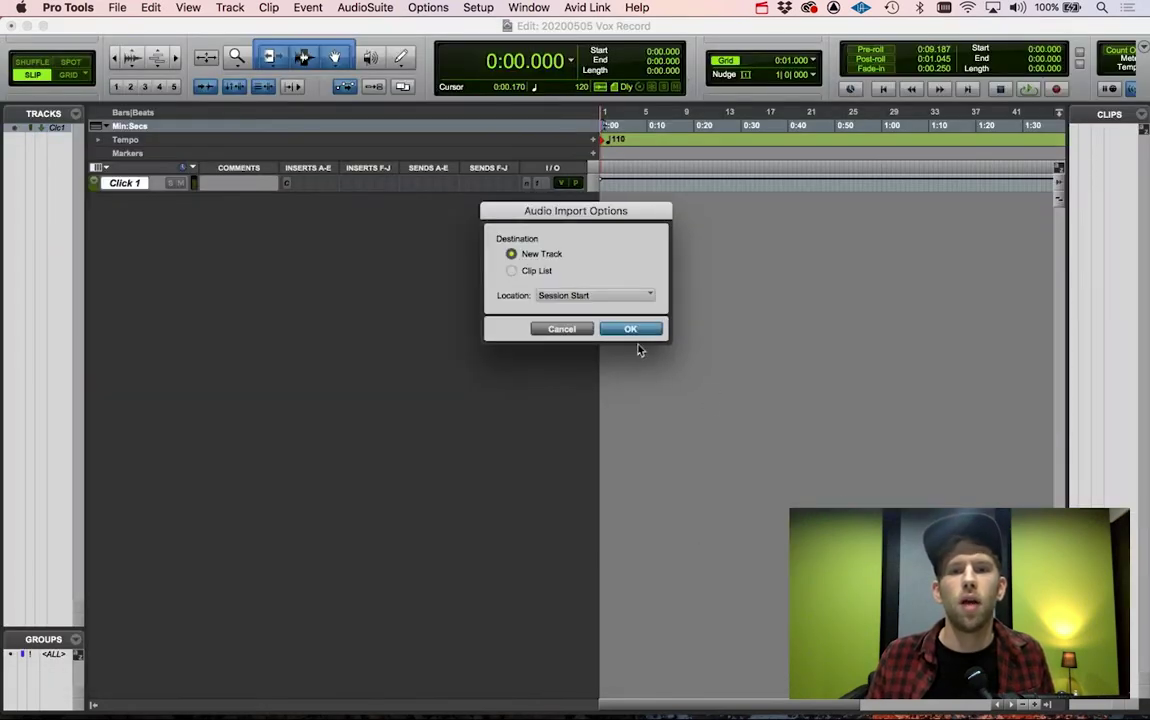
click(631, 330)
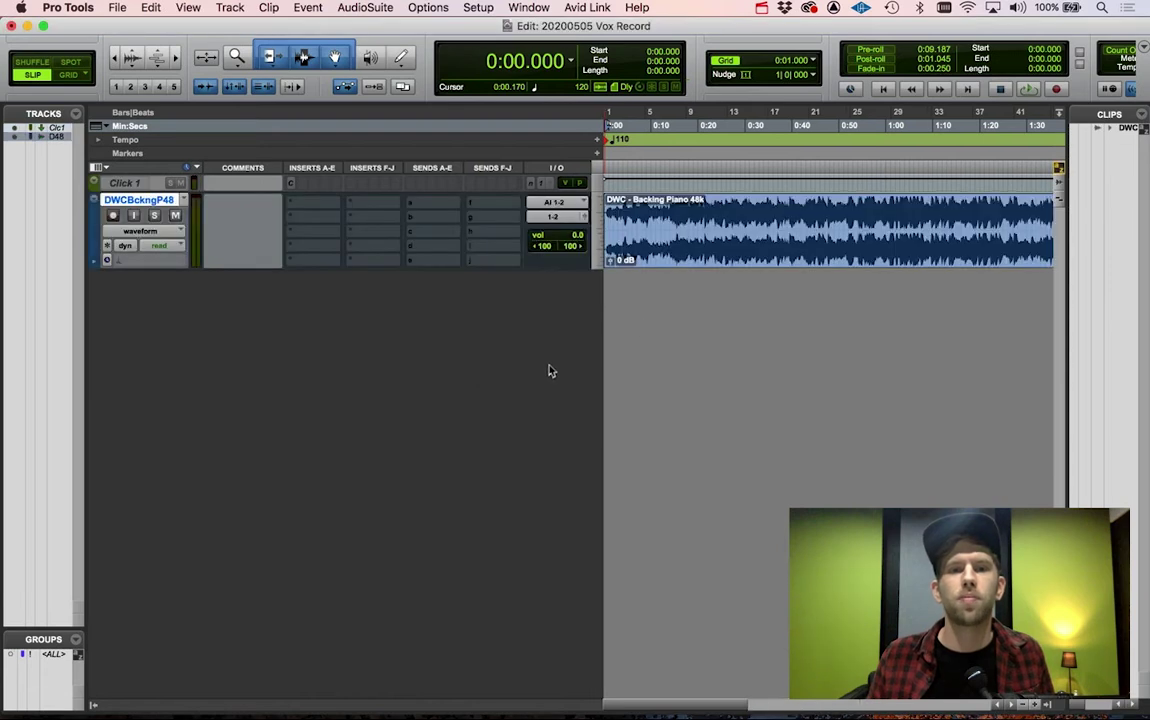
Step: Hide the Clips list and fit the whole backing piano clip across the timeline
key(alt+a)
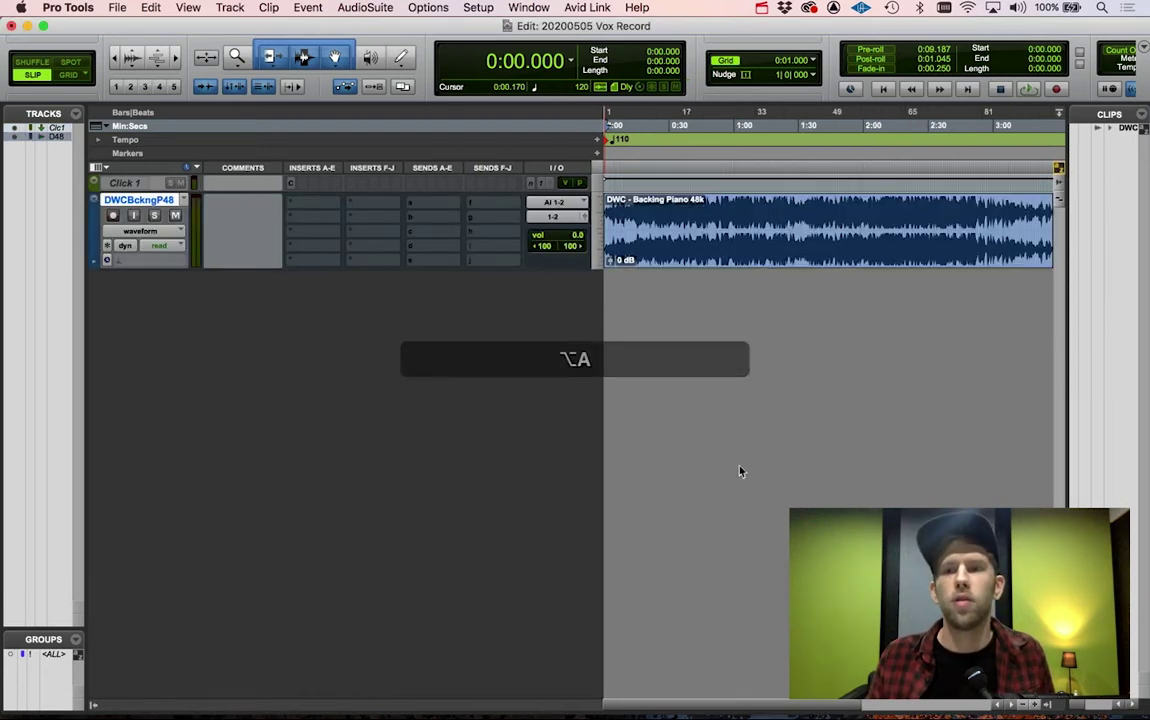
click(1065, 708)
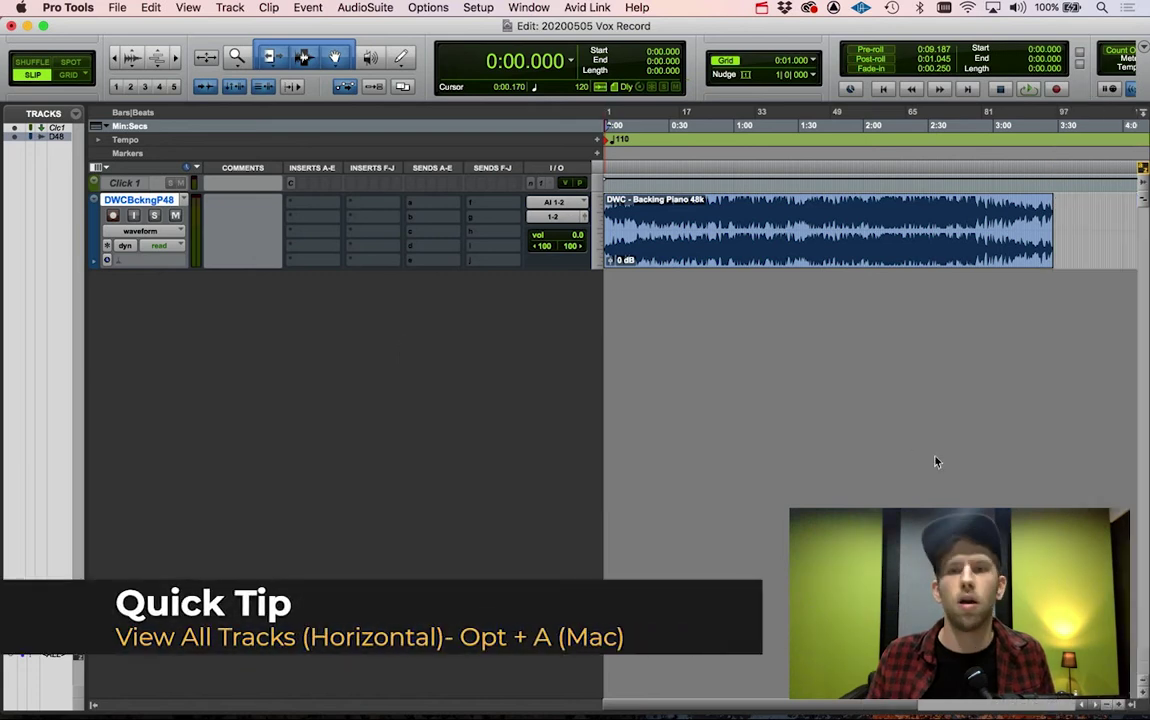
key(alt+a)
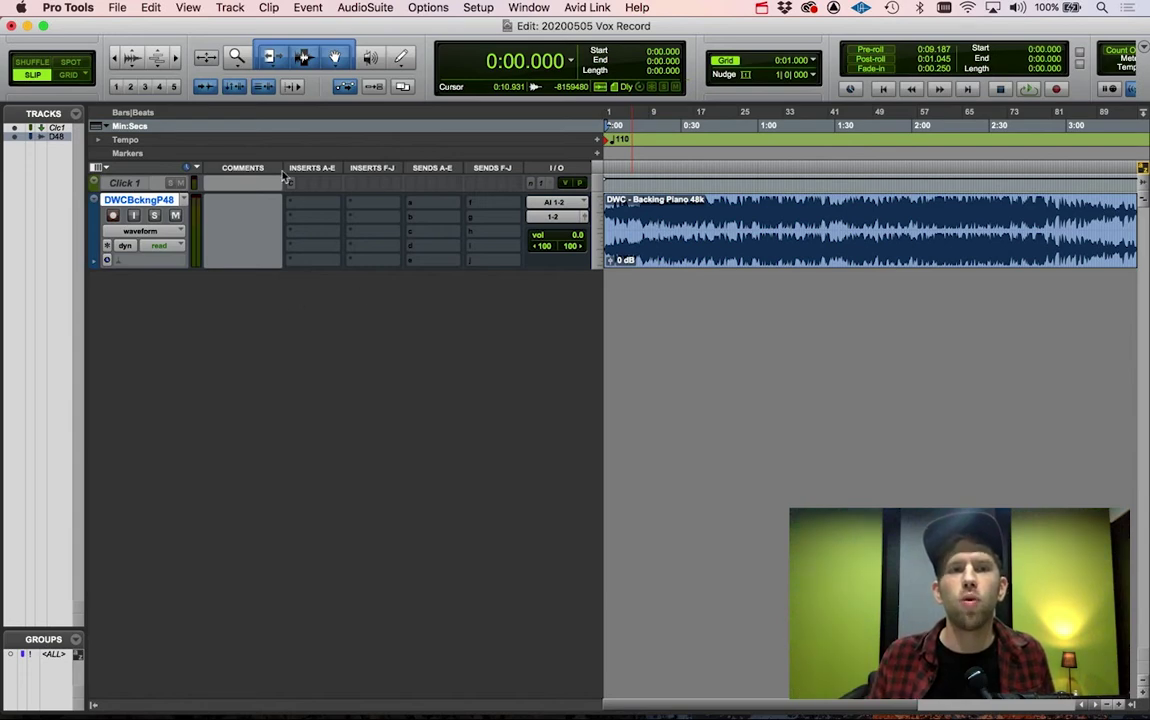
Step: Try adding one new stereo audio track and naming it backing
click(229, 8)
click(240, 26)
click(428, 259)
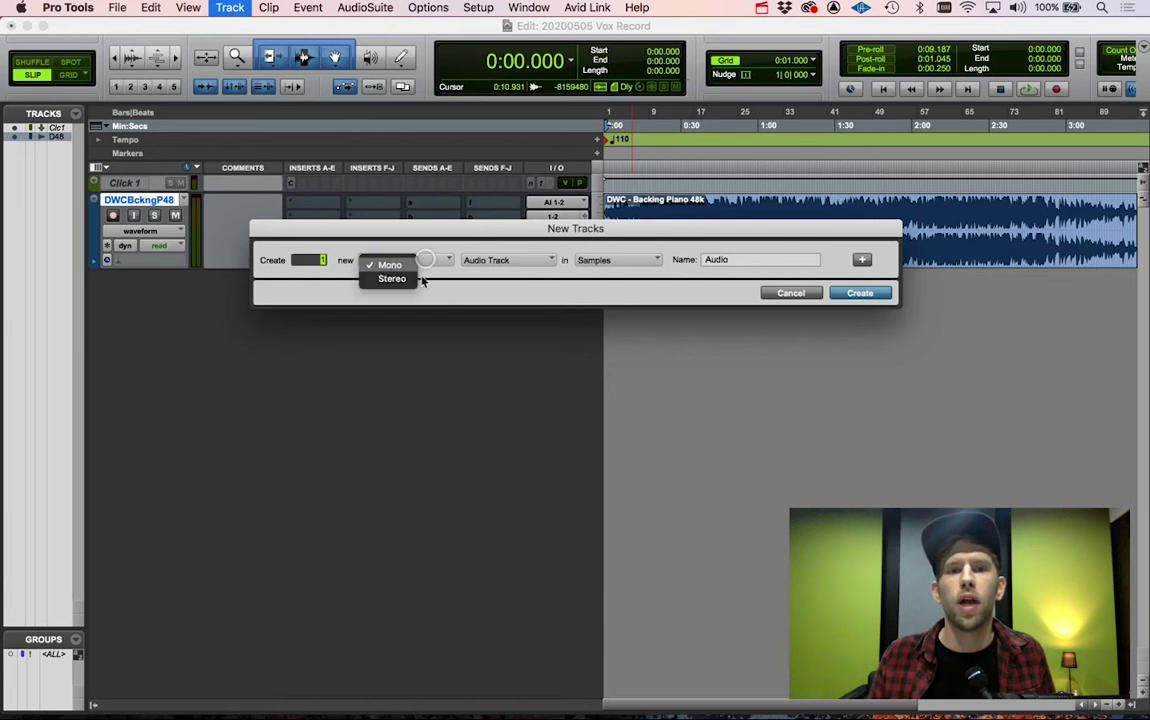
click(392, 278)
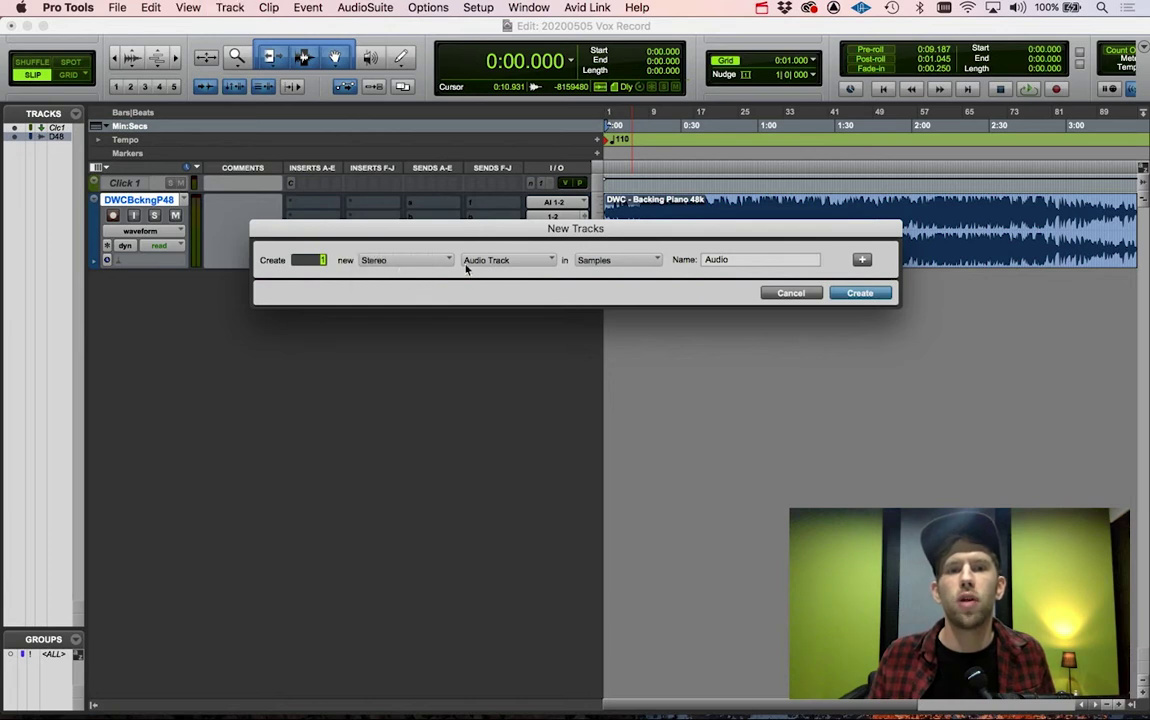
click(845, 294)
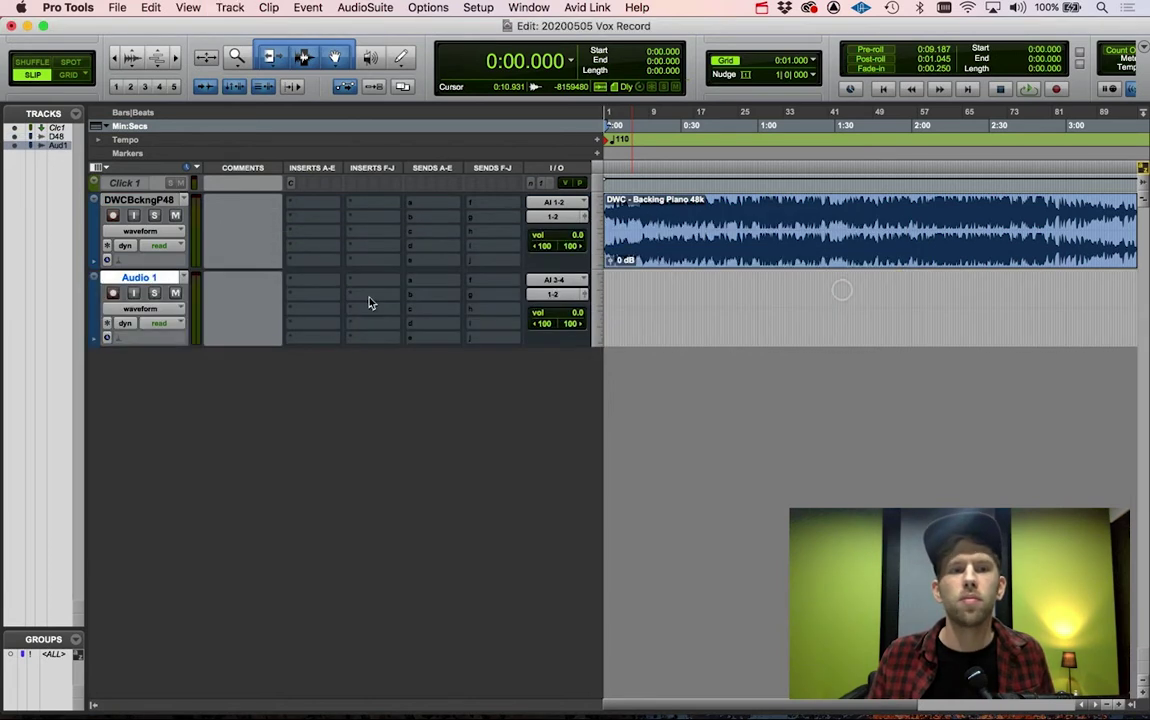
double_click(132, 276)
text(backing)
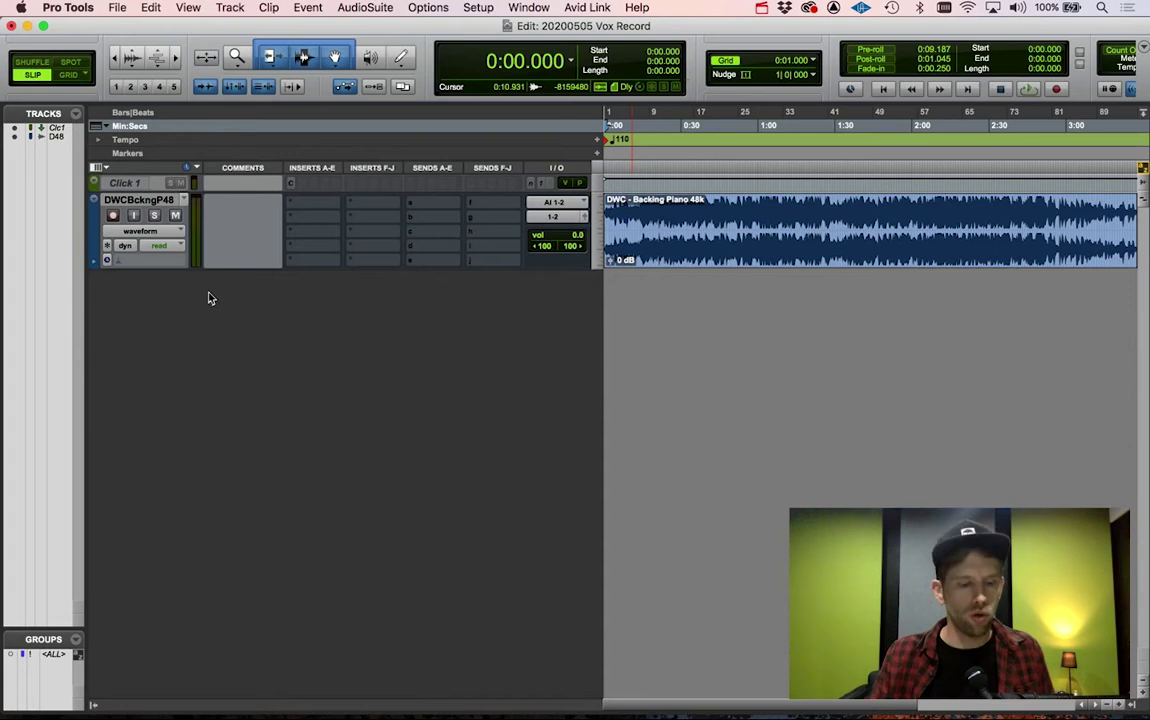
key(super+shift+n)
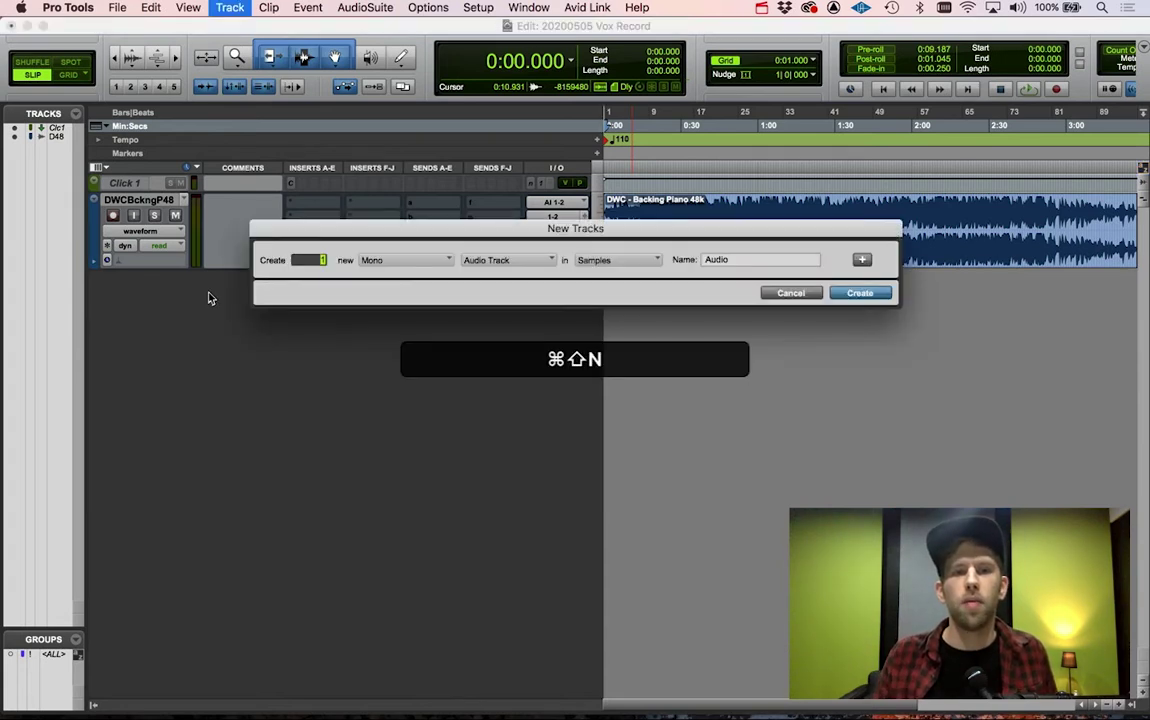
key(super+Right)
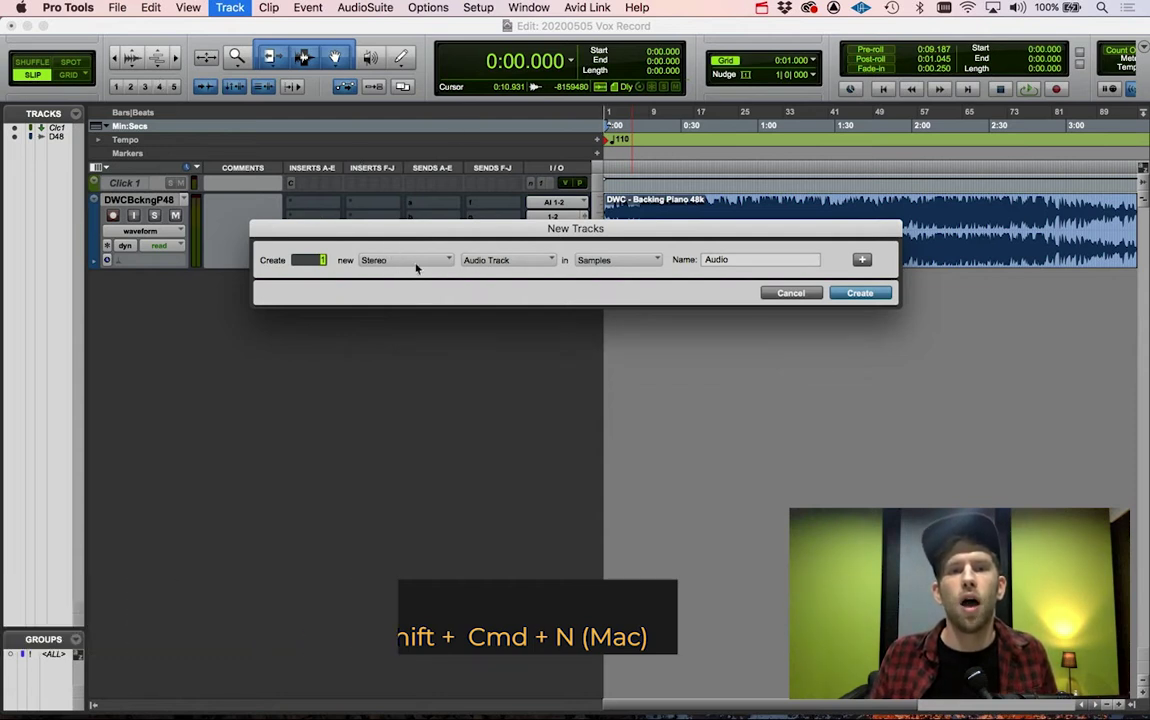
click(790, 293)
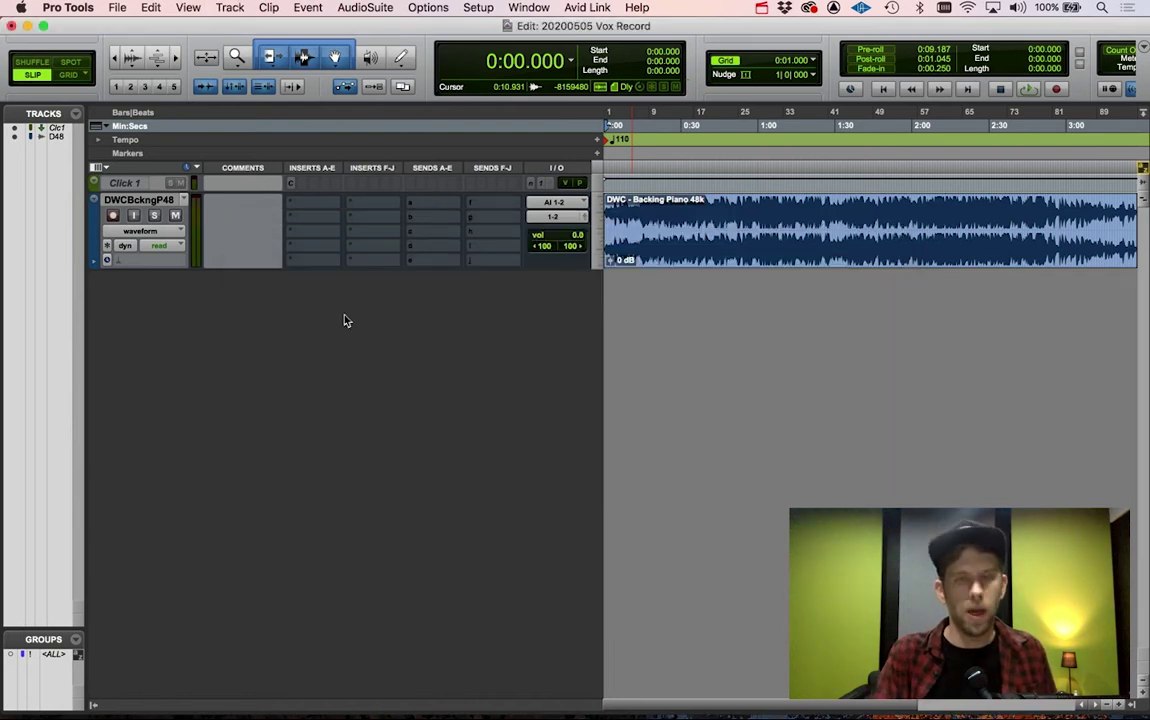
Step: Add four new mono audio tracks for recording below the backing piano track
key(super+shift+n)
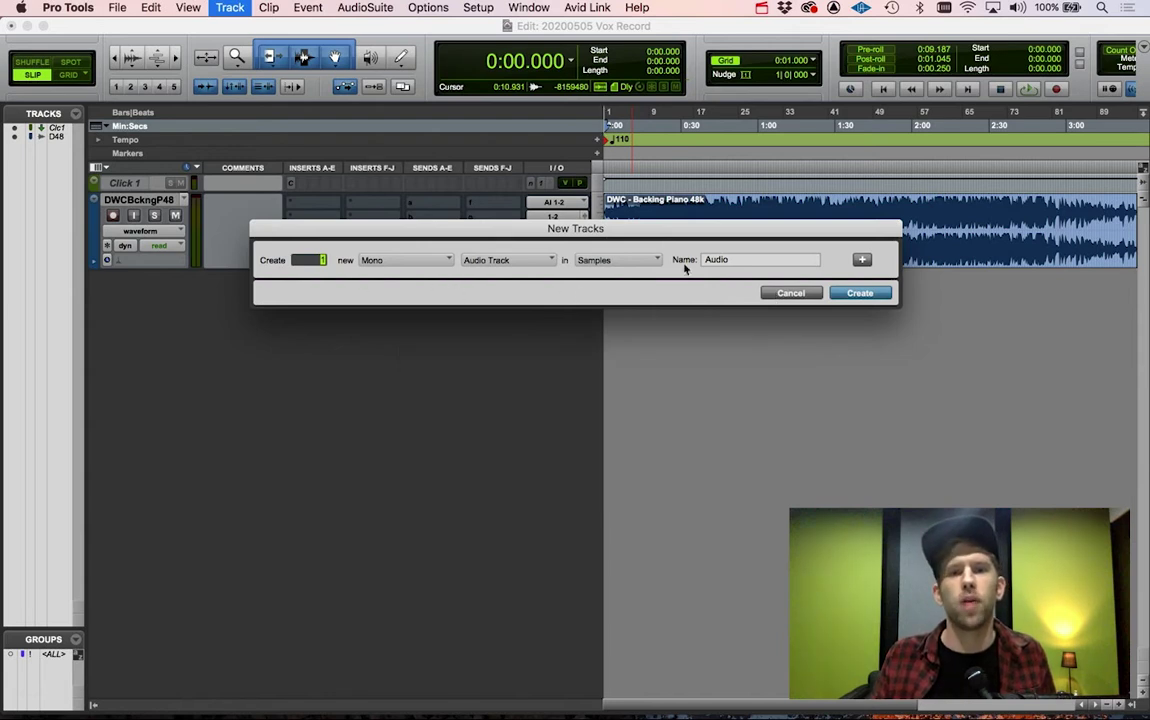
click(793, 294)
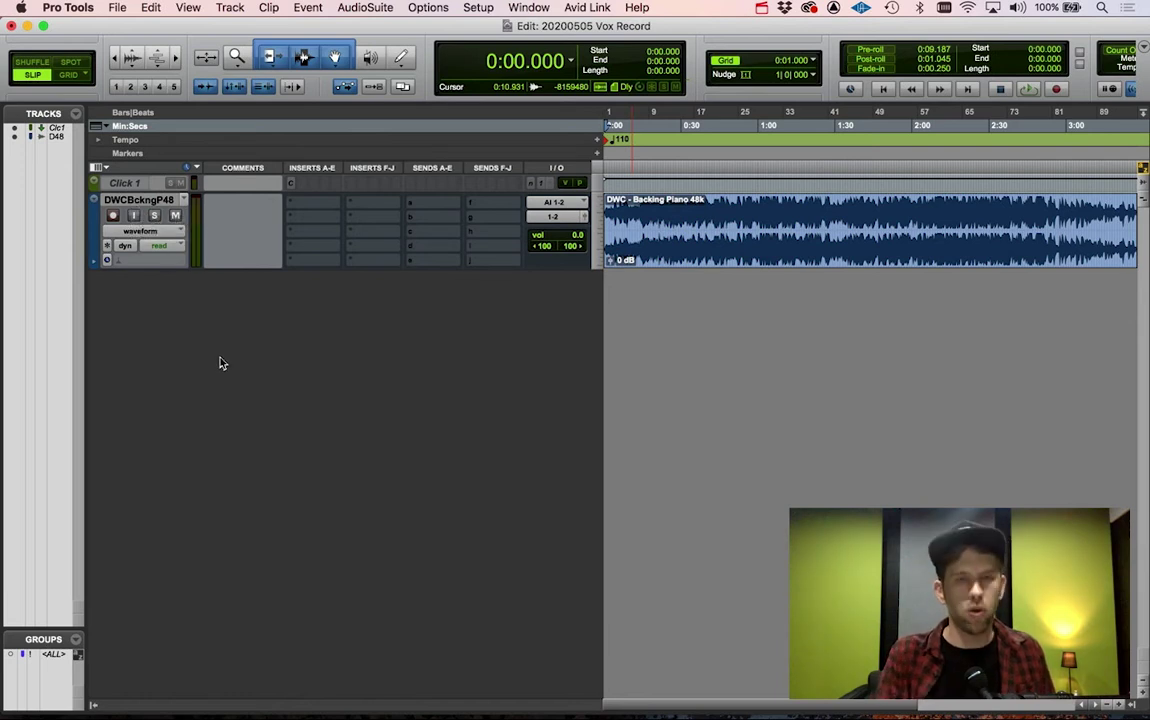
key(super+shift+n)
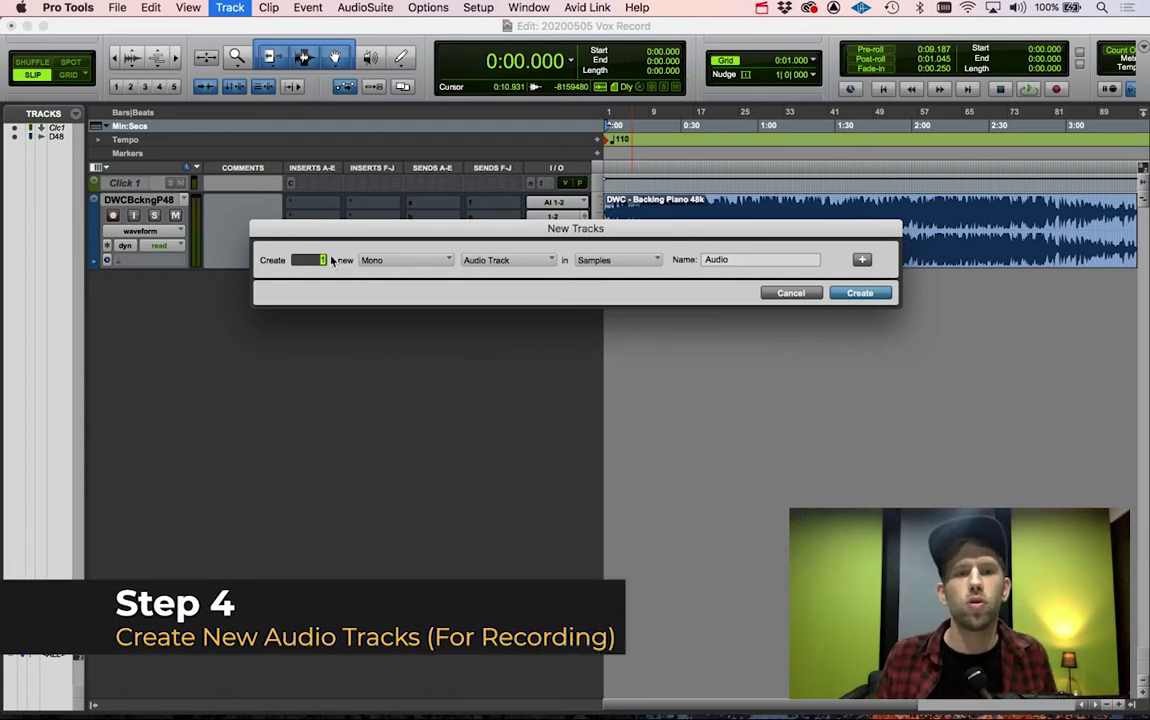
text(4)
key(Return)
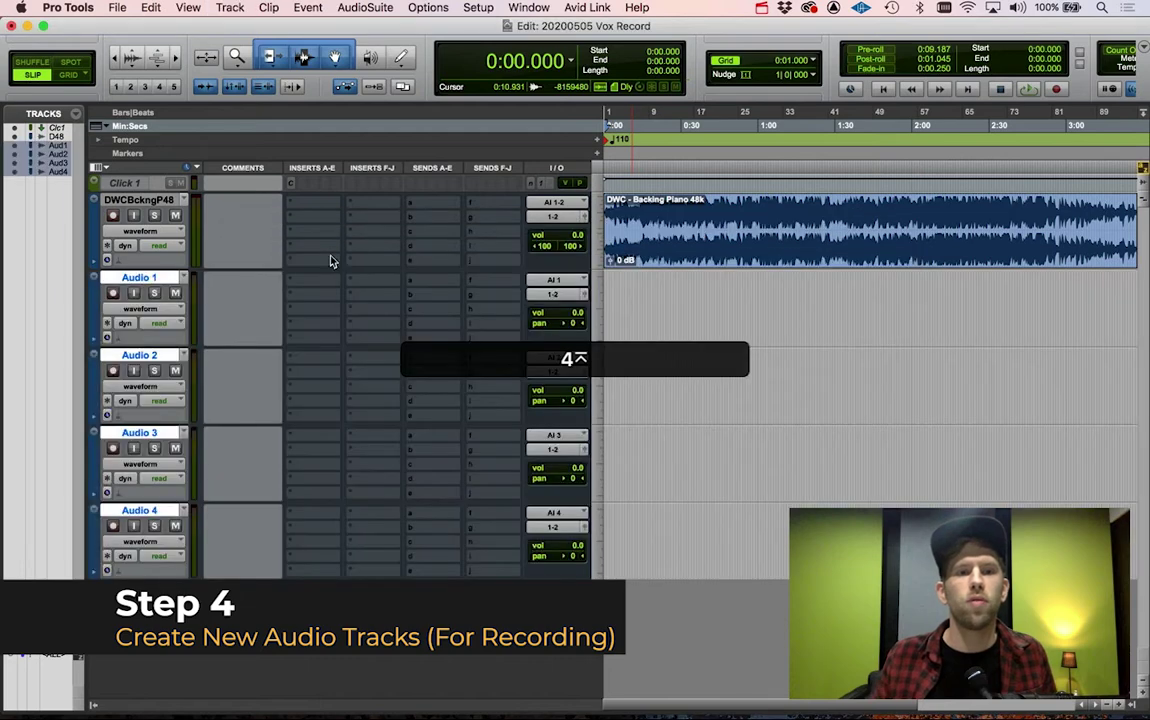
Step: Rename the Audio 1 track as V VOX and the Audio 2 track as V VOX 2
double_click(148, 279)
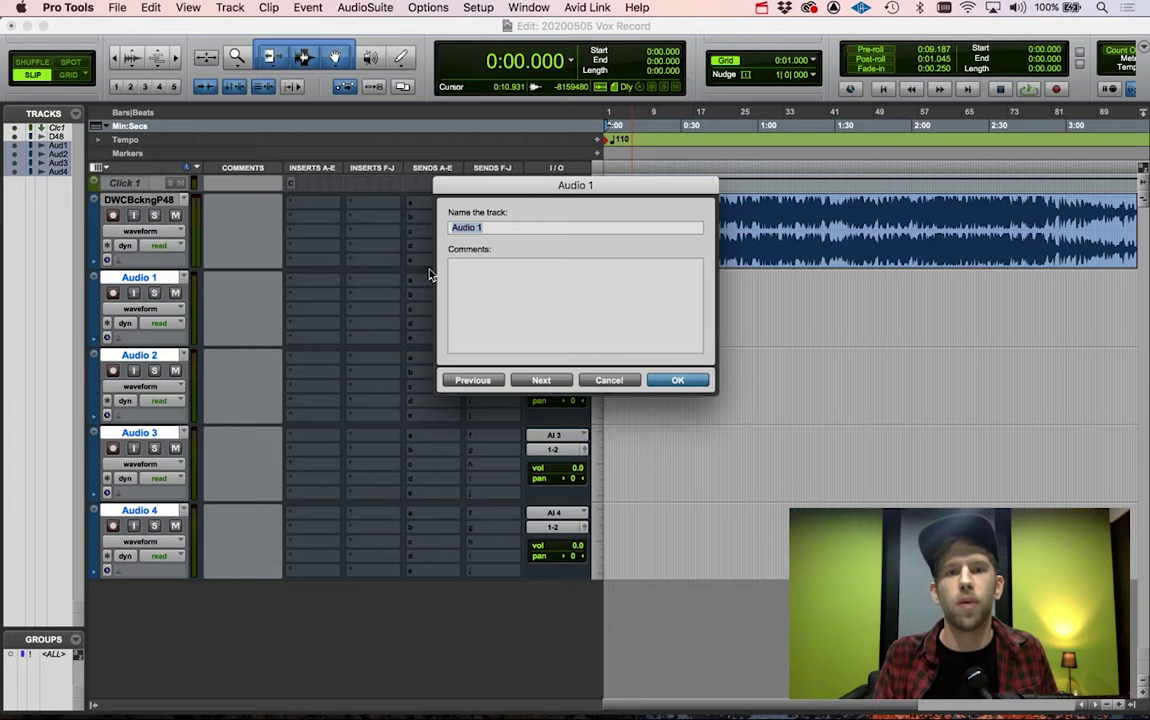
key(BackSpace)
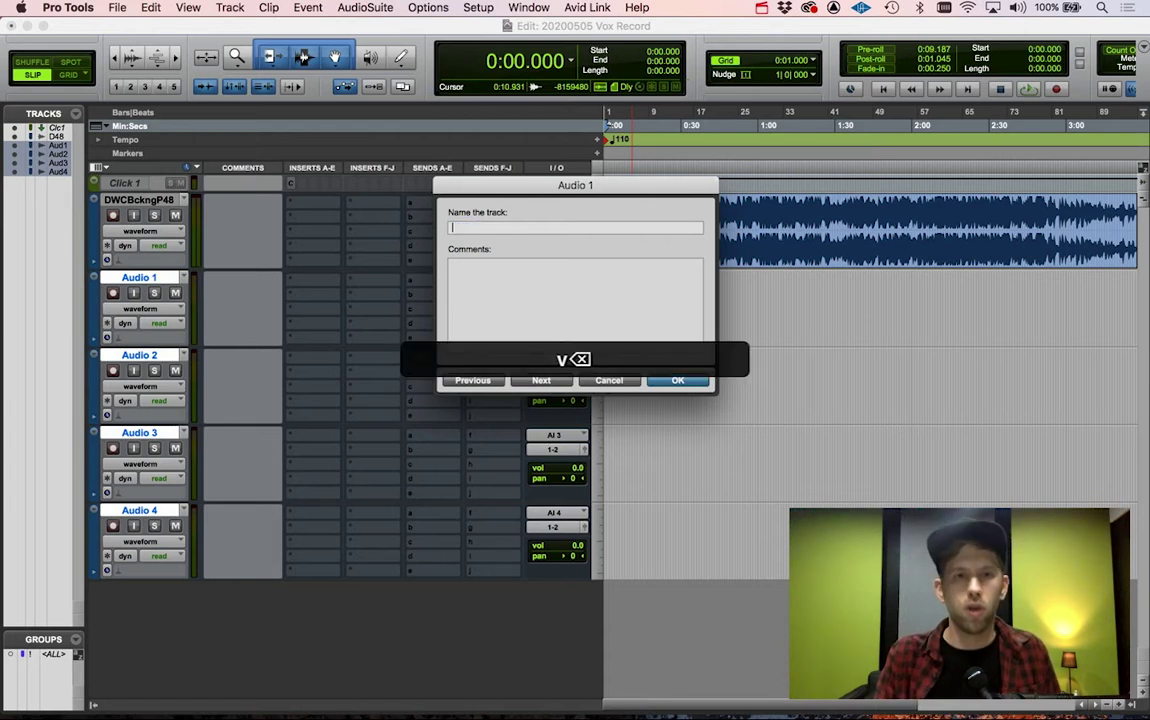
text(V)
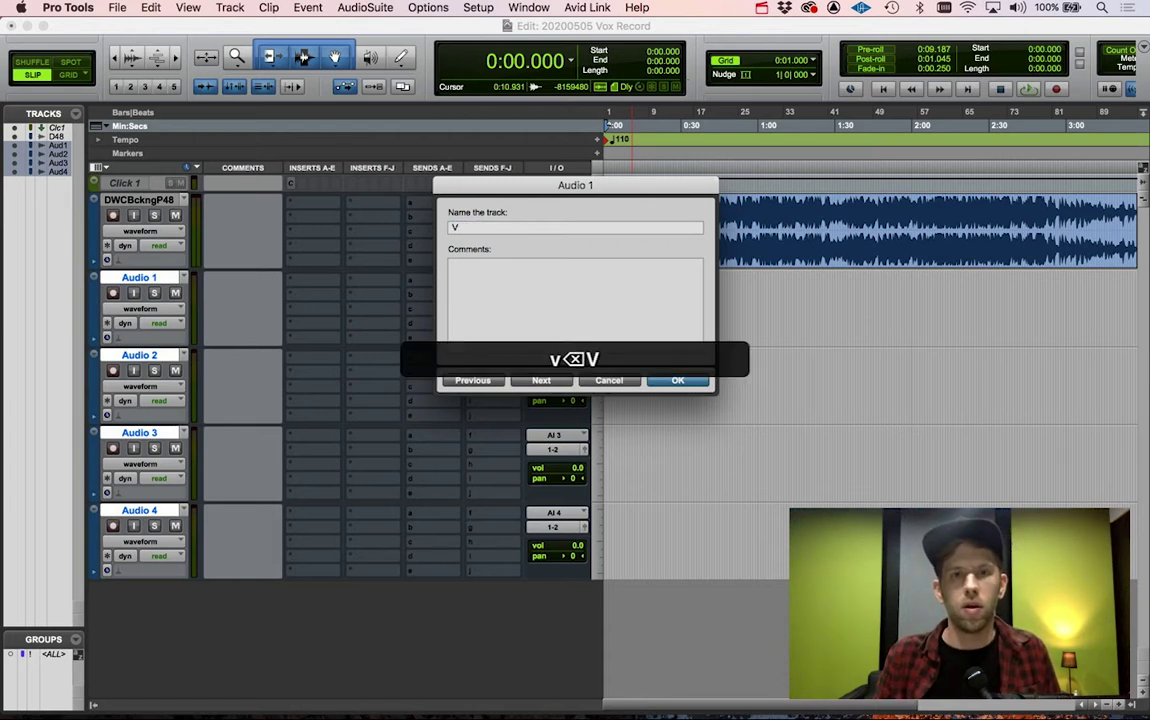
text( VOX)
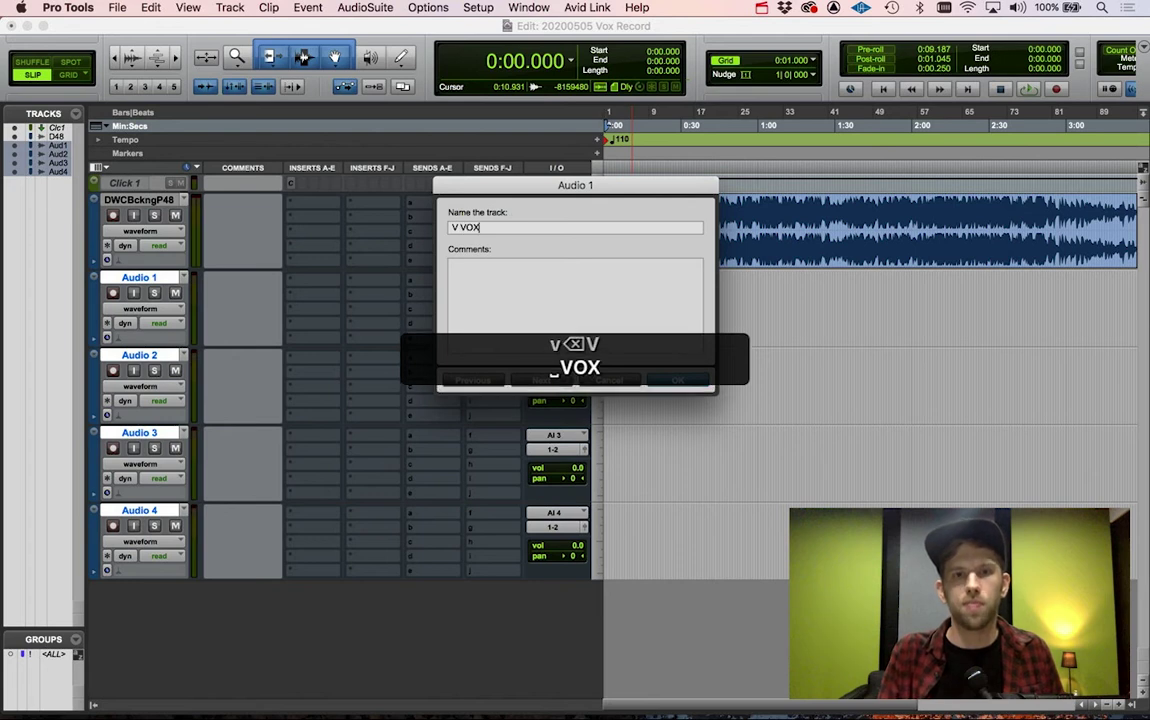
key(super+Right)
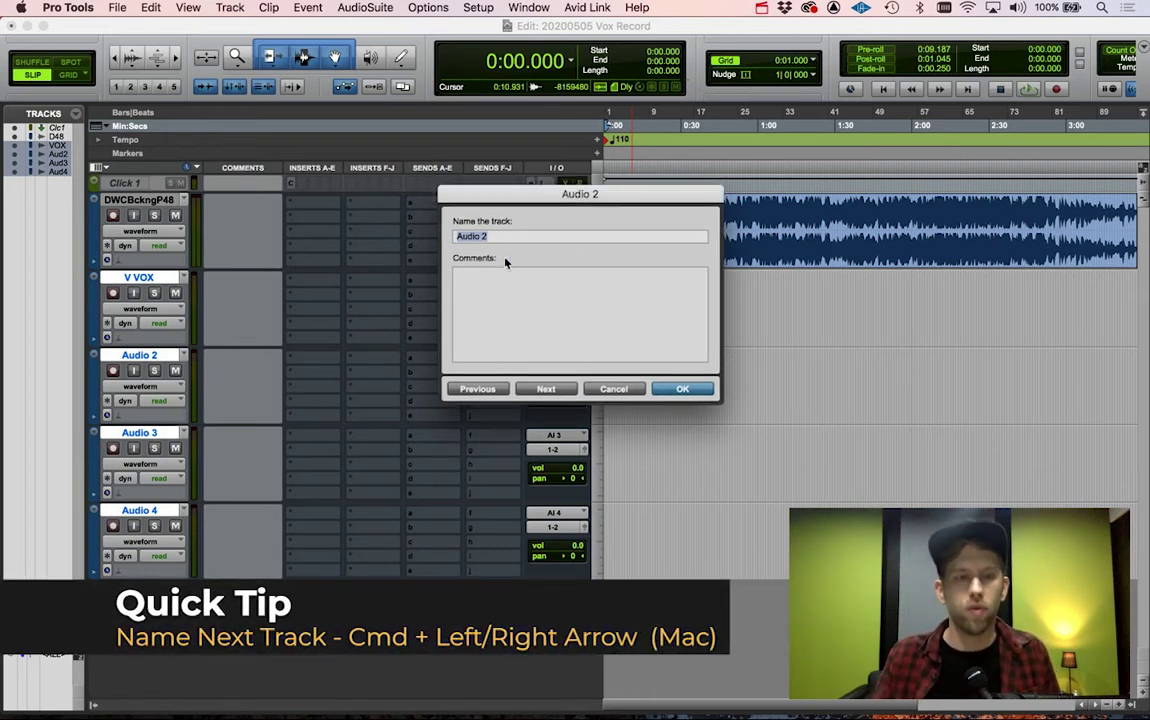
text(V VO)
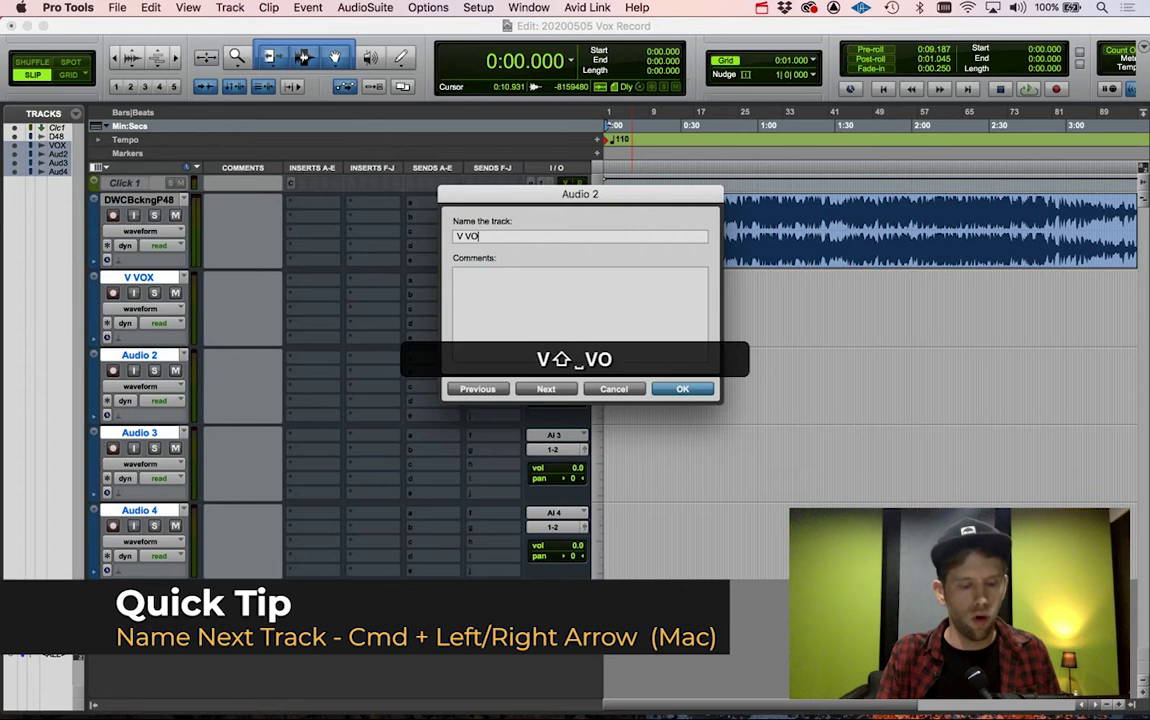
text(X 2)
Step: Rename the Audio 3 track as CH VOX and the Audio 4 track as CH VOX 2
key(super+Right)
text(CH VOX)
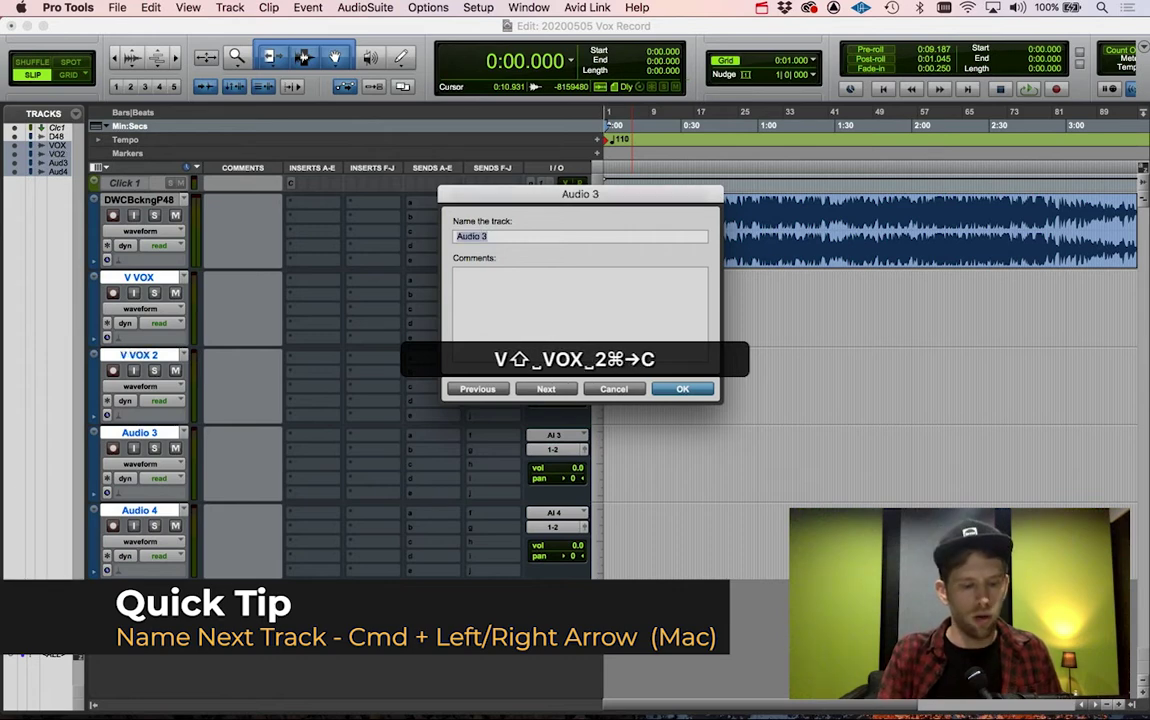
key(super+Right)
text(CHG)
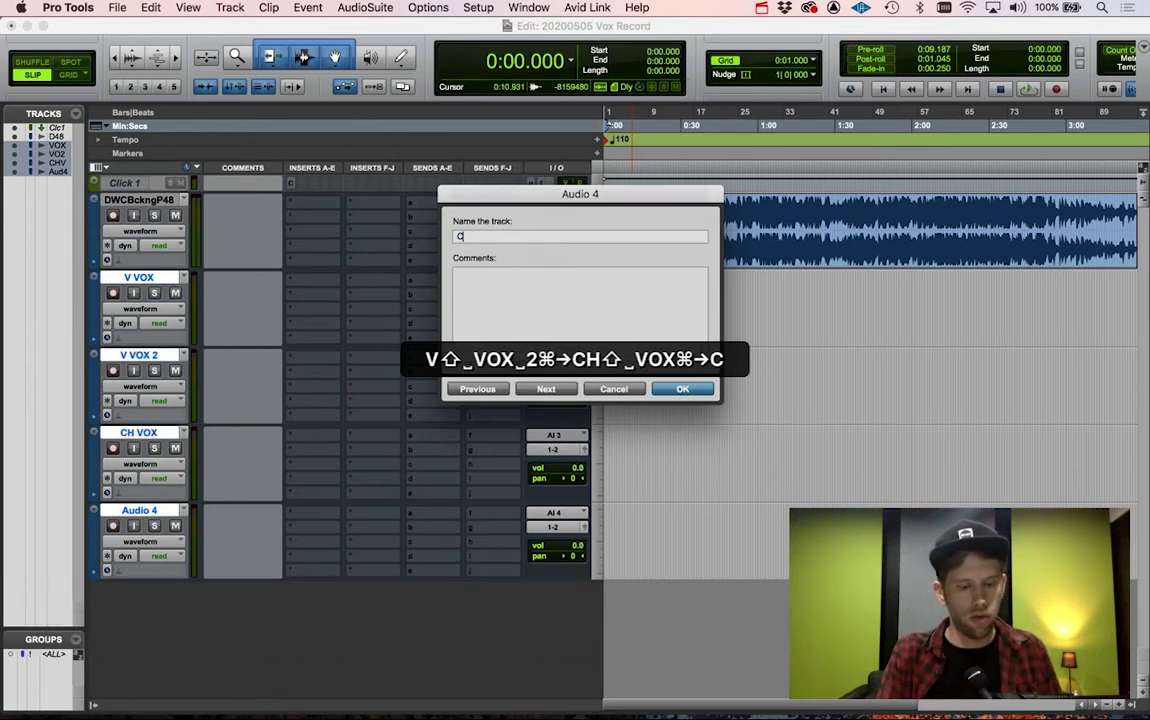
key(BackSpace)
key(BackSpace)
text(VOX)
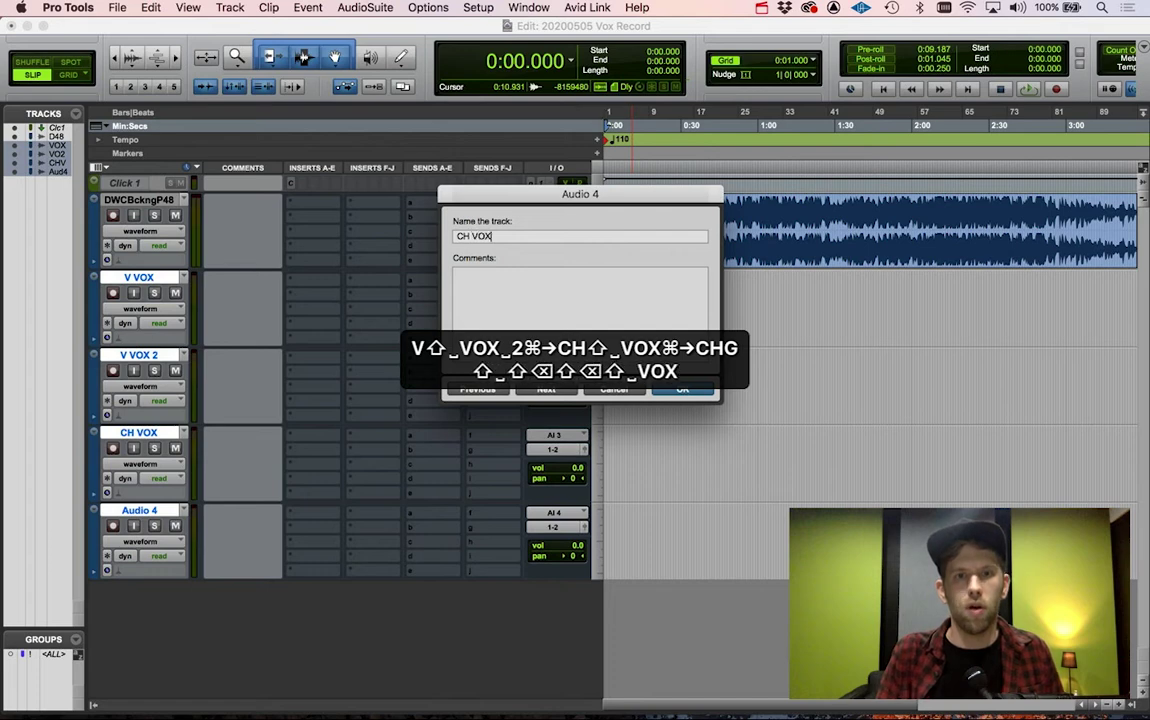
text( 2)
key(Return)
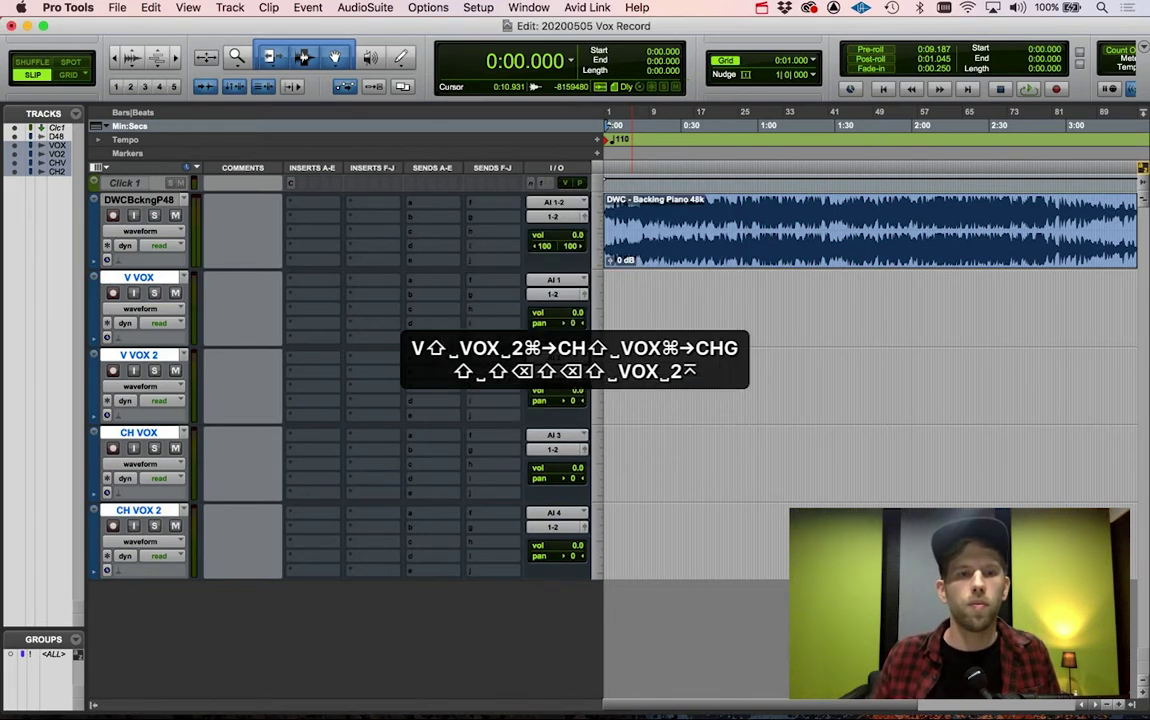
click(136, 278)
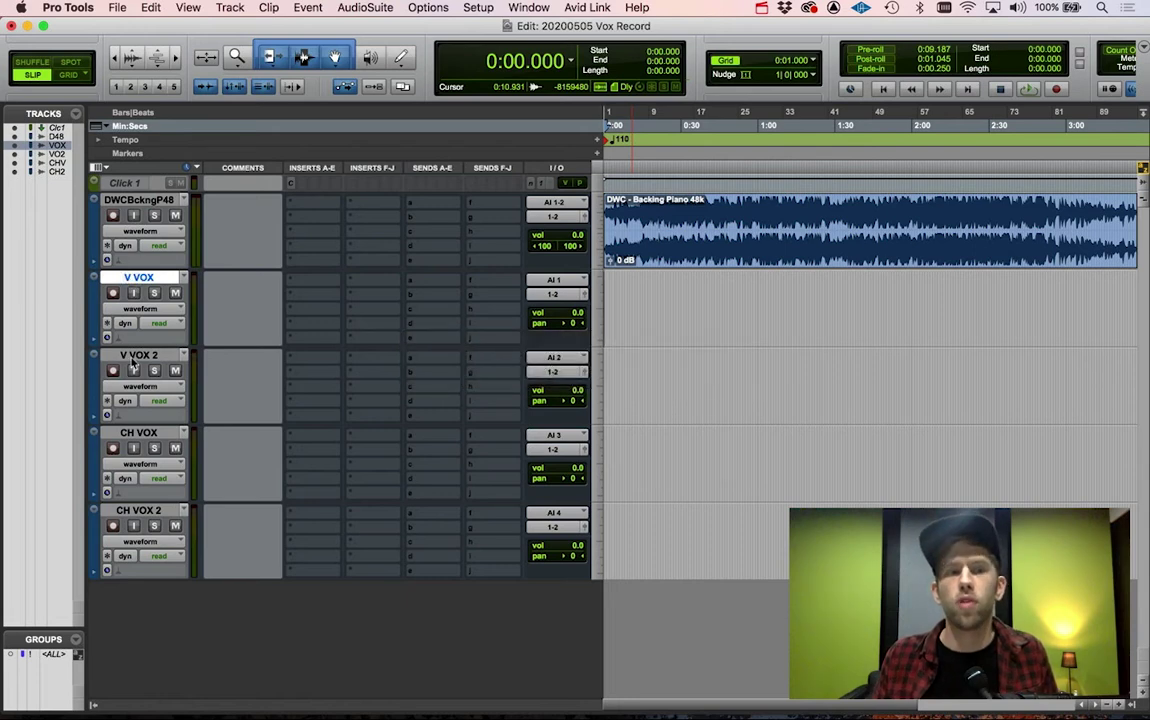
click(130, 432)
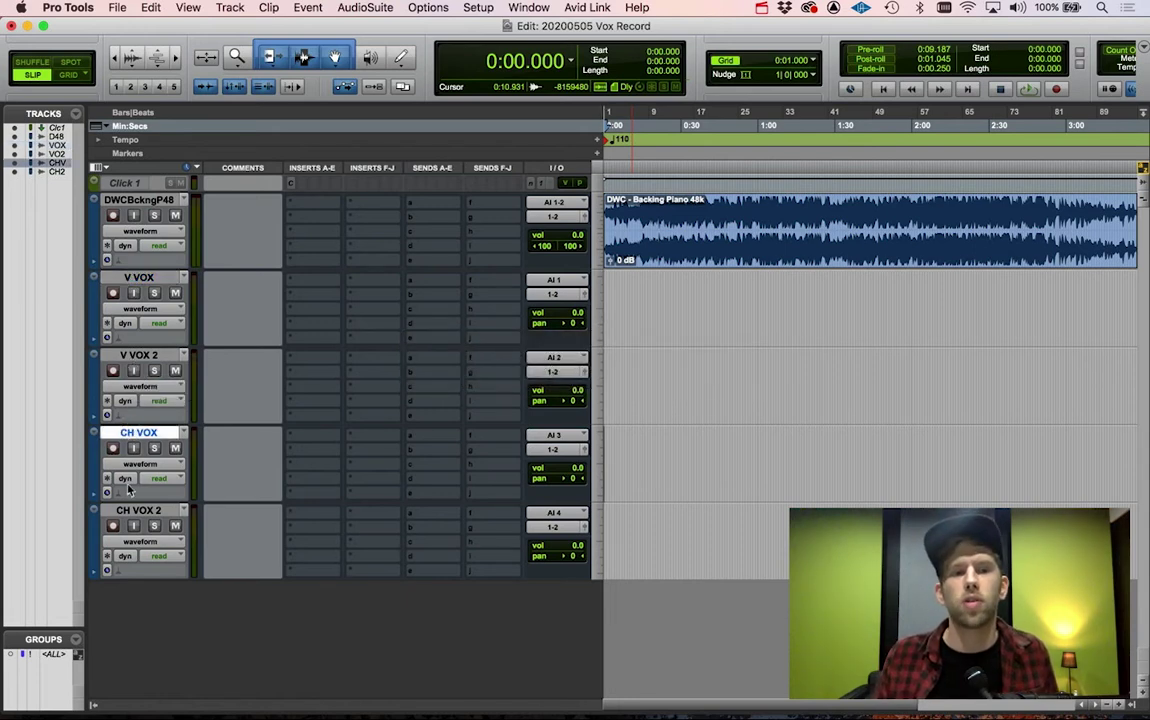
click(140, 278)
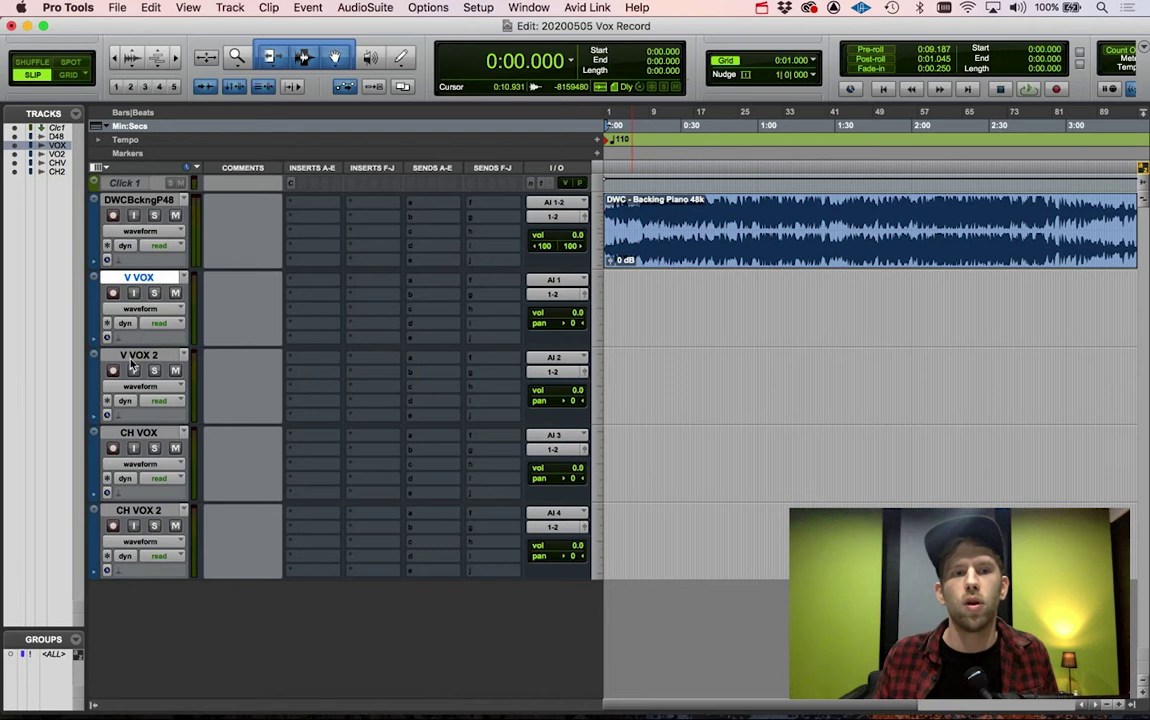
shift+click(138, 355)
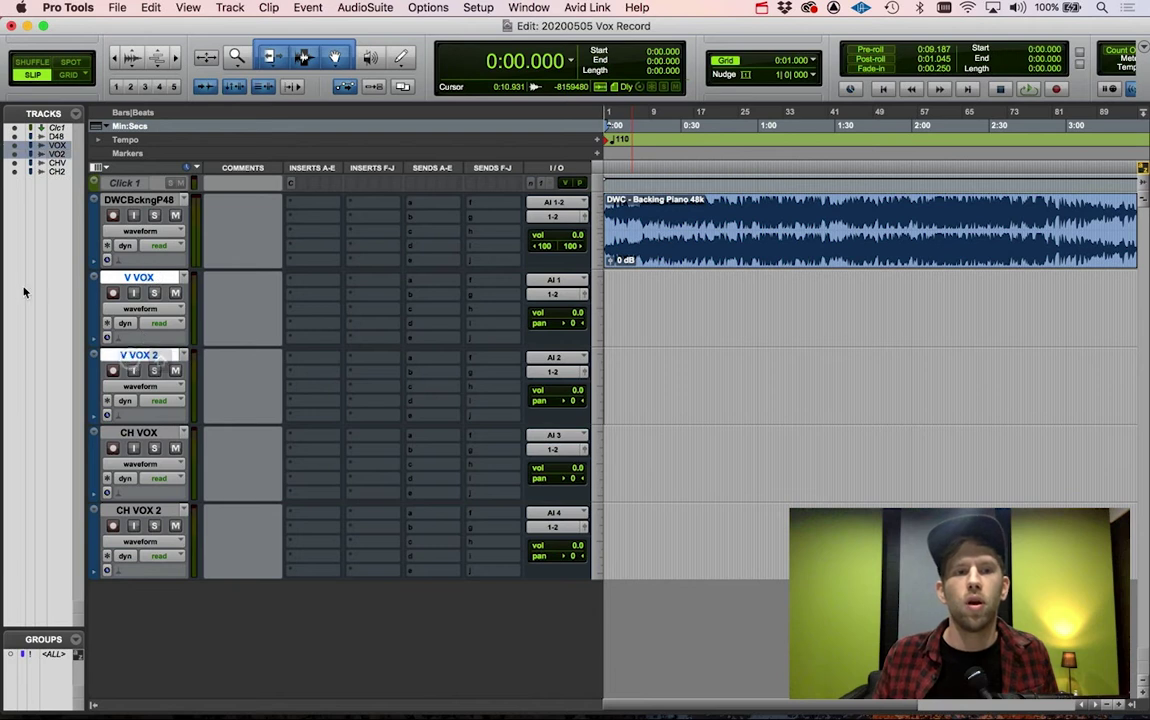
Step: Colour the V VOX and V VOX 2 tracks magenta with the track color palette
click(138, 279)
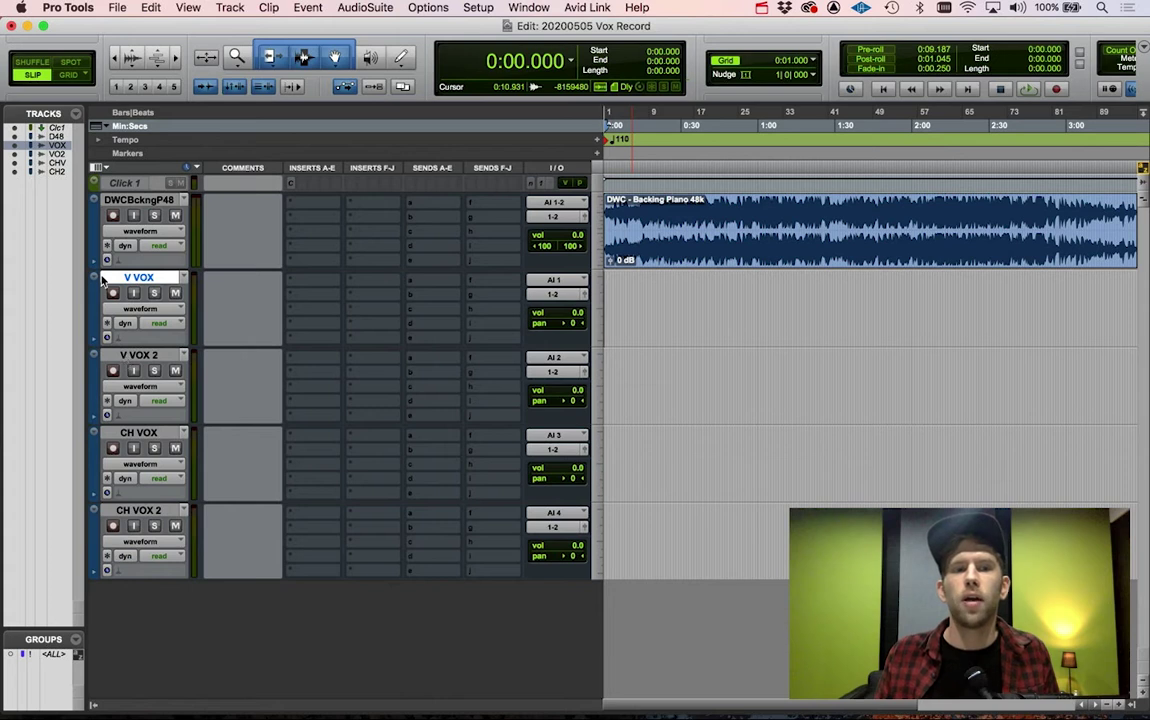
shift+click(125, 357)
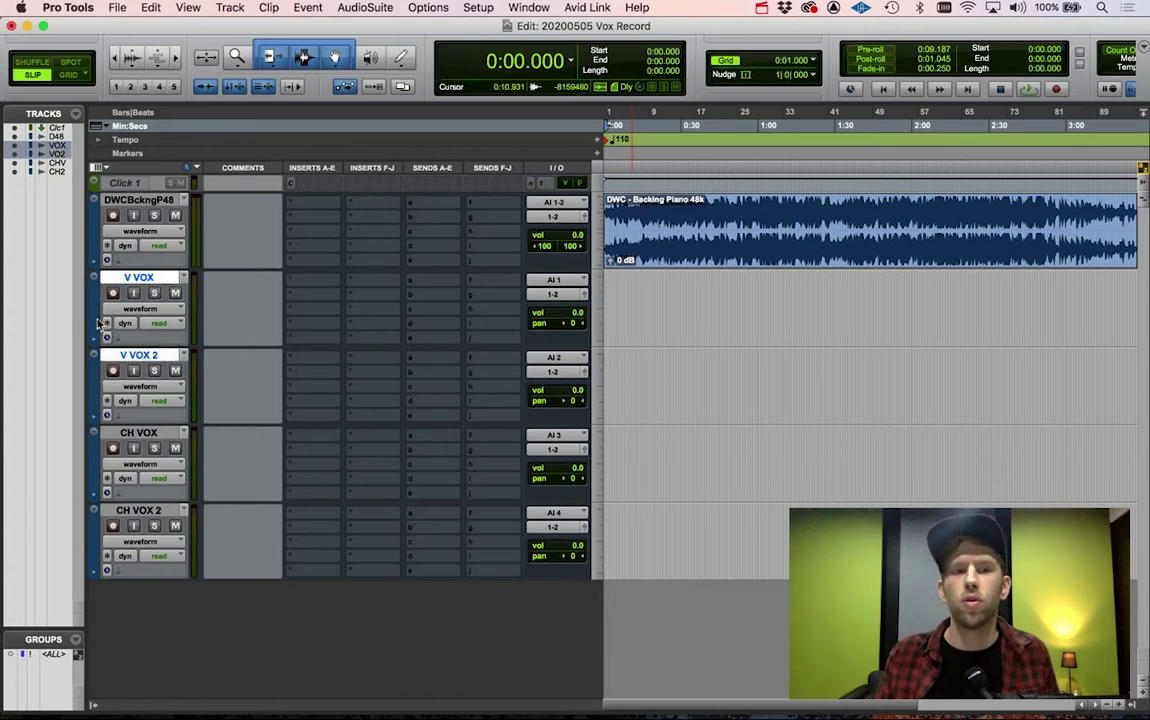
double_click(93, 319)
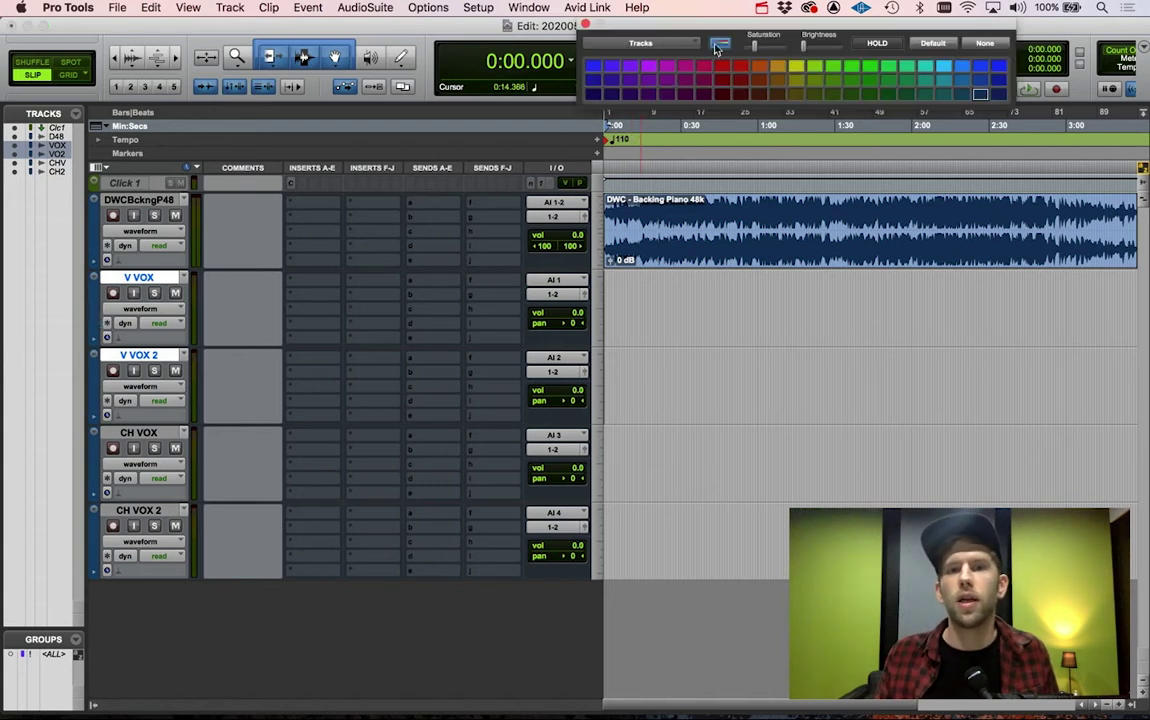
click(684, 68)
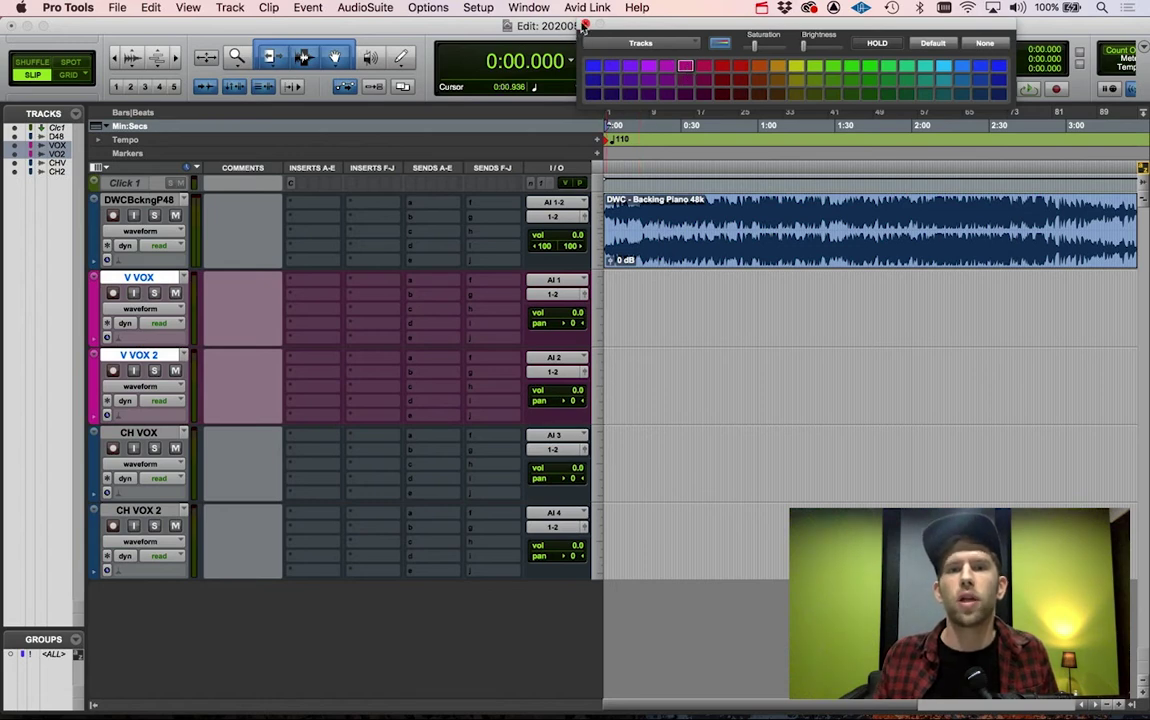
click(585, 24)
Step: Colour the CH VOX and CH VOX 2 tracks bright purple and clear the track selection
click(137, 432)
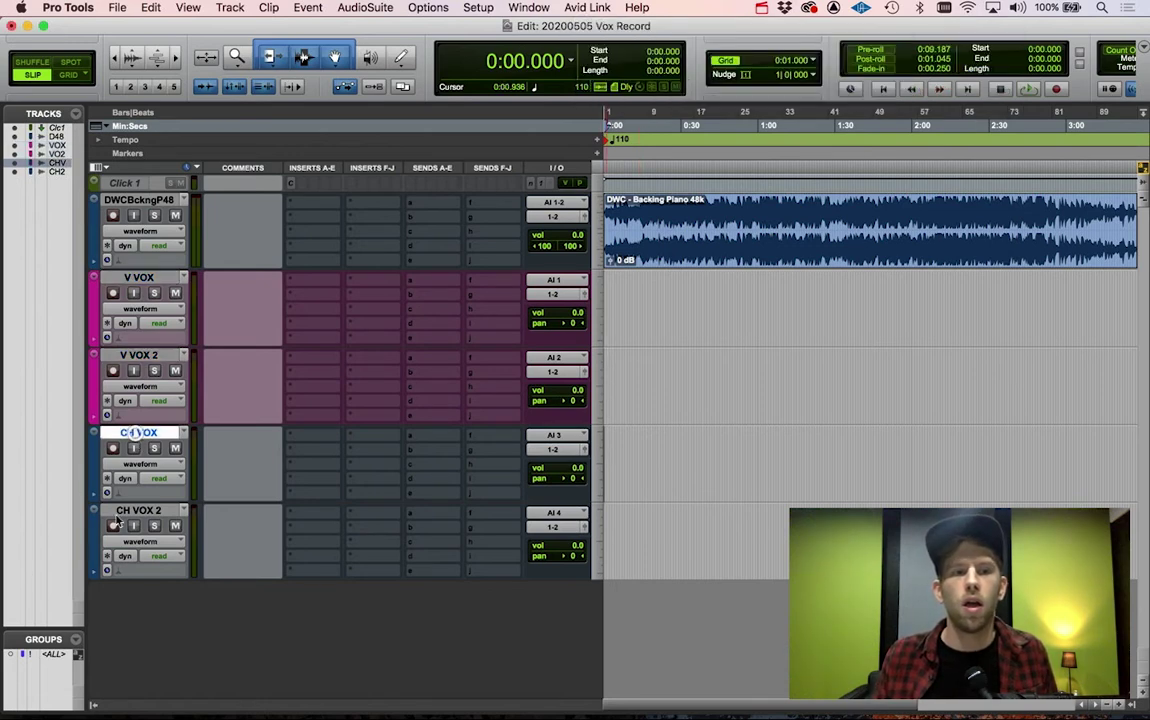
shift+click(138, 510)
double_click(93, 520)
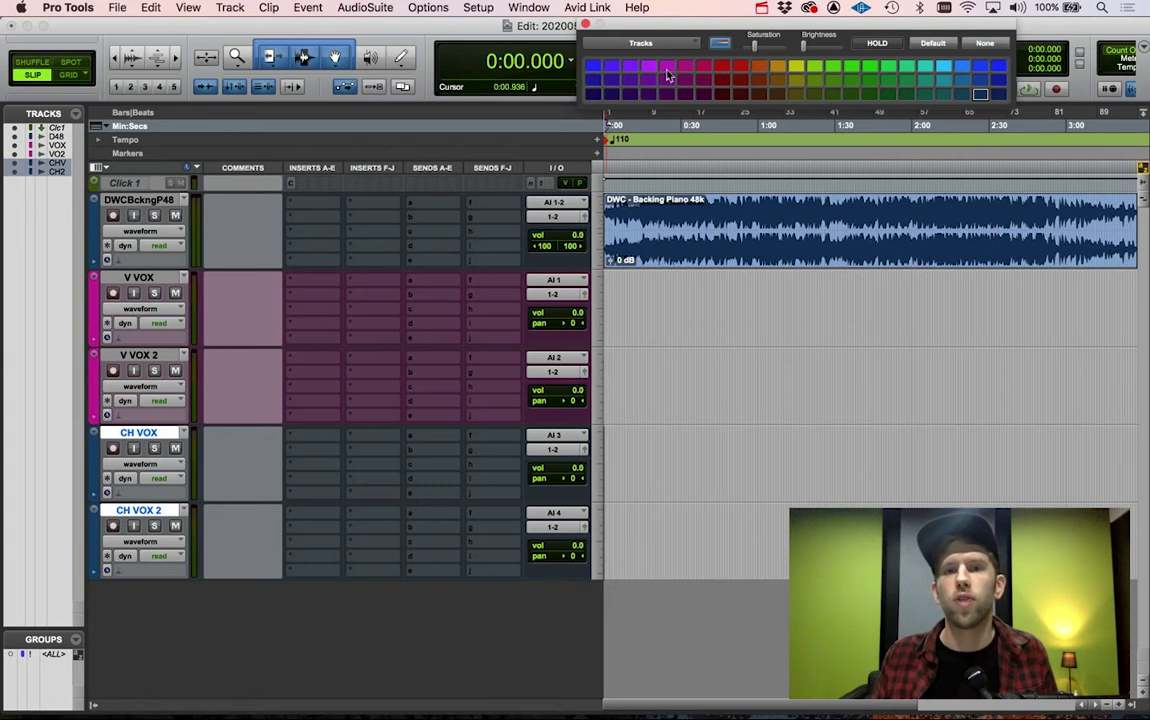
click(664, 67)
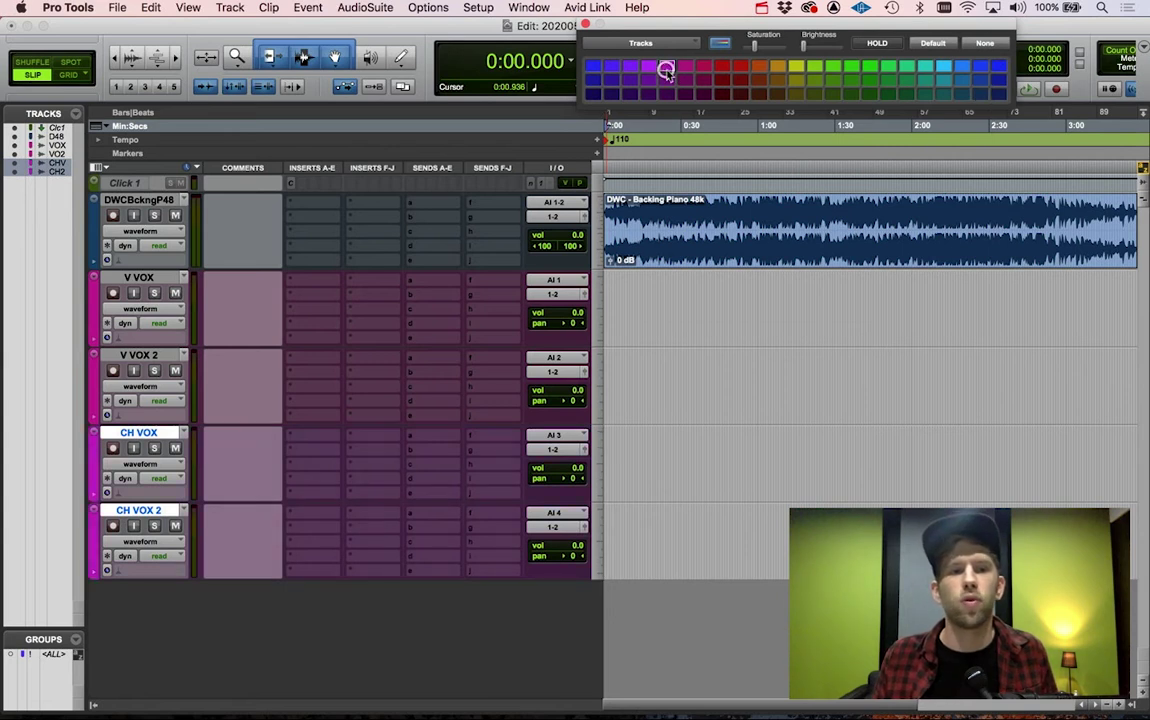
click(585, 24)
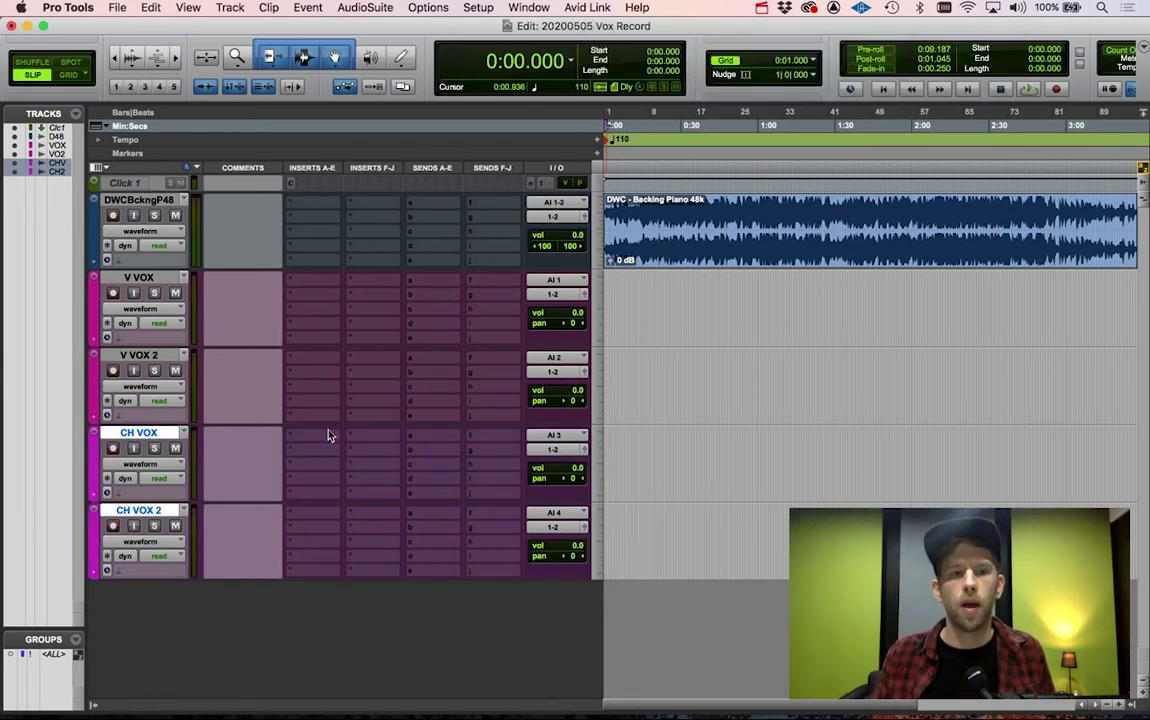
click(190, 334)
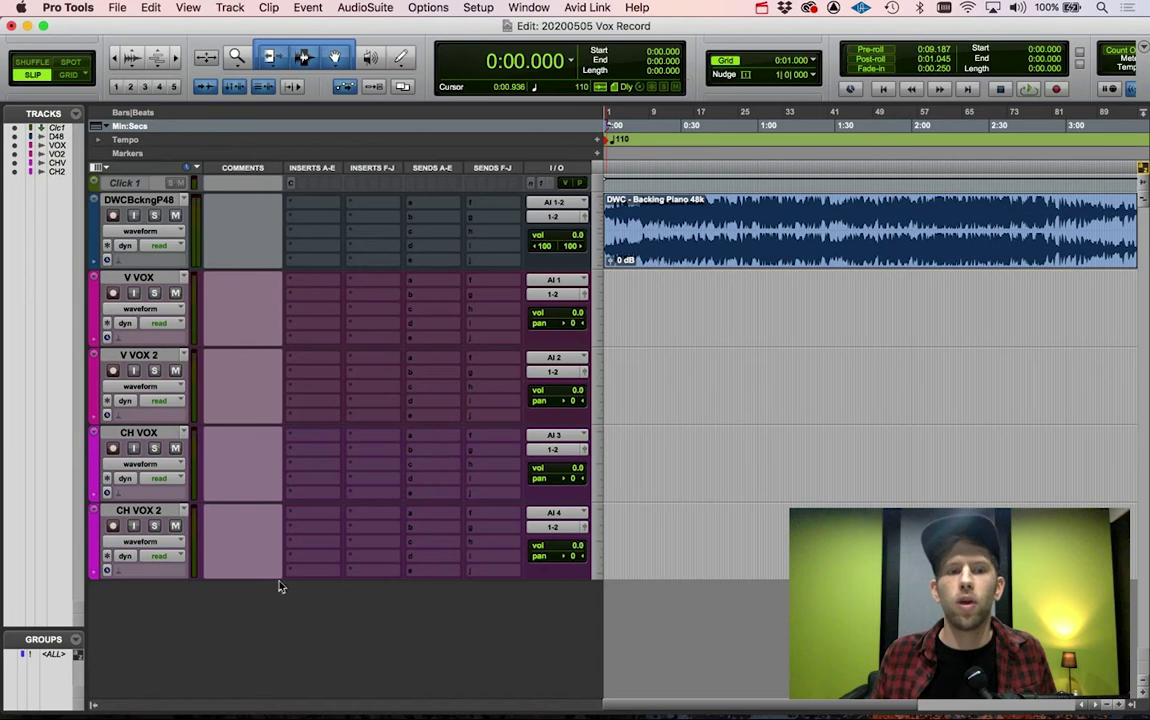
Step: Add three new stereo Aux Input tracks directly below the CH VOX 2 track
click(137, 511)
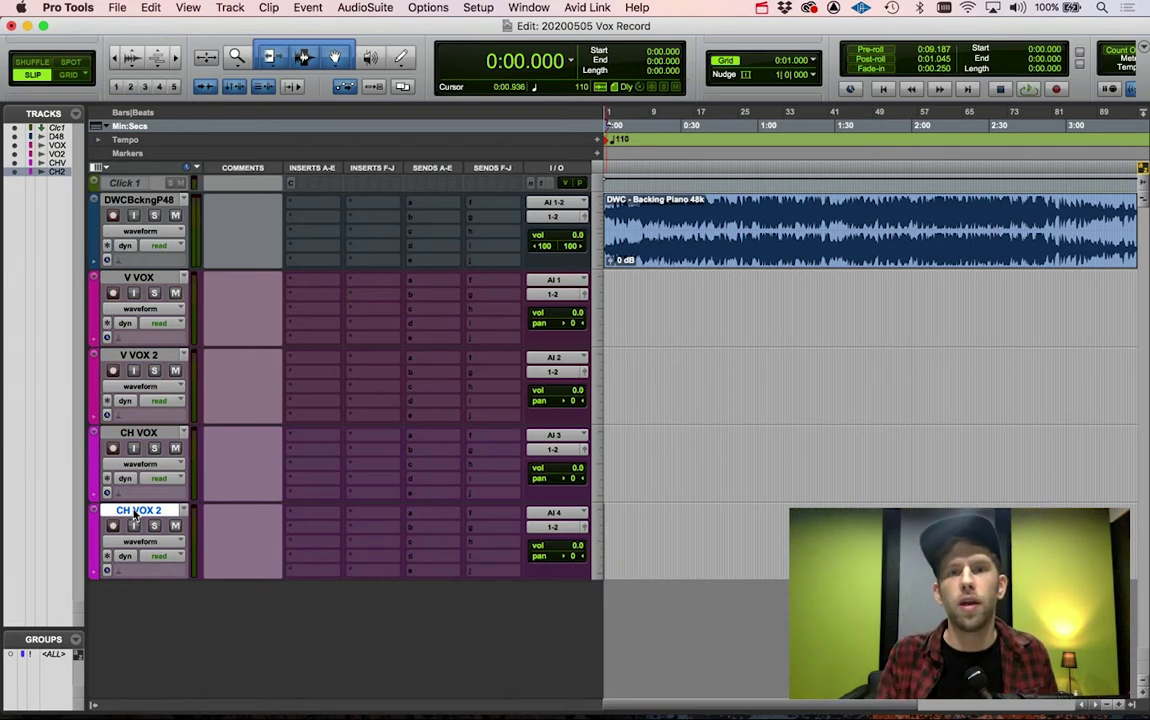
key(super+shift+n)
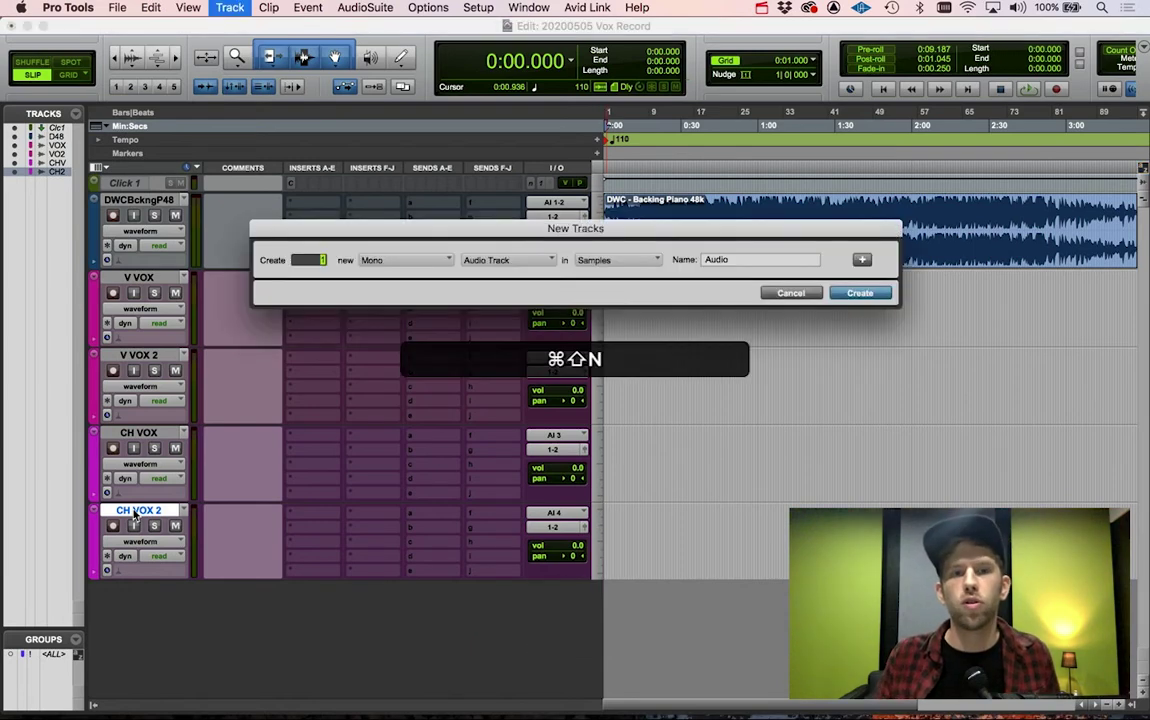
click(418, 262)
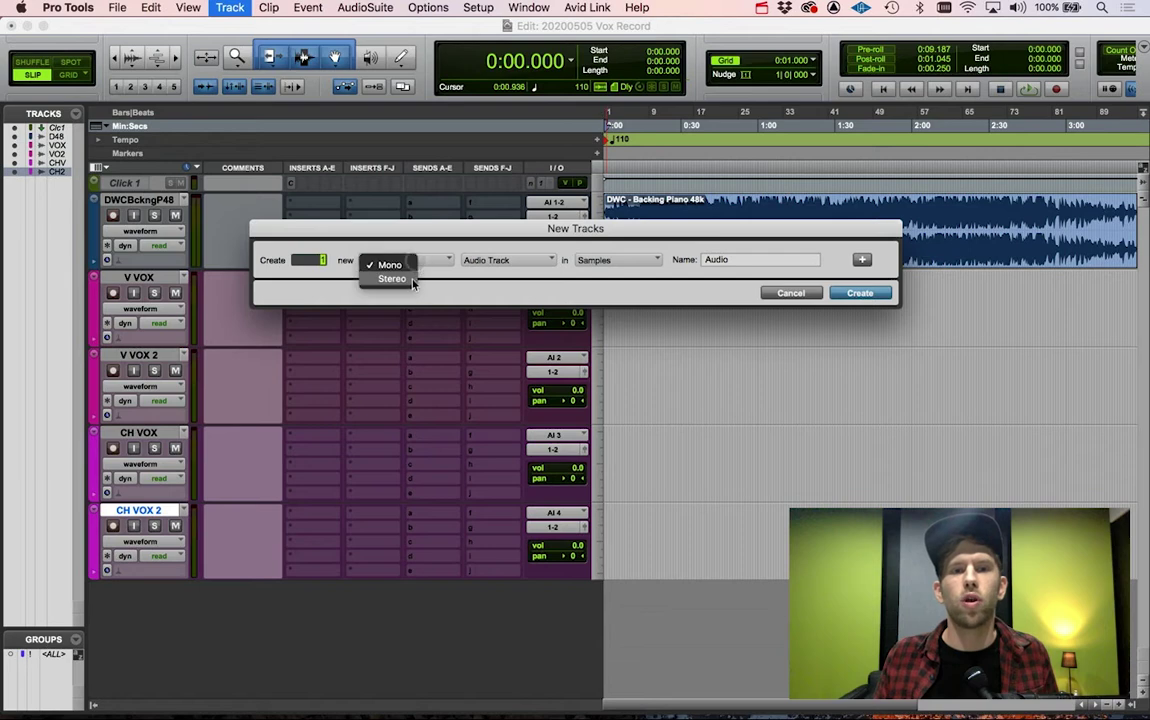
click(395, 277)
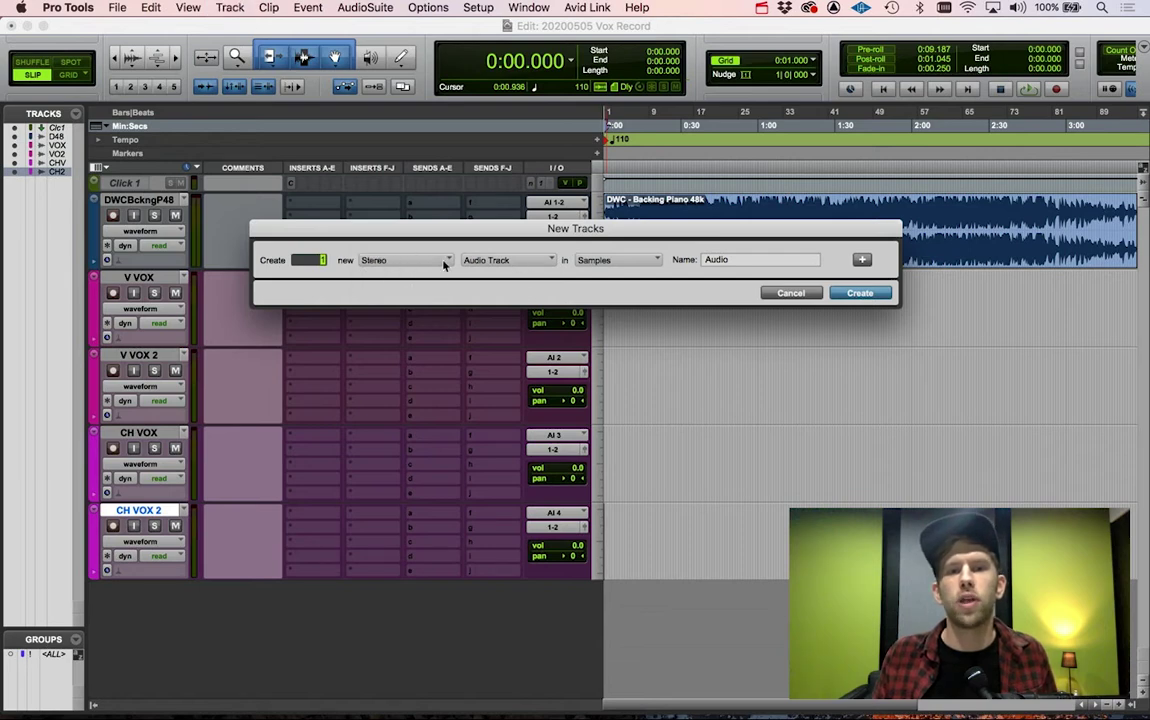
click(470, 261)
click(499, 279)
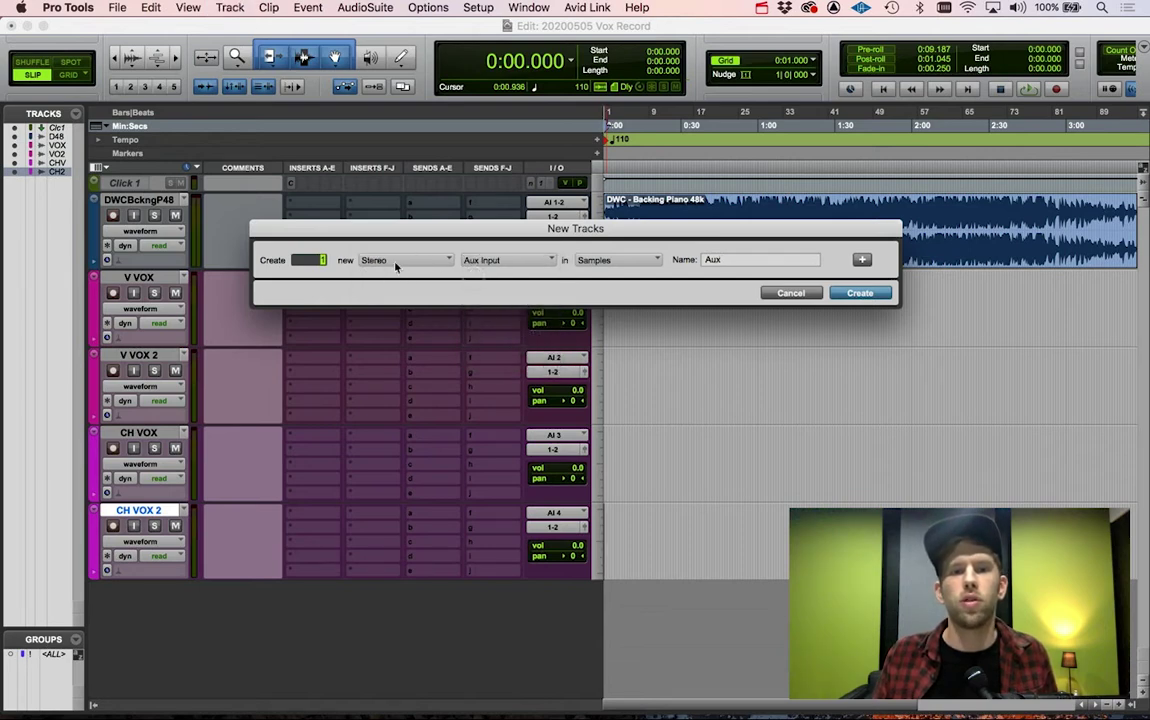
text(3)
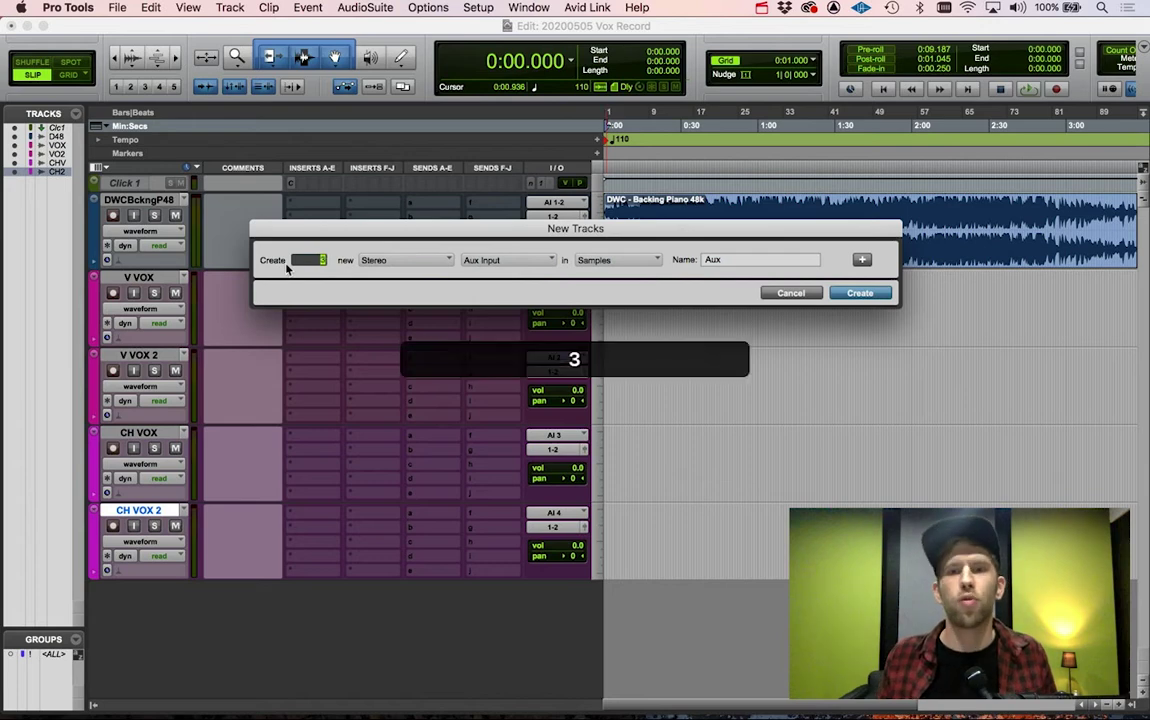
key(Return)
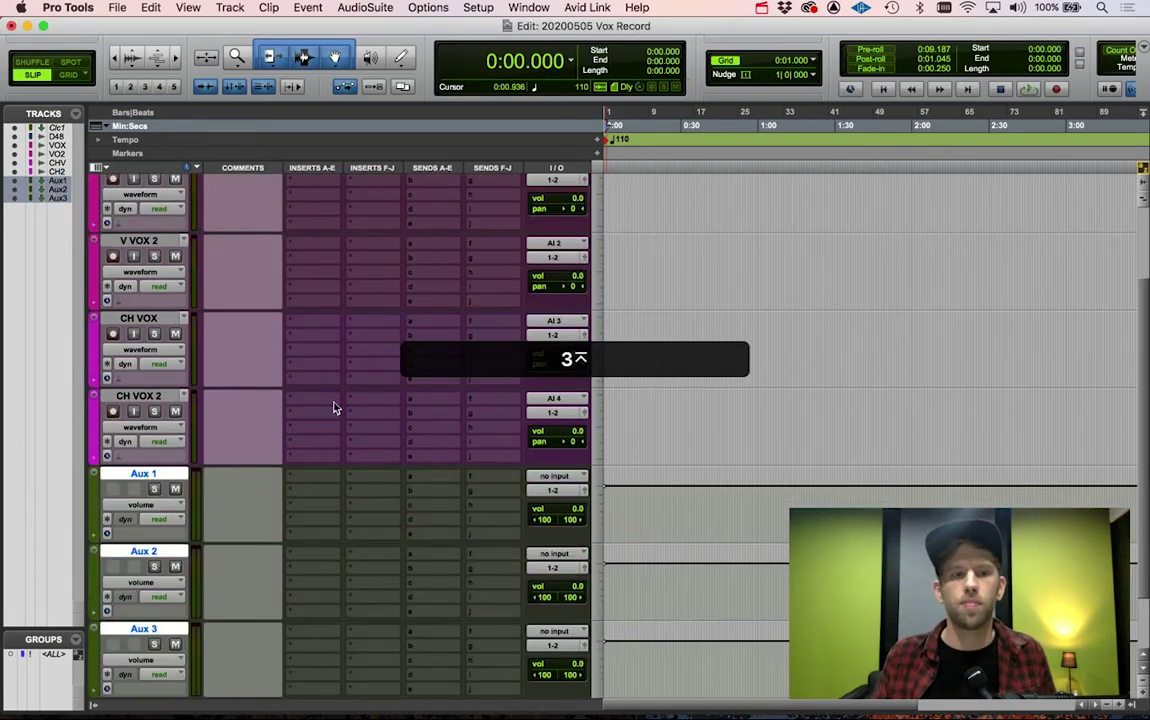
Step: Rename the three aux tracks VERB 1, VERB 2 and DELAY, and colour them light blue with the track color palette
double_click(145, 473)
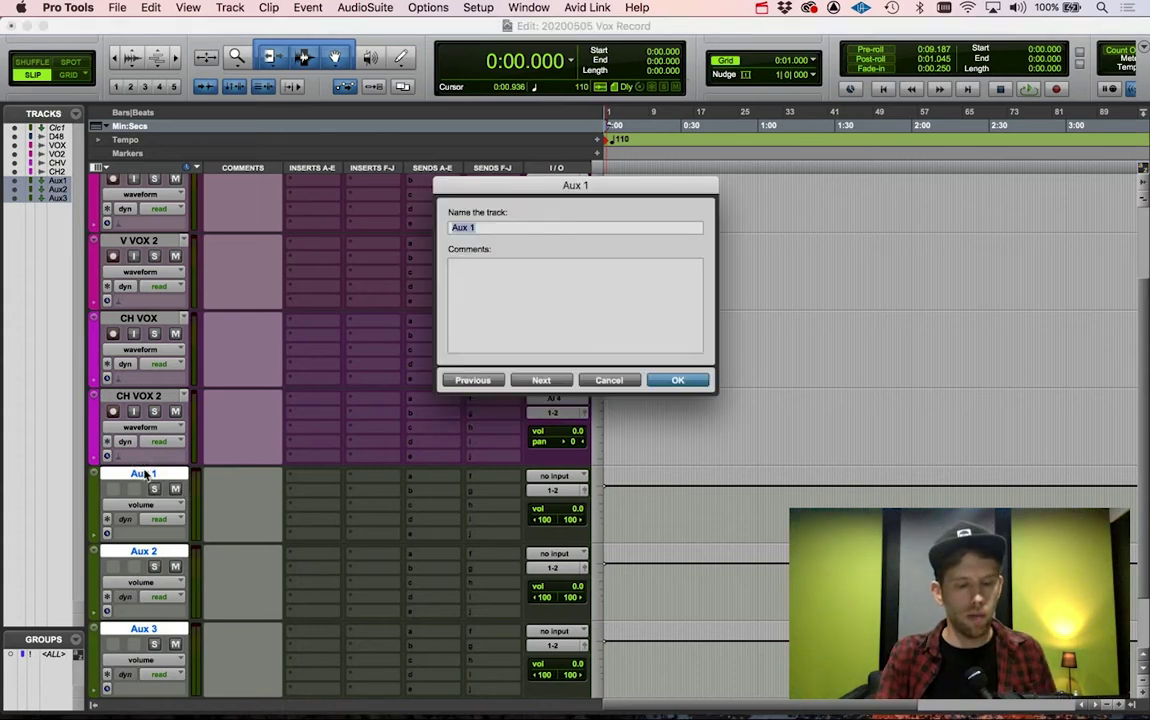
text(VERB 1)
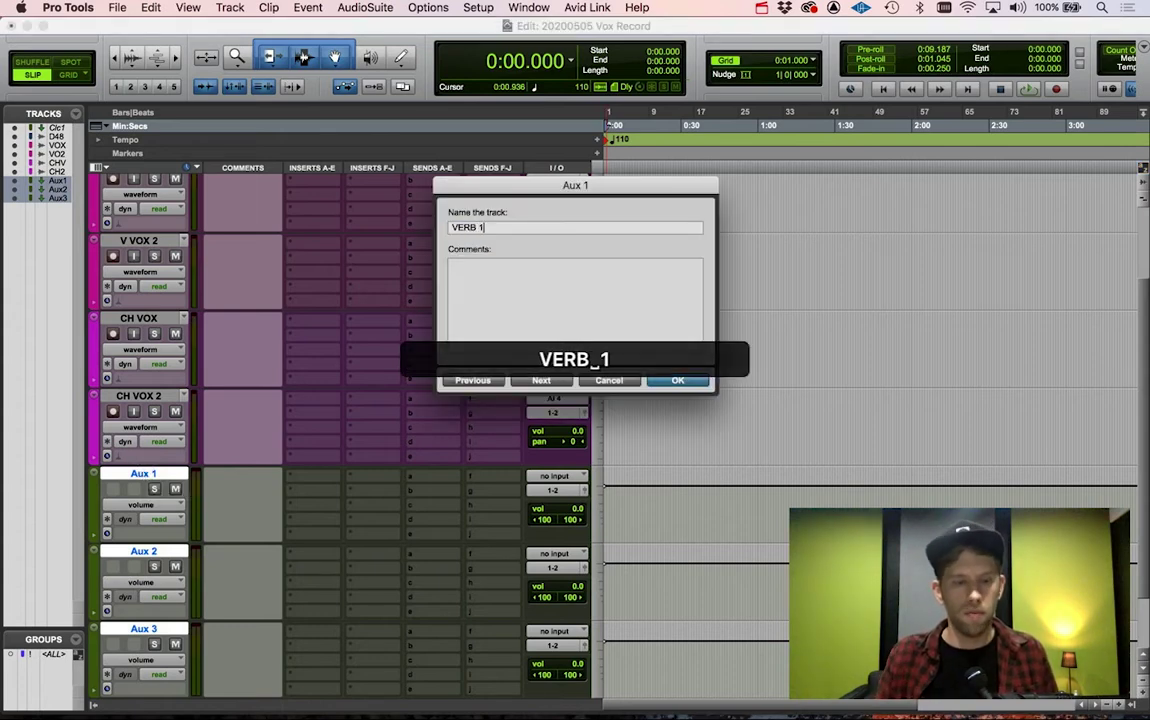
key(super+Right)
text(VERB)
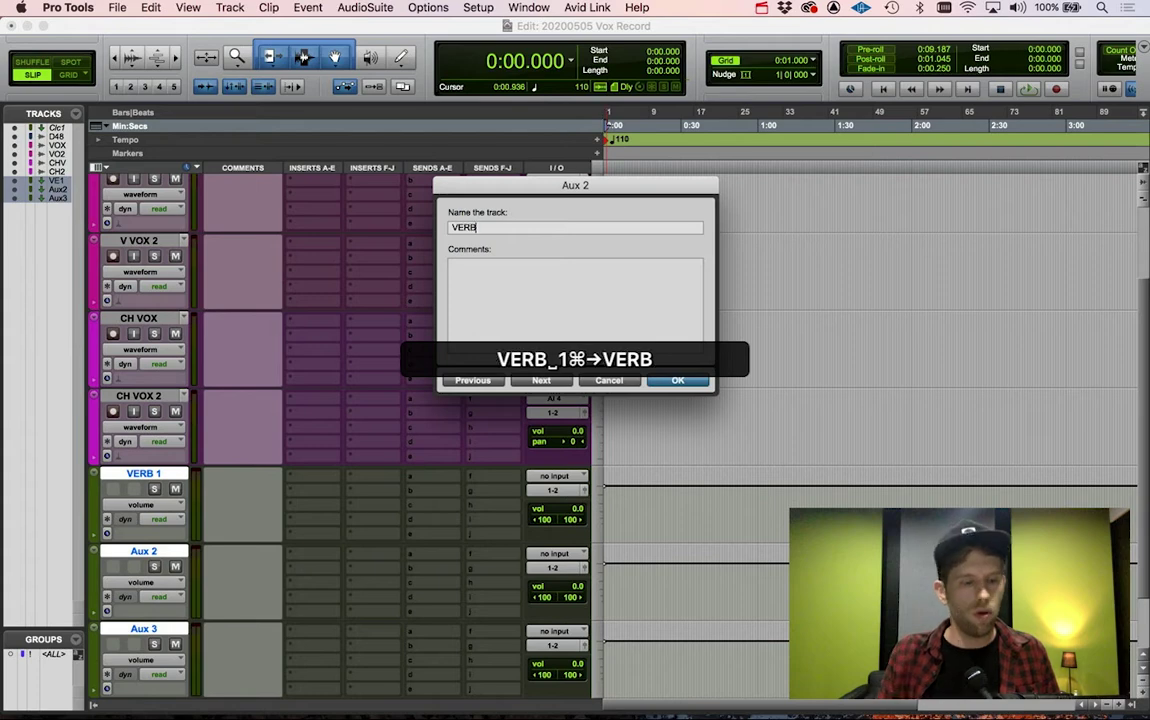
text( 2)
key(super+Right)
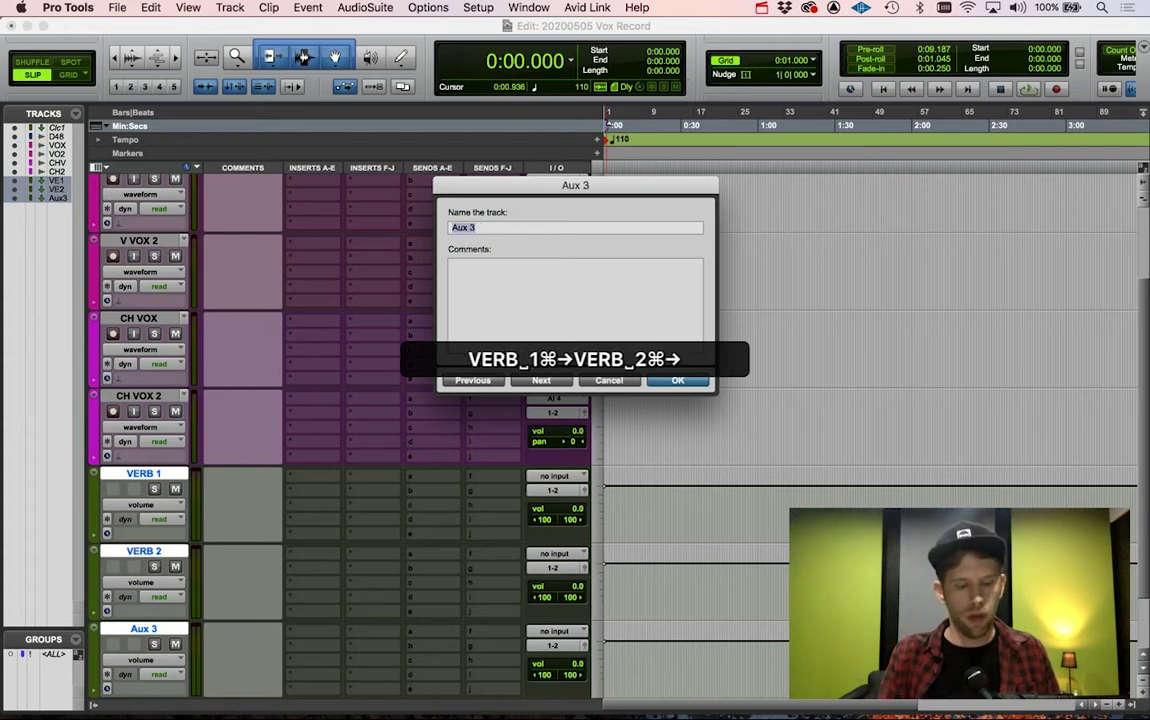
text(DELAY)
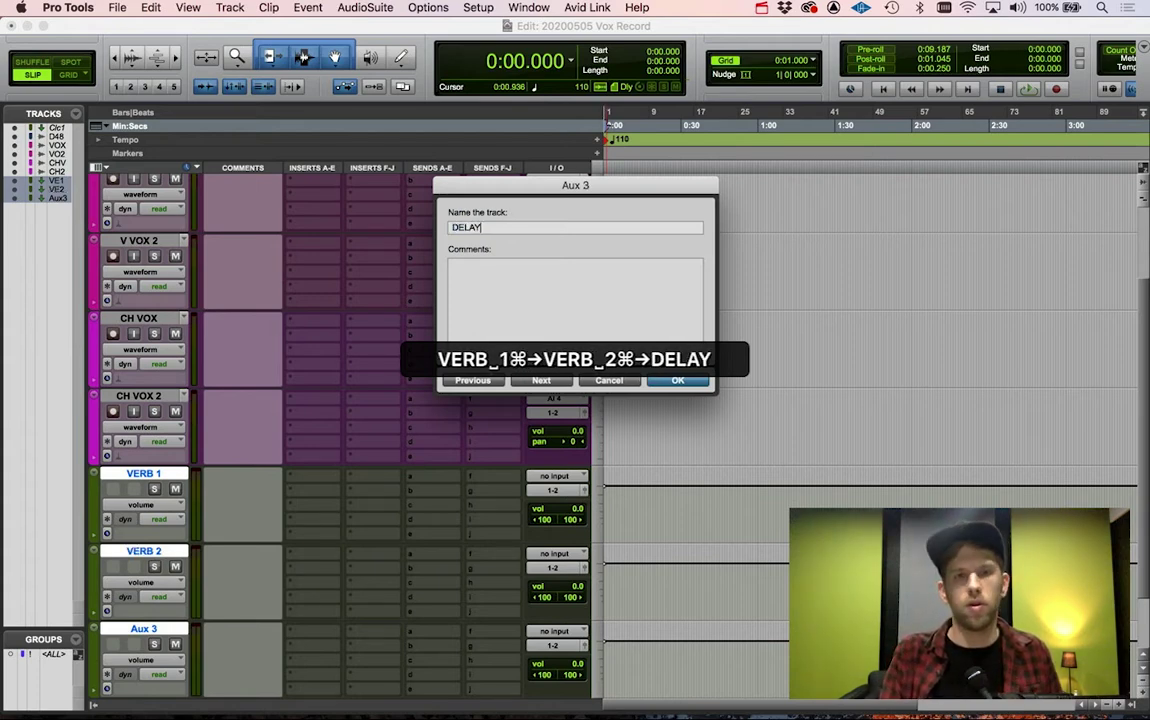
key(Return)
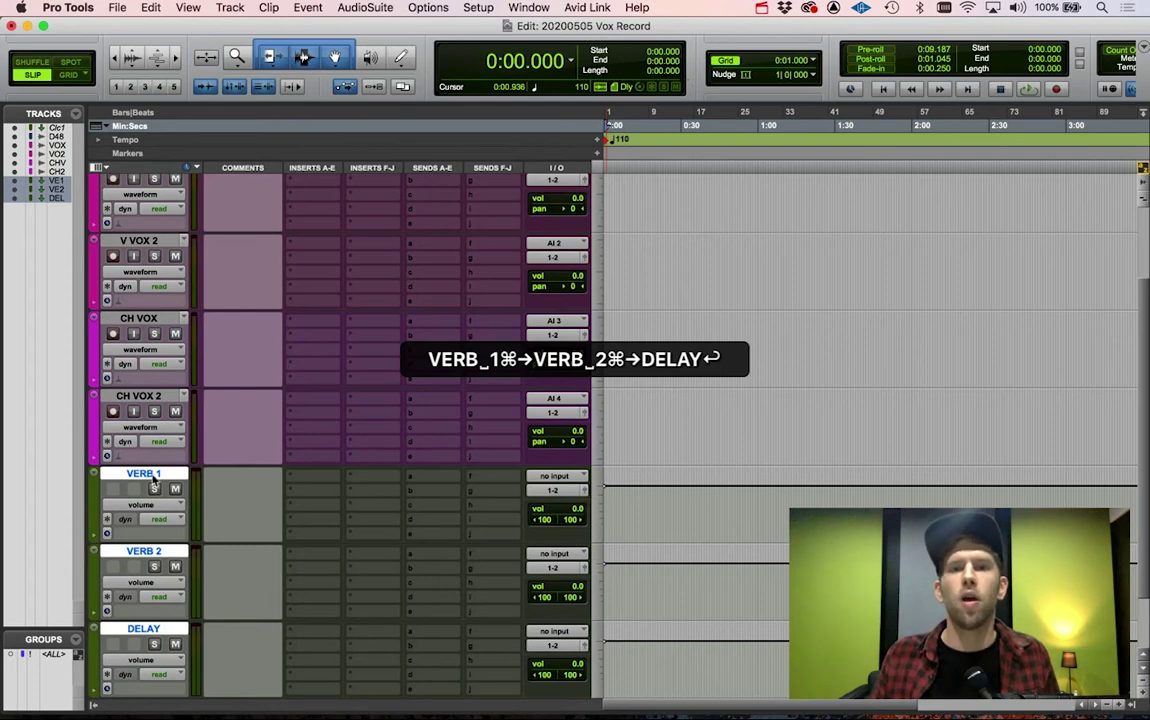
double_click(95, 500)
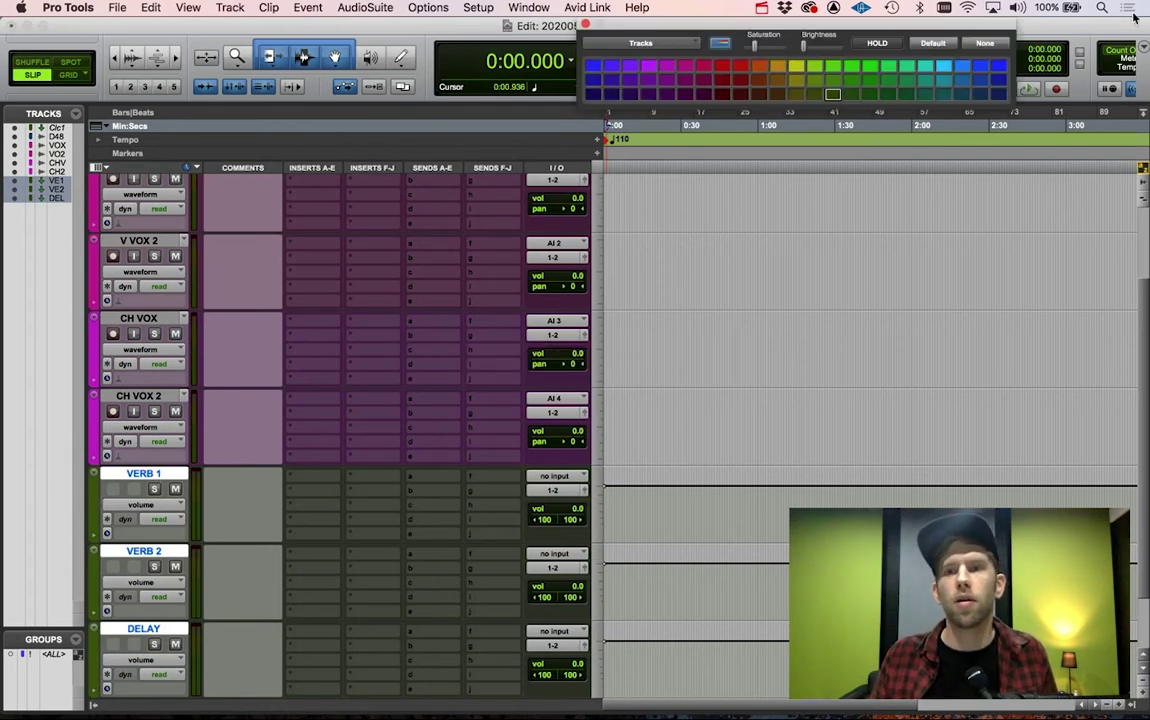
click(925, 66)
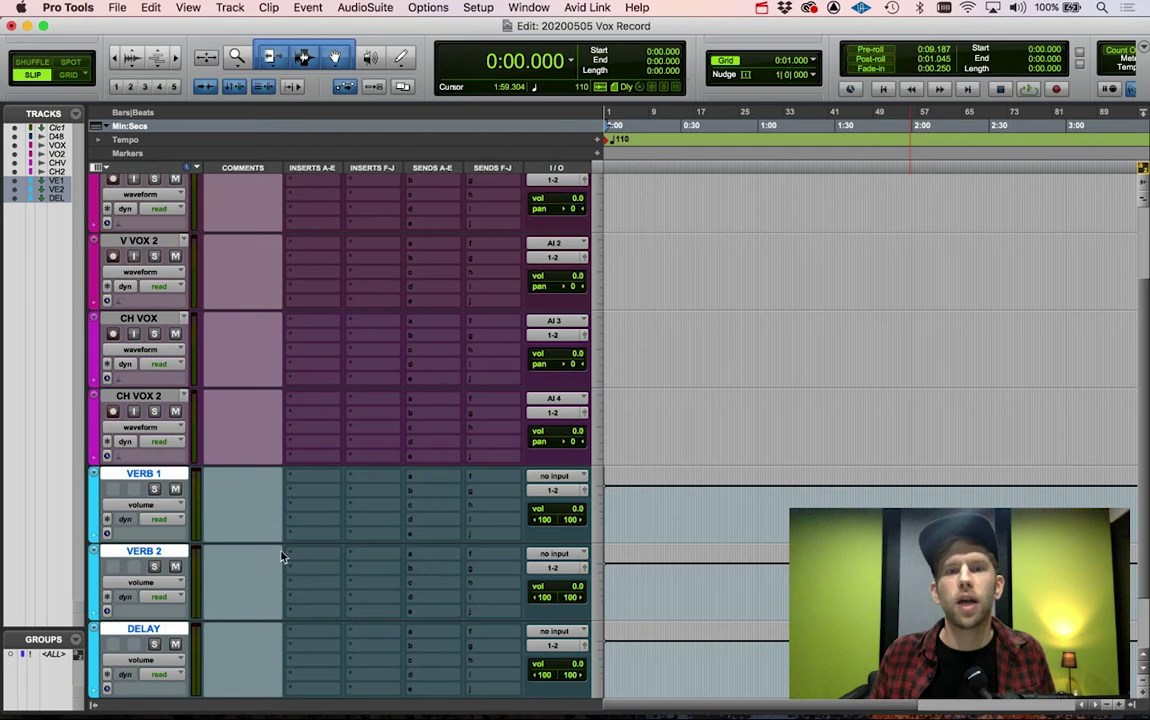
Step: Insert the stereo D-Verb reverb plug-in in the first insert slot of the VERB 1 track
click(322, 478)
mouse_move(350, 477)
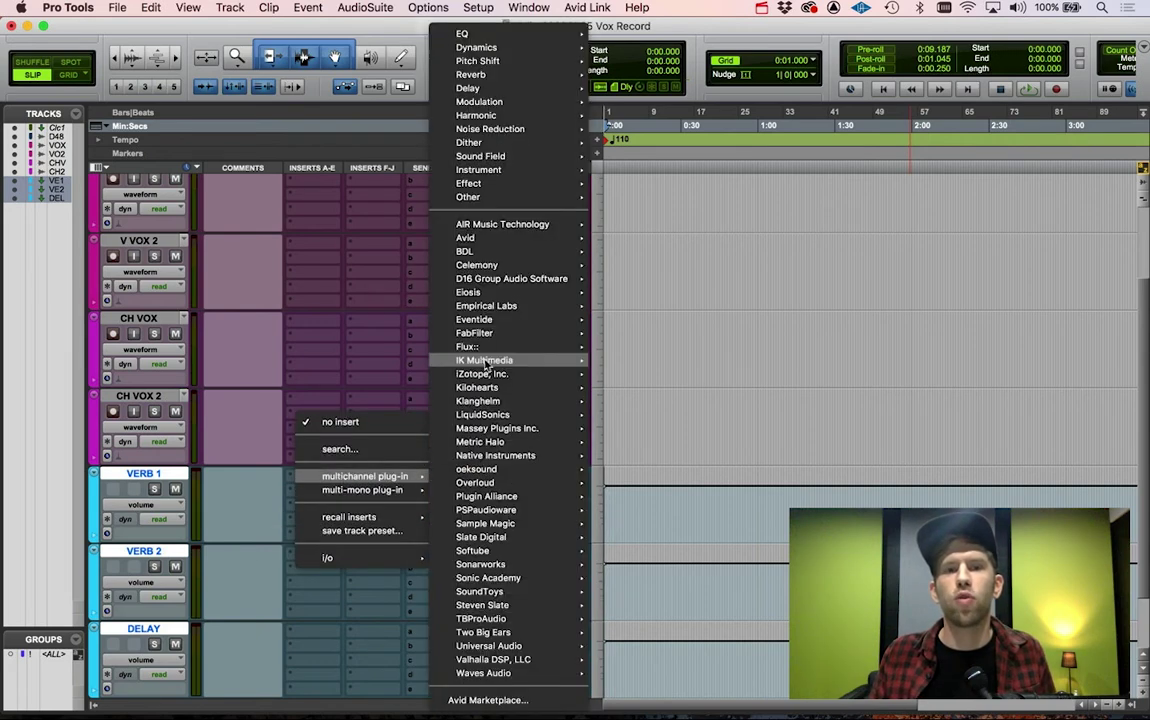
mouse_move(472, 75)
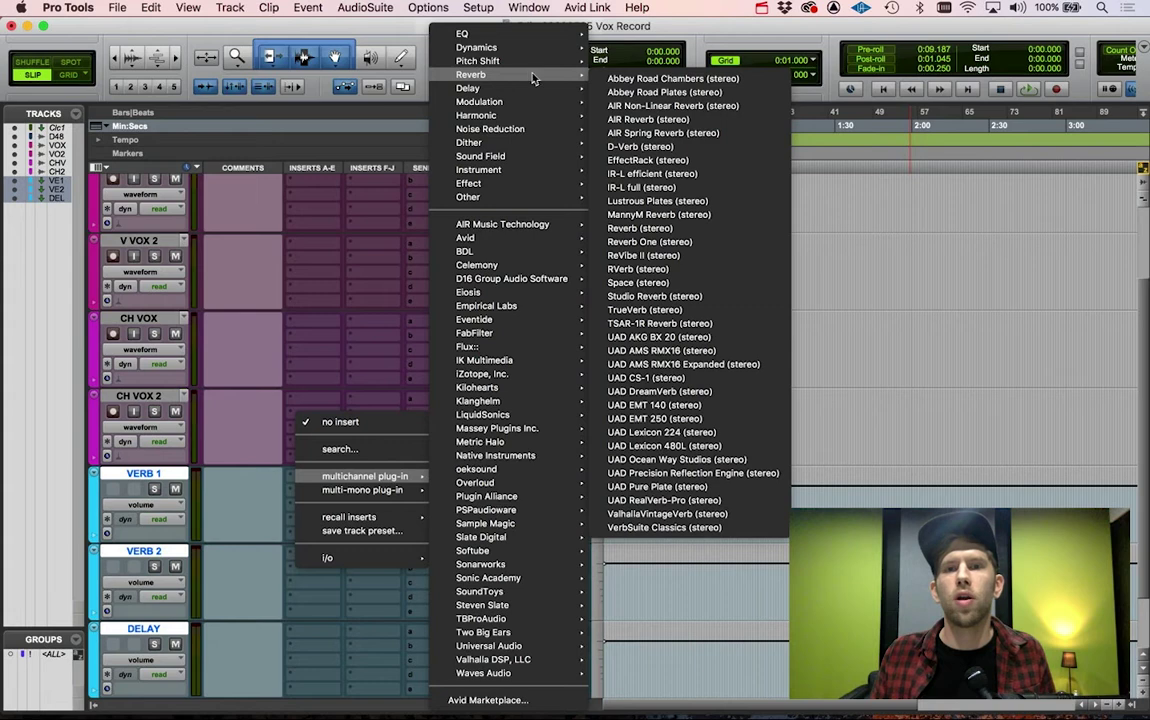
click(673, 148)
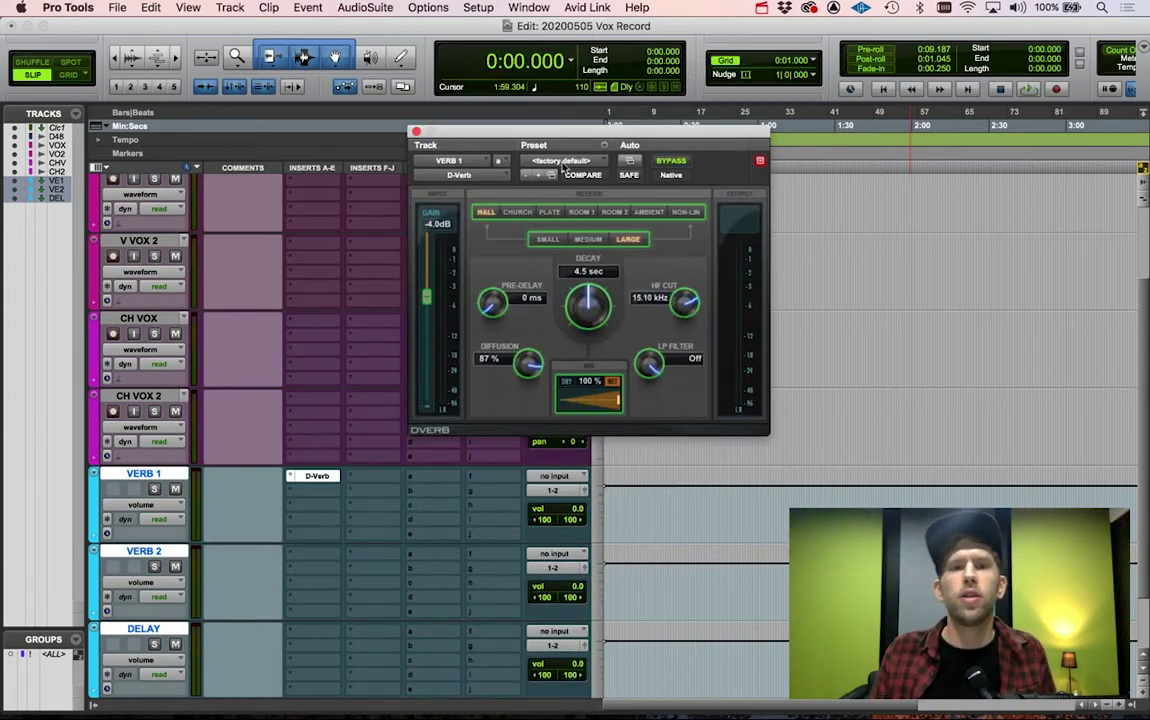
Step: Load the Plate Dark preset in VERB 1's D-Verb and set its decay to 1.5 sec
click(561, 161)
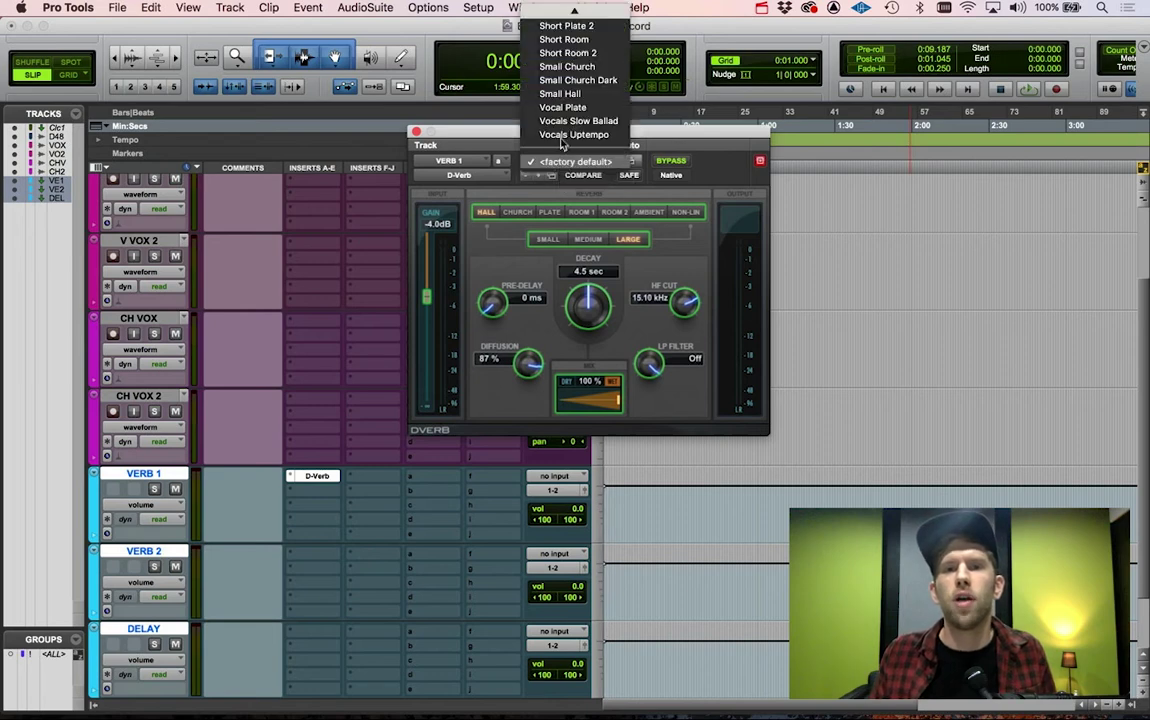
mouse_move(573, 10)
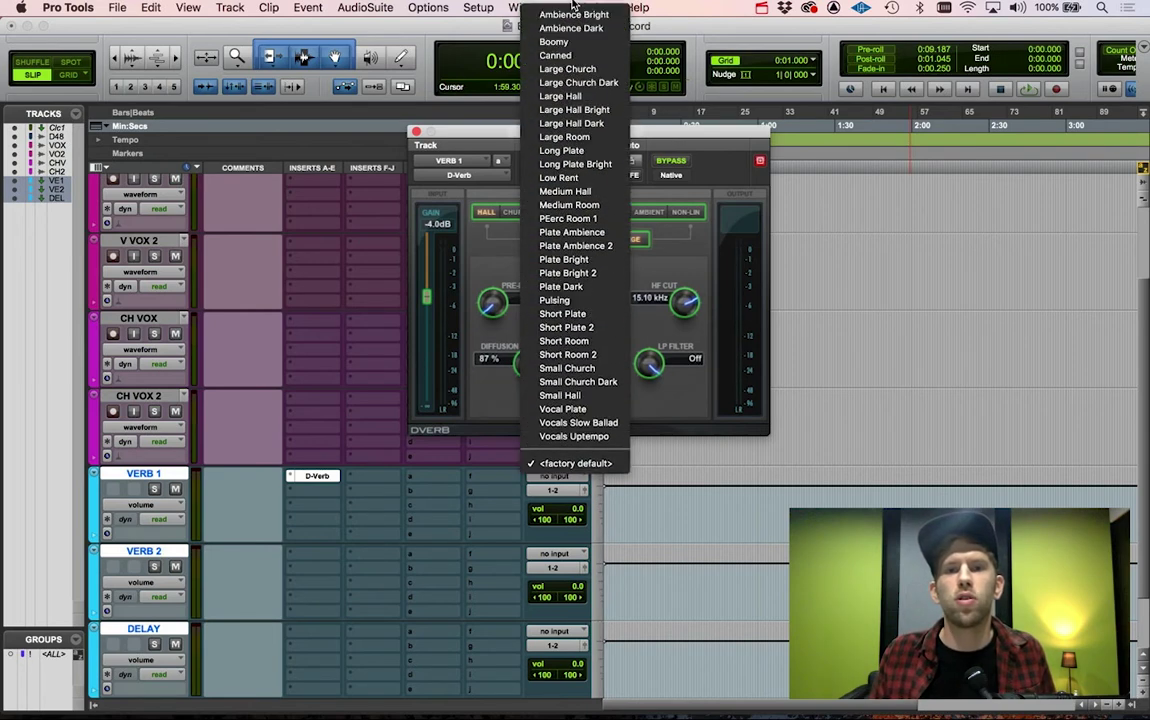
click(588, 286)
mouse_move(585, 312)
mouse_down()
mouse_move(575, 326)
mouse_move(572, 316)
mouse_up()
Step: Enter the comments "Short Verb" for the VERB 1 track and "Long Verb" for the VERB 2 track
click(240, 490)
text(Short )
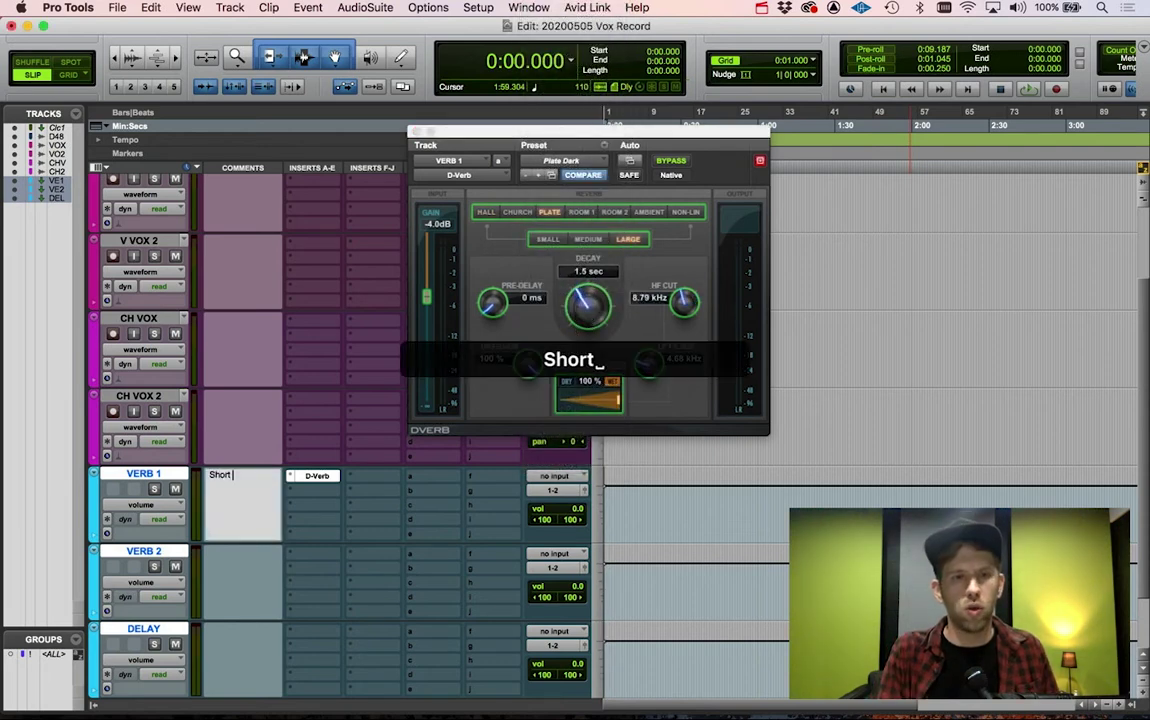
text(Verb)
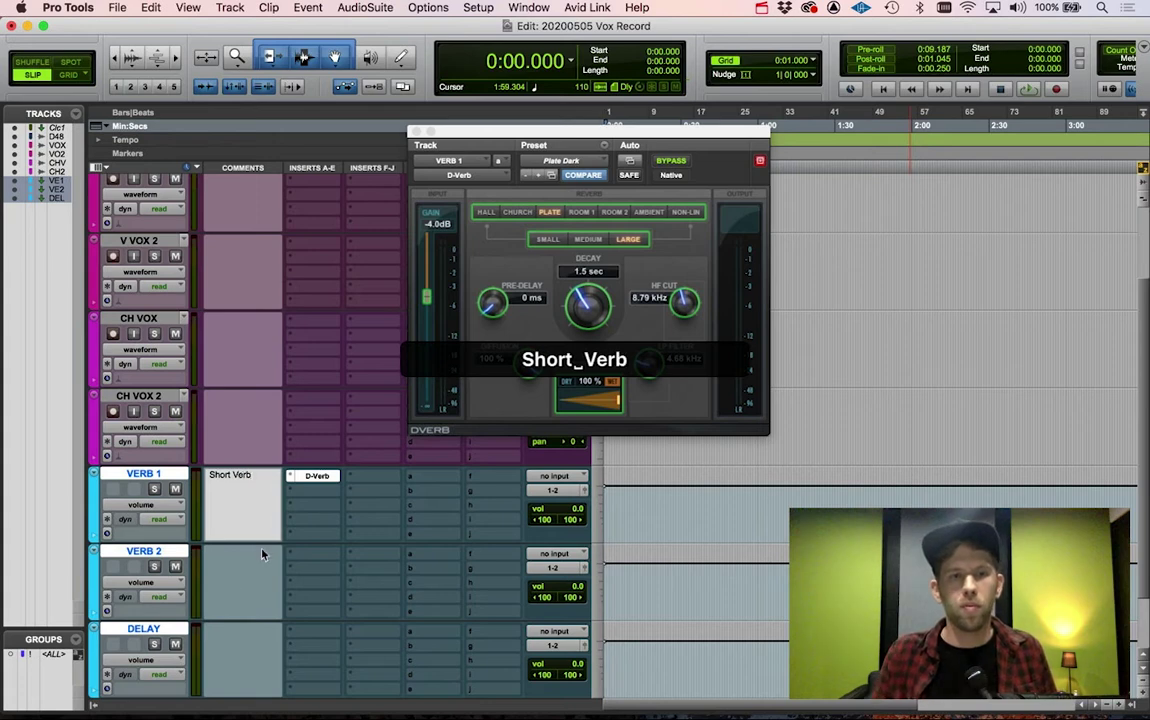
click(232, 571)
text(Long )
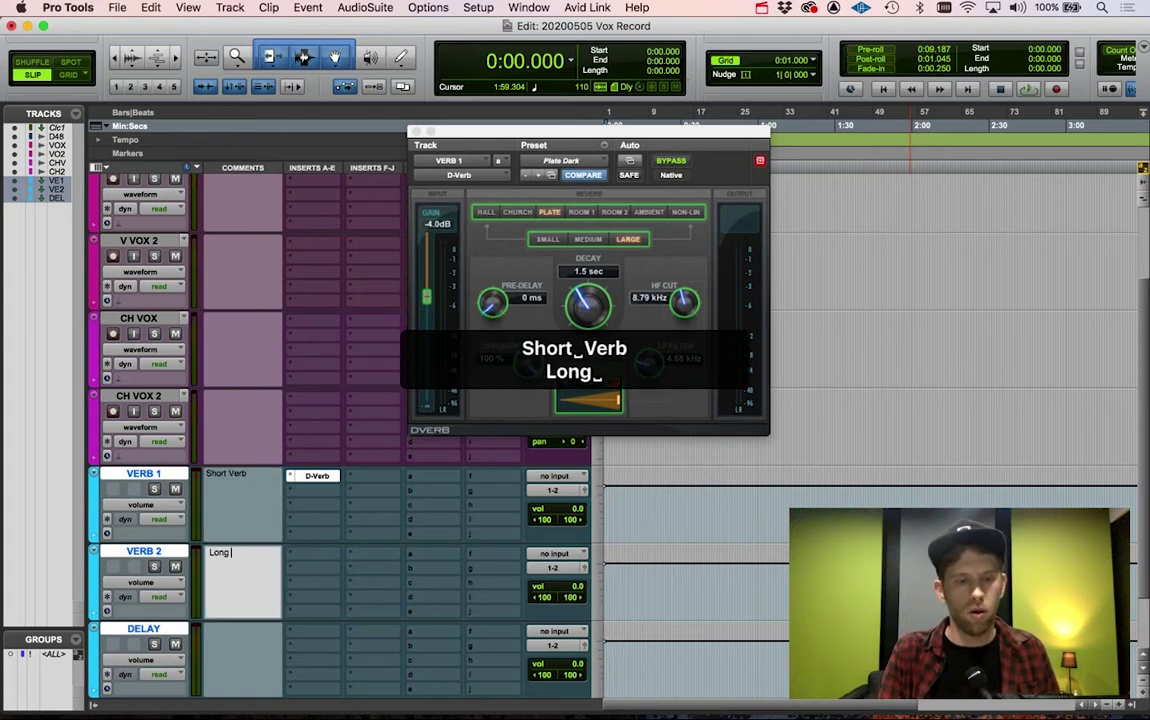
text(Verb)
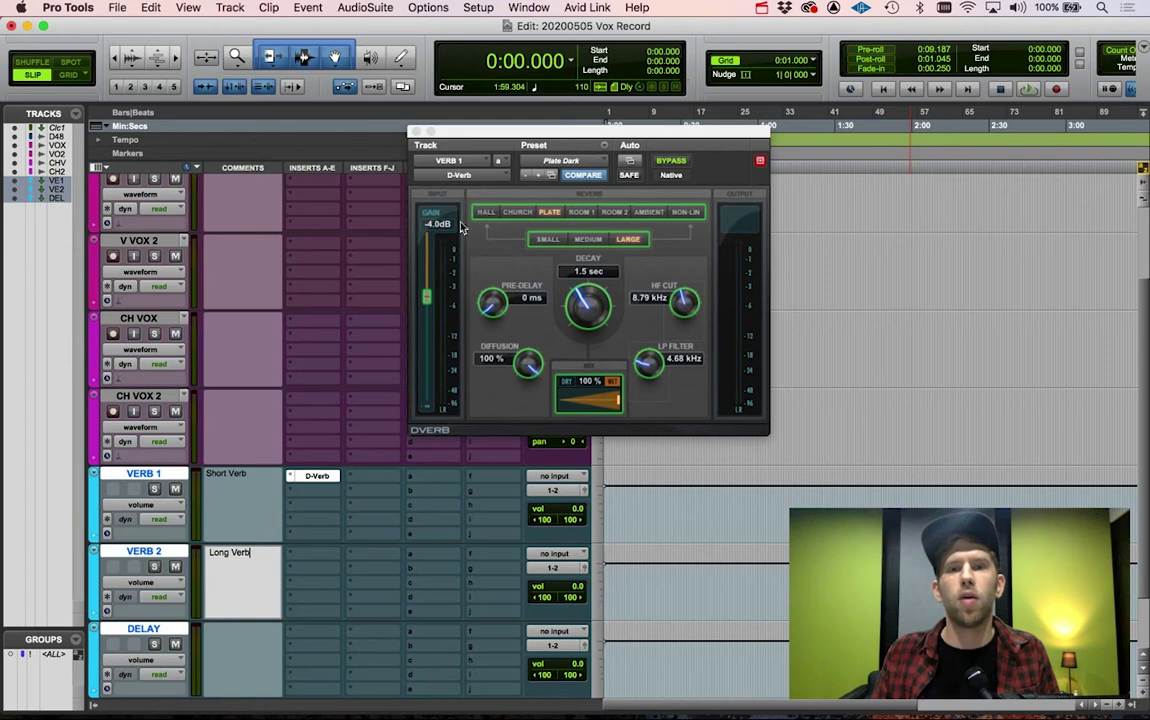
key(Return)
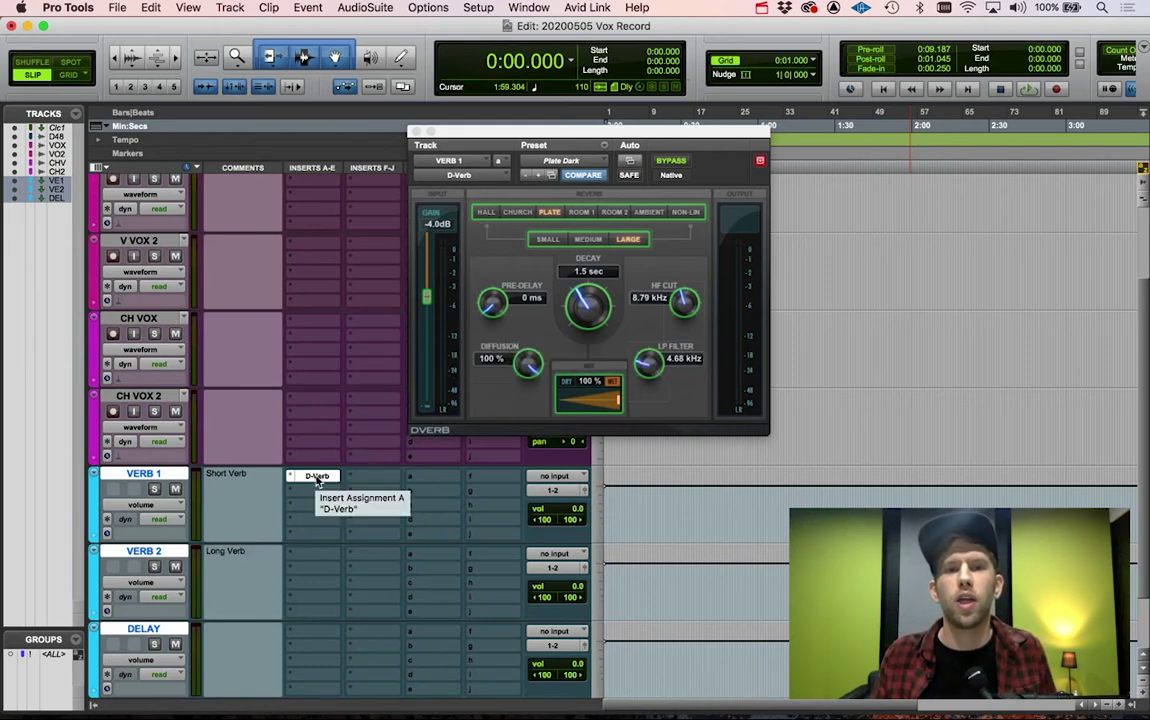
Step: Copy the D-Verb insert with its settings from VERB 1 to the first insert slot of VERB 2
drag(317, 478, 313, 557)
click(313, 557)
mouse_move(336, 570)
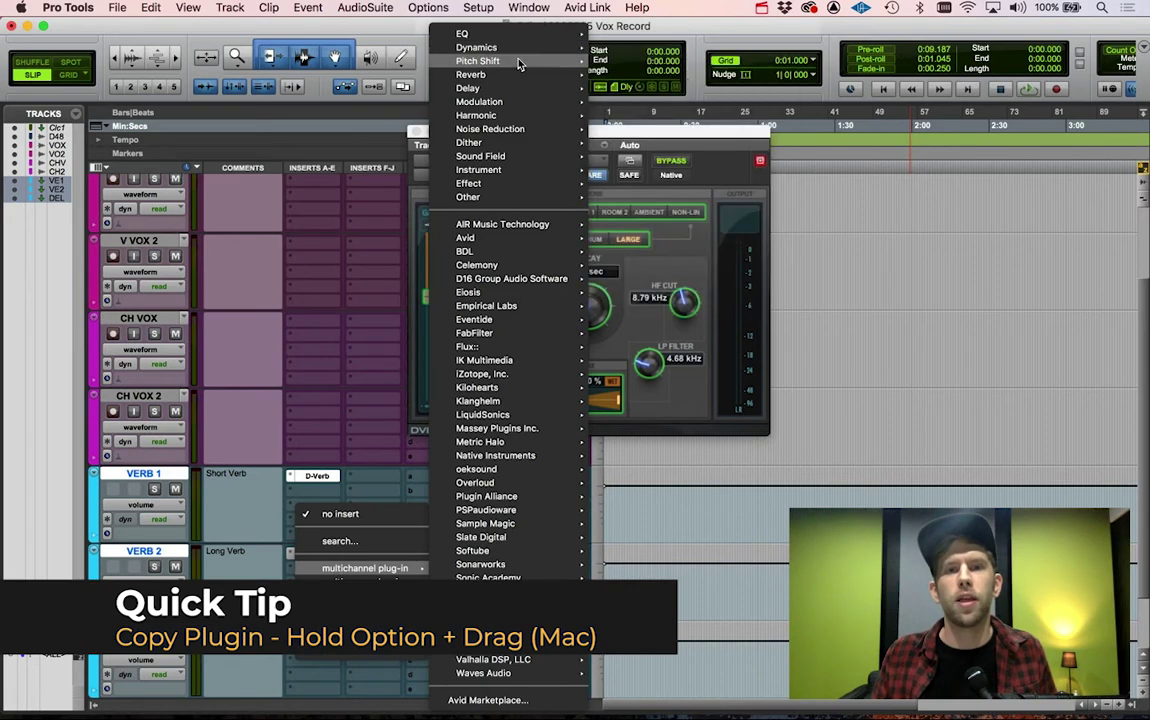
click(223, 549)
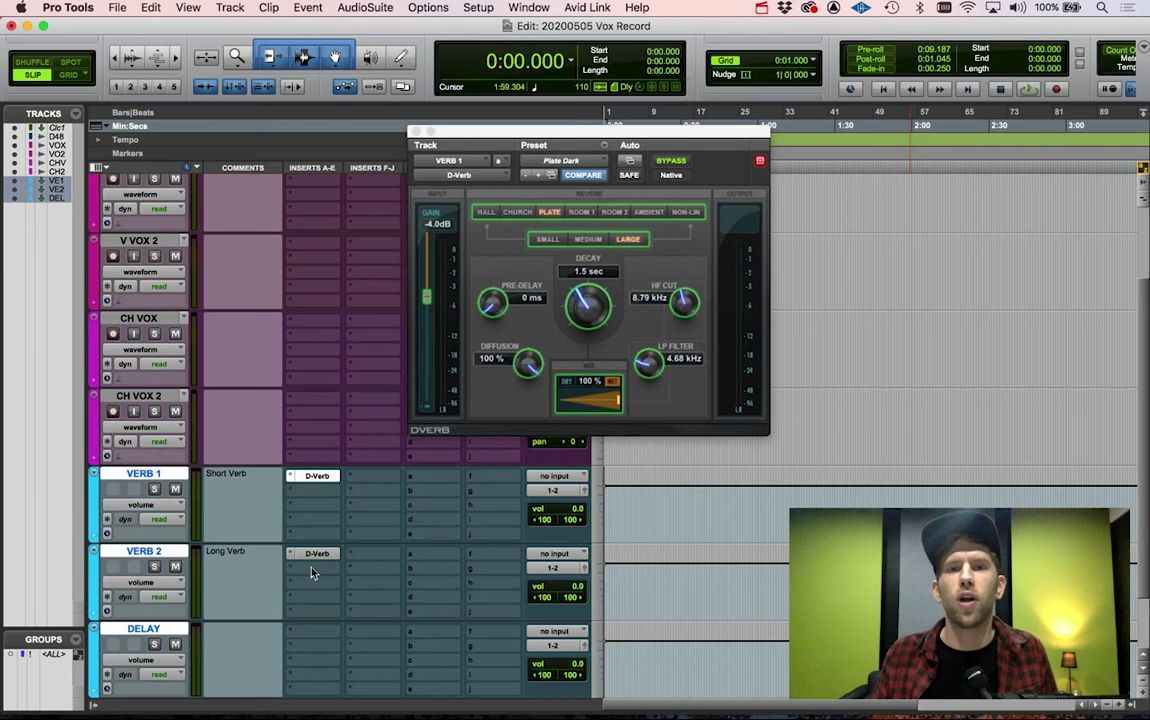
Step: Try adding a second stereo D-Verb to VERB 2's second insert slot by searching the plug-ins for "d"
click(310, 569)
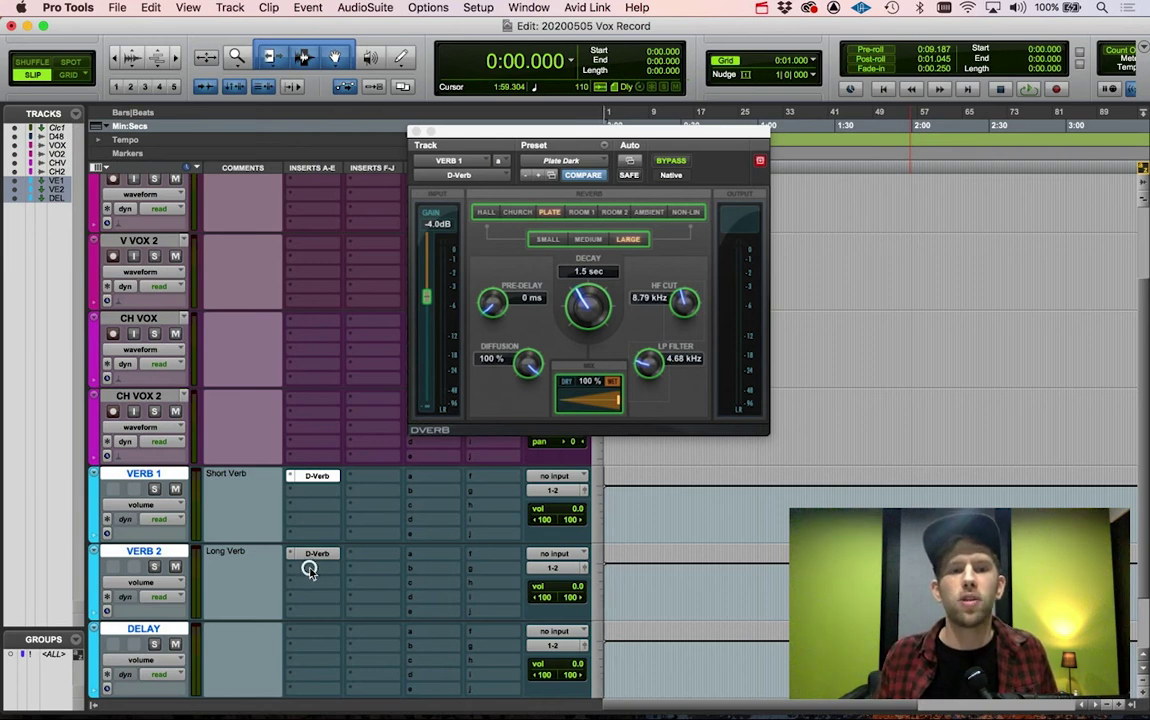
text(d)
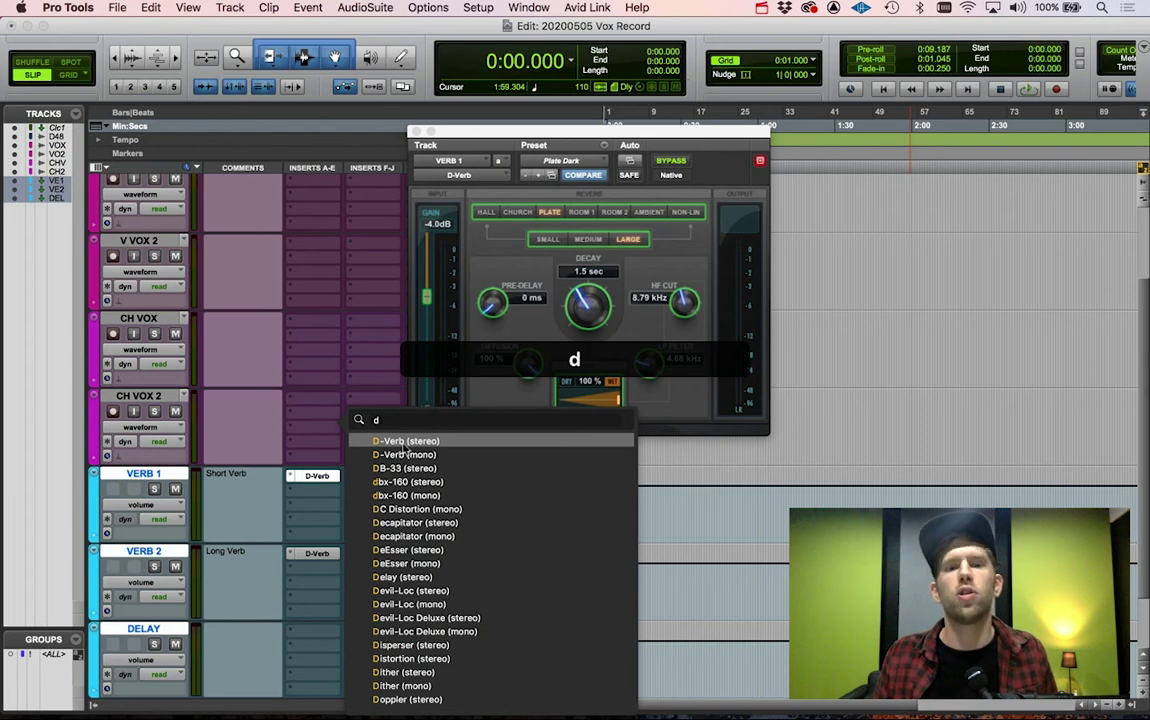
click(404, 441)
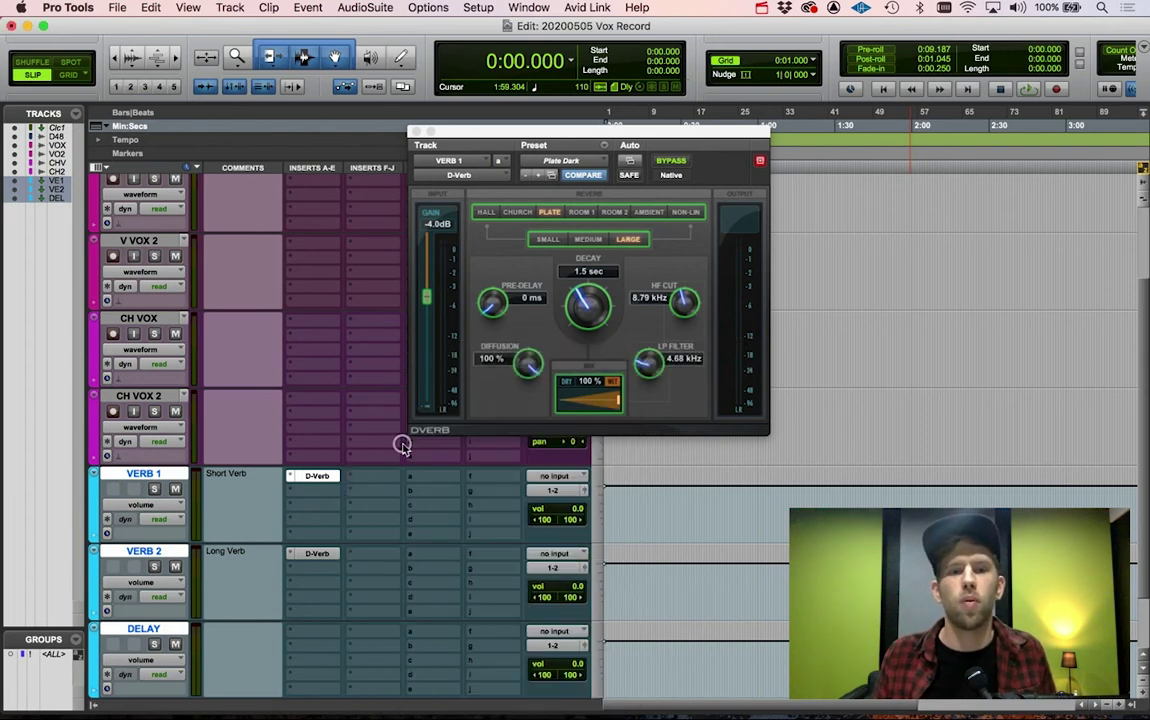
click(320, 490)
click(325, 513)
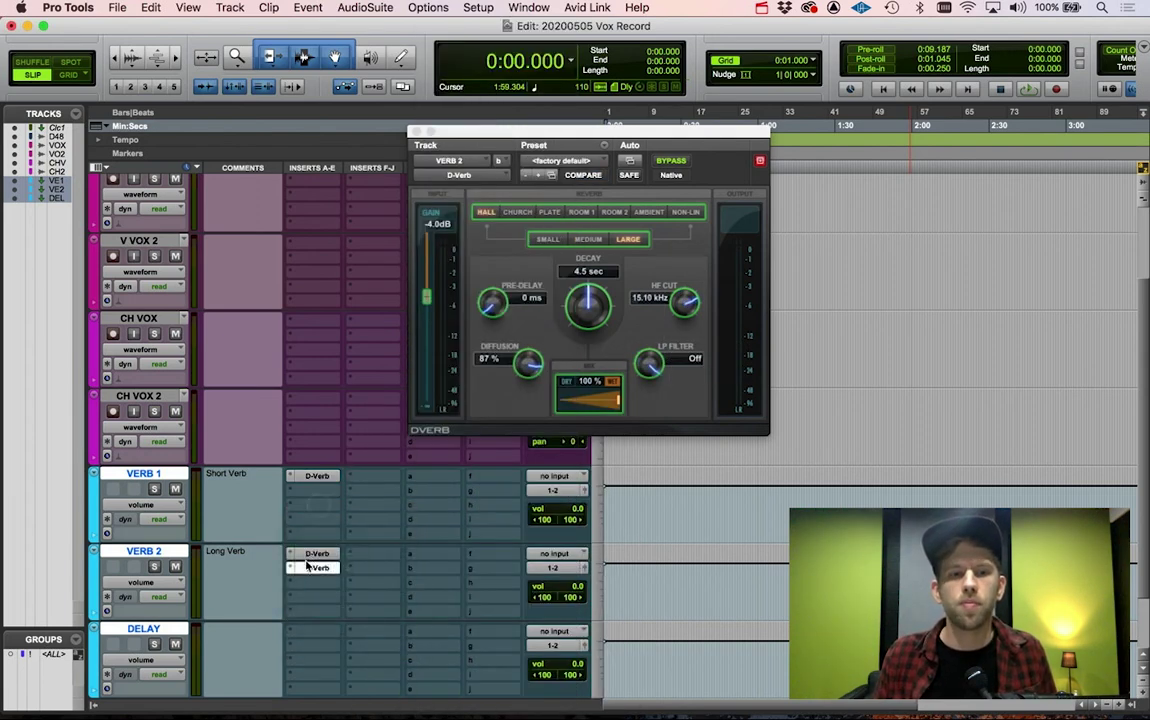
Step: Load the Large Hall Bright preset in VERB 2's first D-Verb and close the plug-in window
click(310, 553)
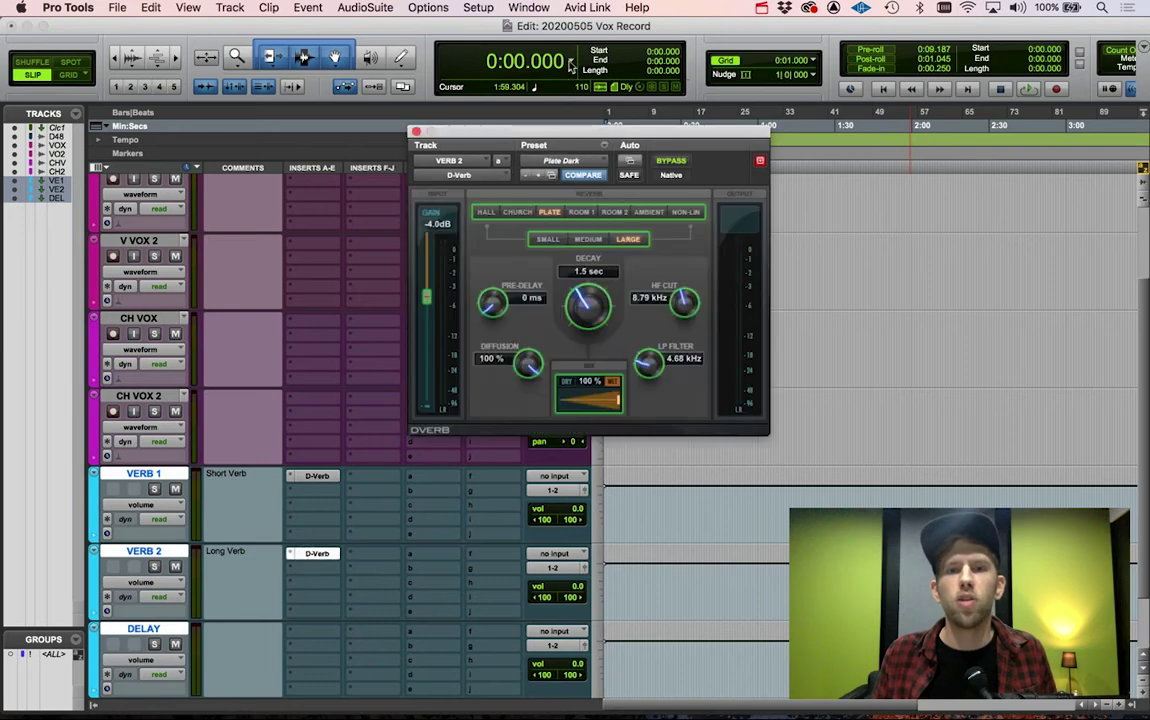
click(561, 160)
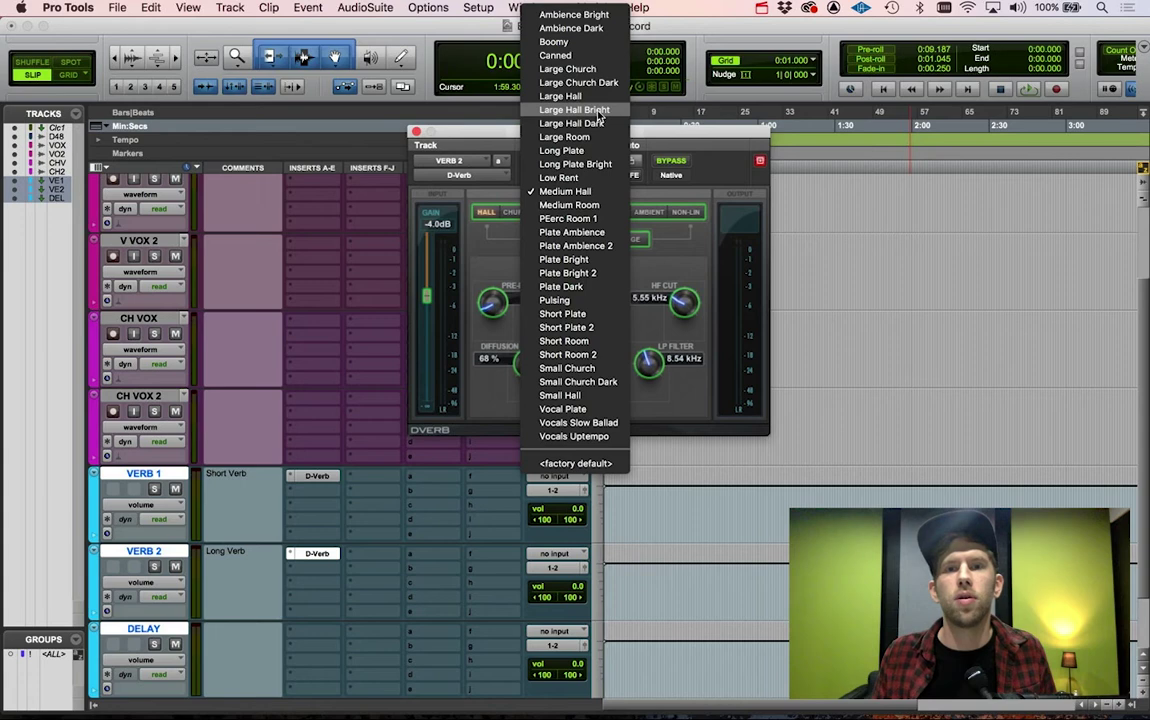
click(596, 110)
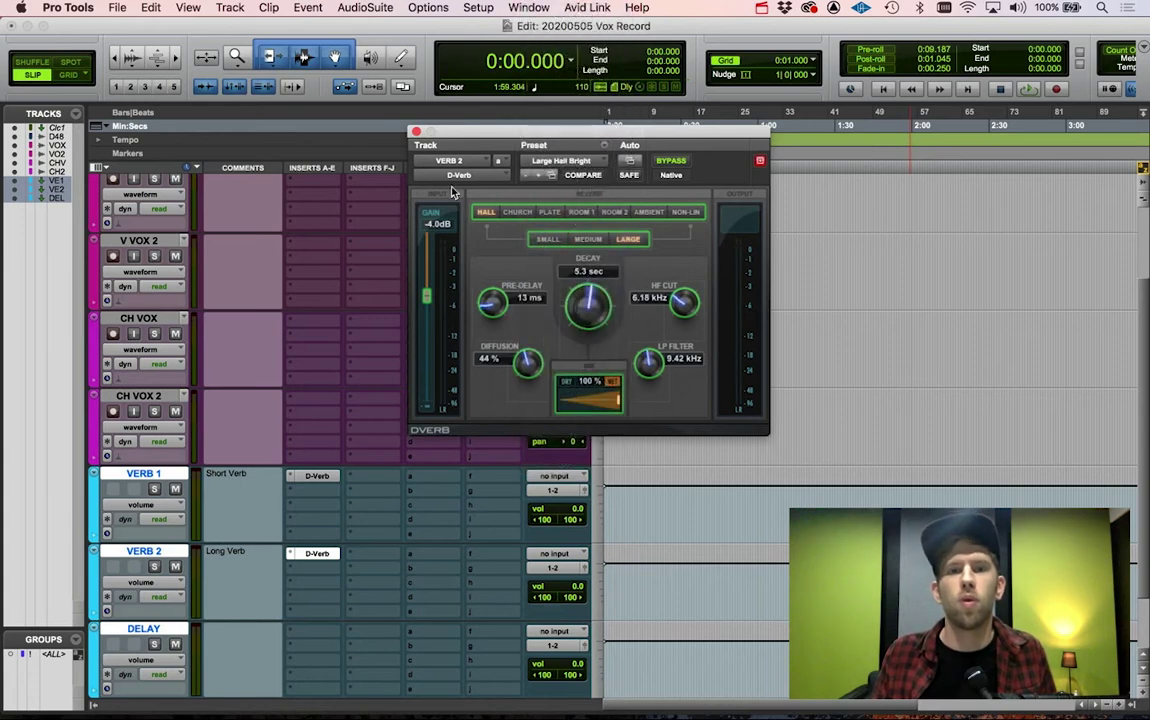
click(416, 131)
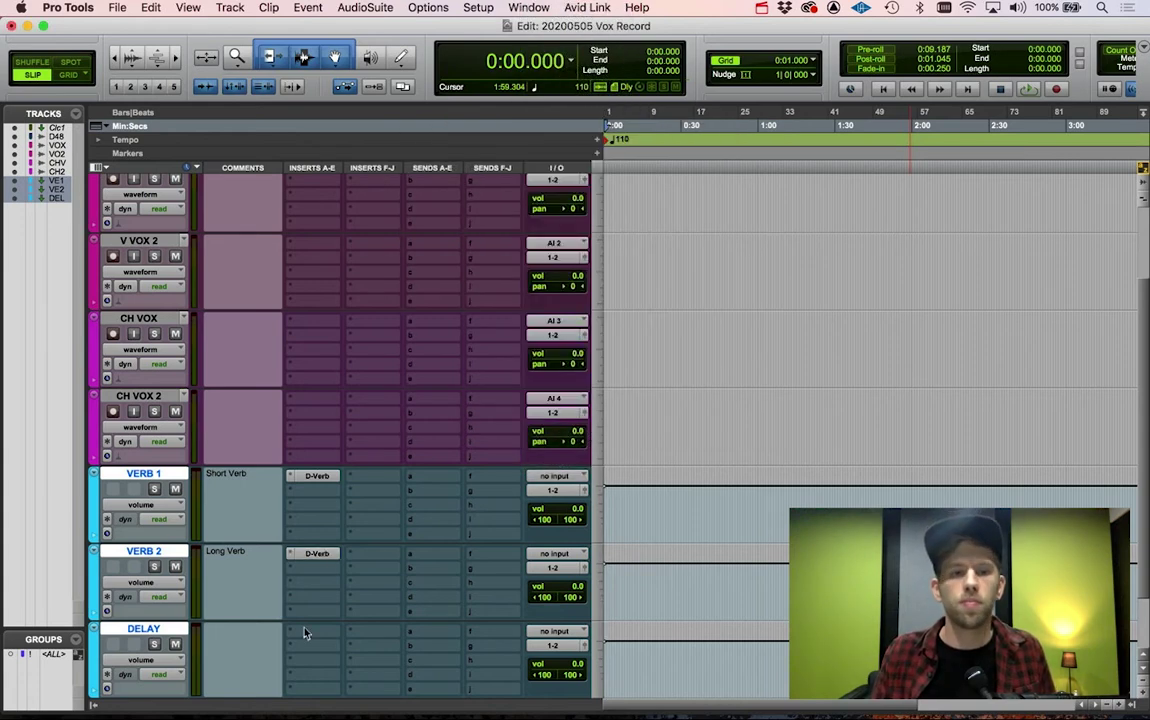
Step: Select only the DELAY track and insert the stereo Mod Delay III plug-in in its first insert slot
click(155, 630)
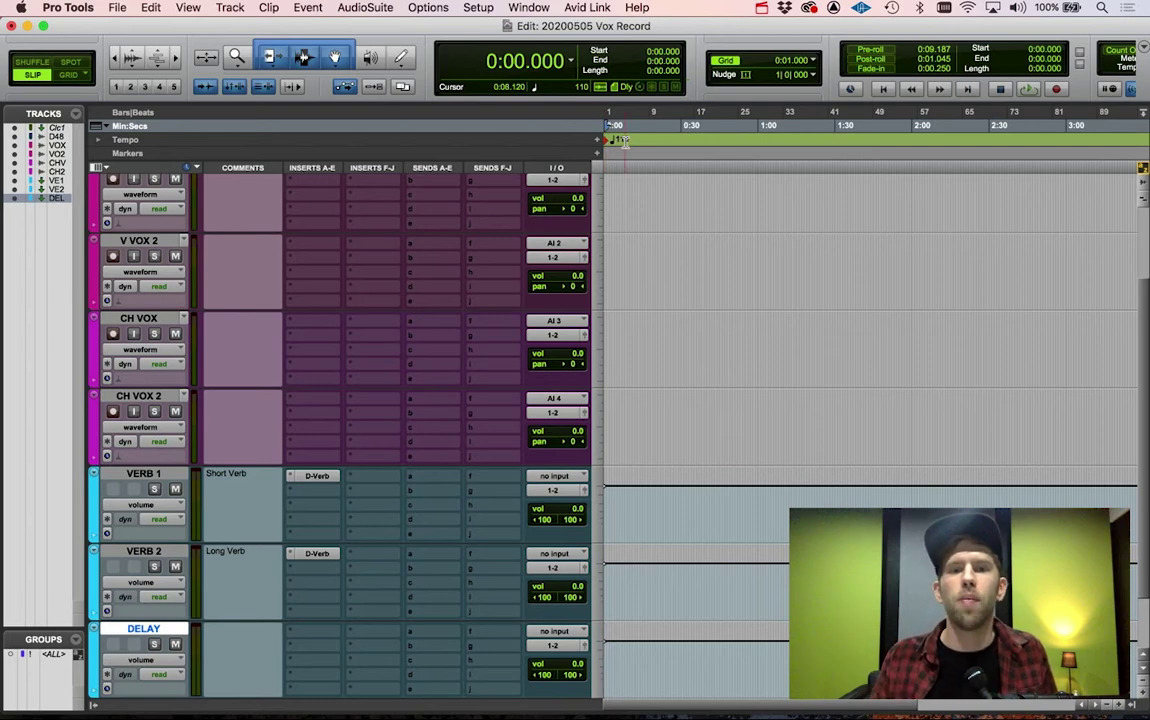
click(316, 636)
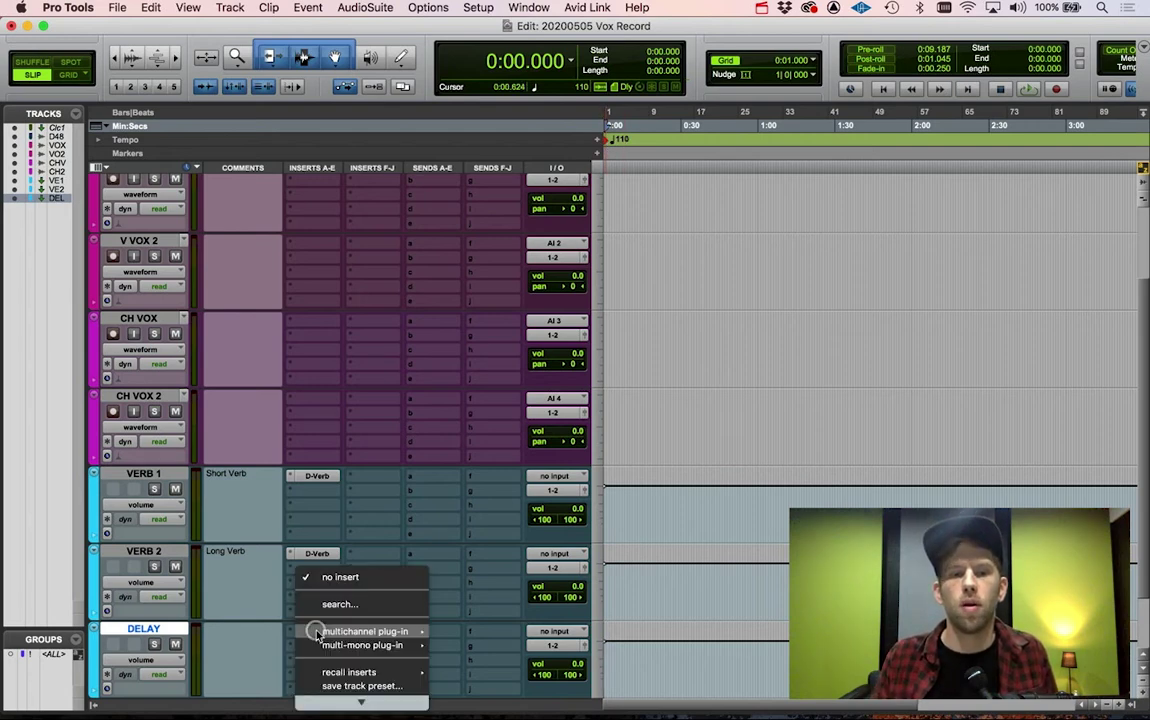
mouse_move(365, 631)
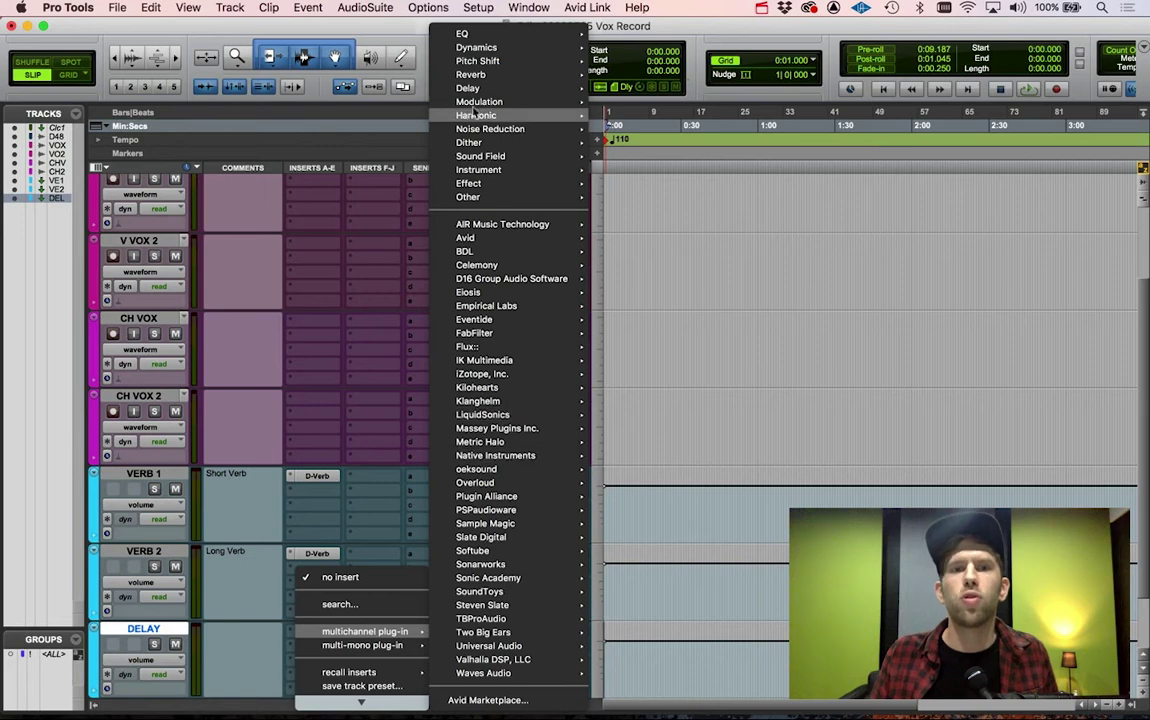
mouse_move(500, 88)
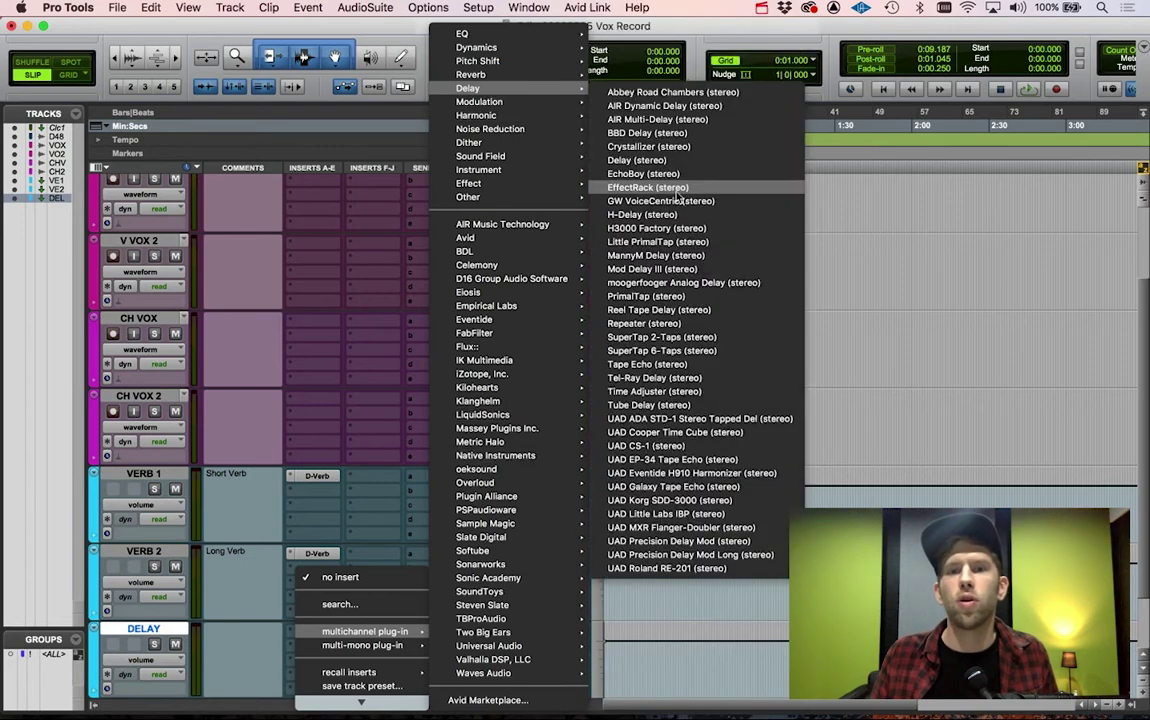
click(672, 269)
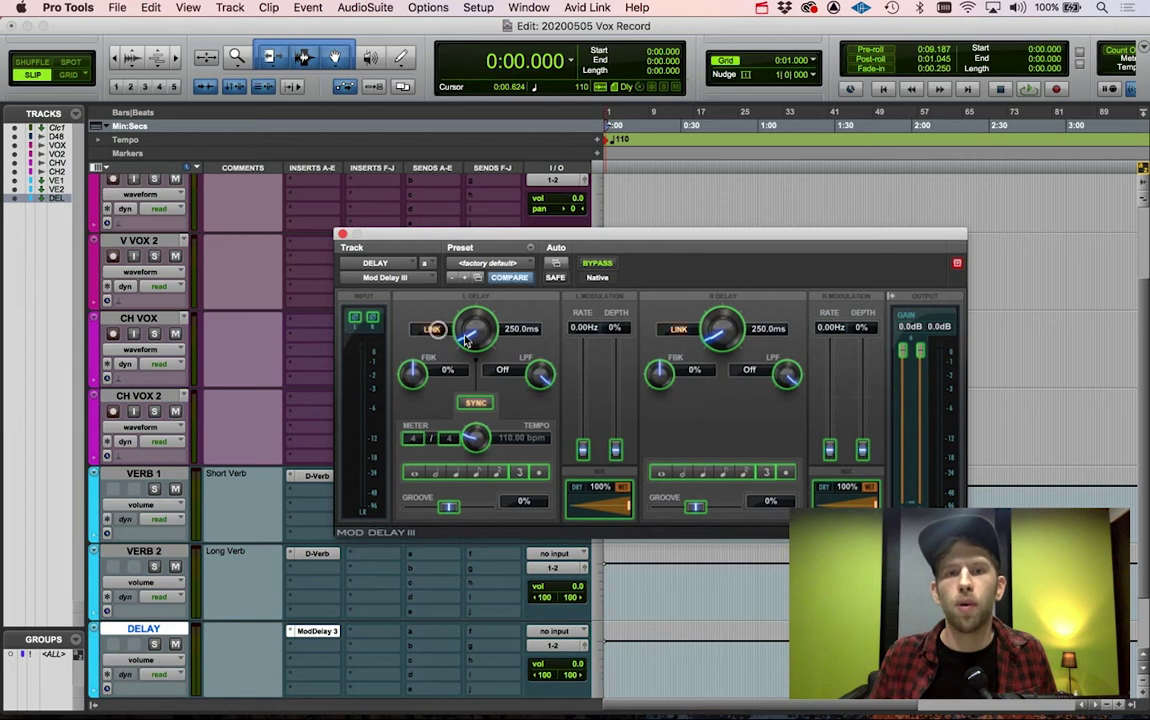
Step: Set the DELAY track's linked Mod Delay III channels to 70 ms delay and 32% feedback and close the plug-in window
click(431, 329)
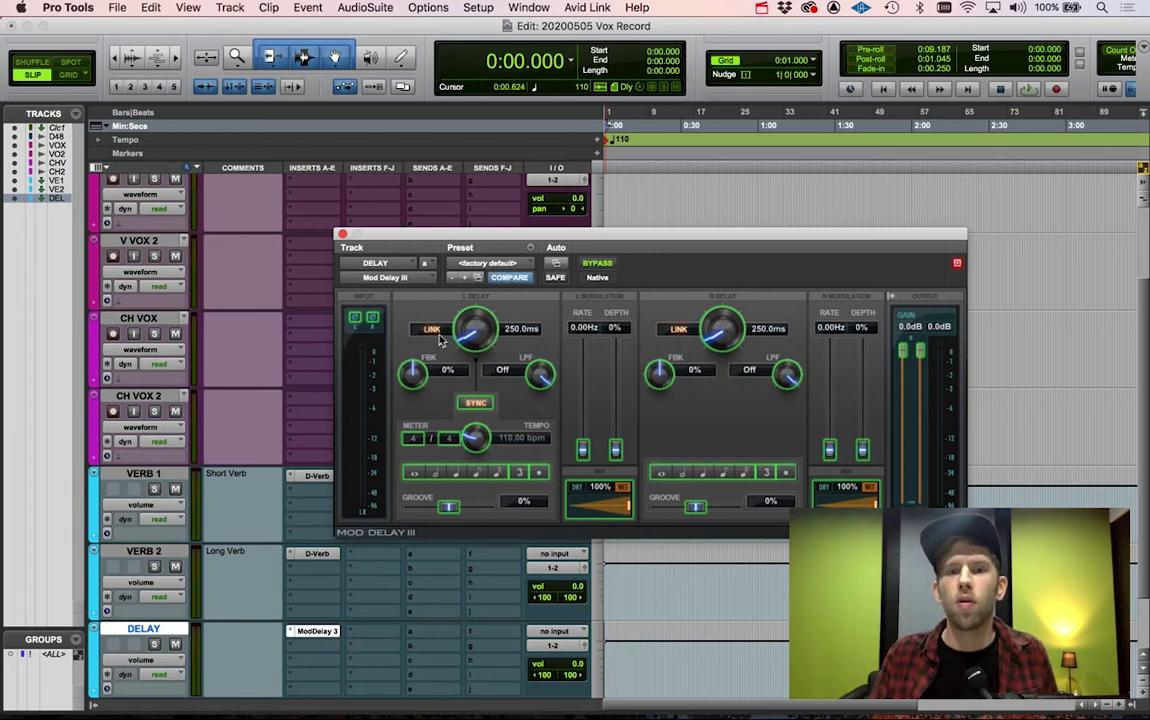
mouse_move(476, 352)
mouse_down()
mouse_move(465, 326)
mouse_move(470, 334)
mouse_up()
click(510, 329)
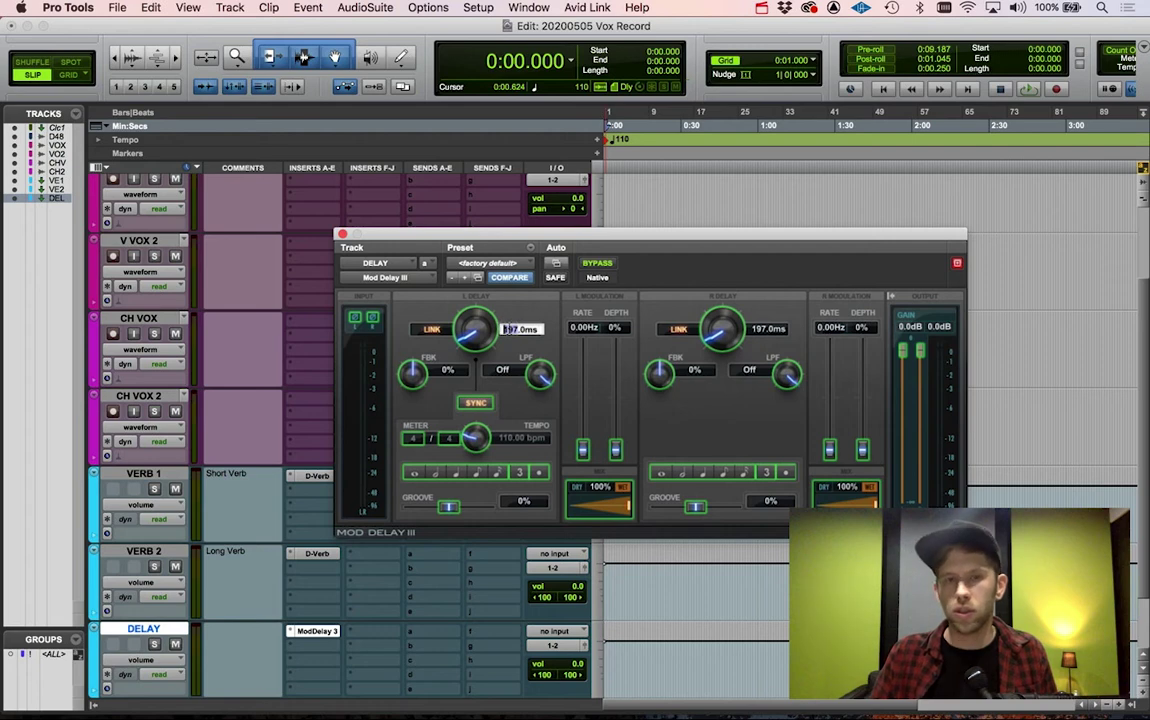
text(70)
key(Return)
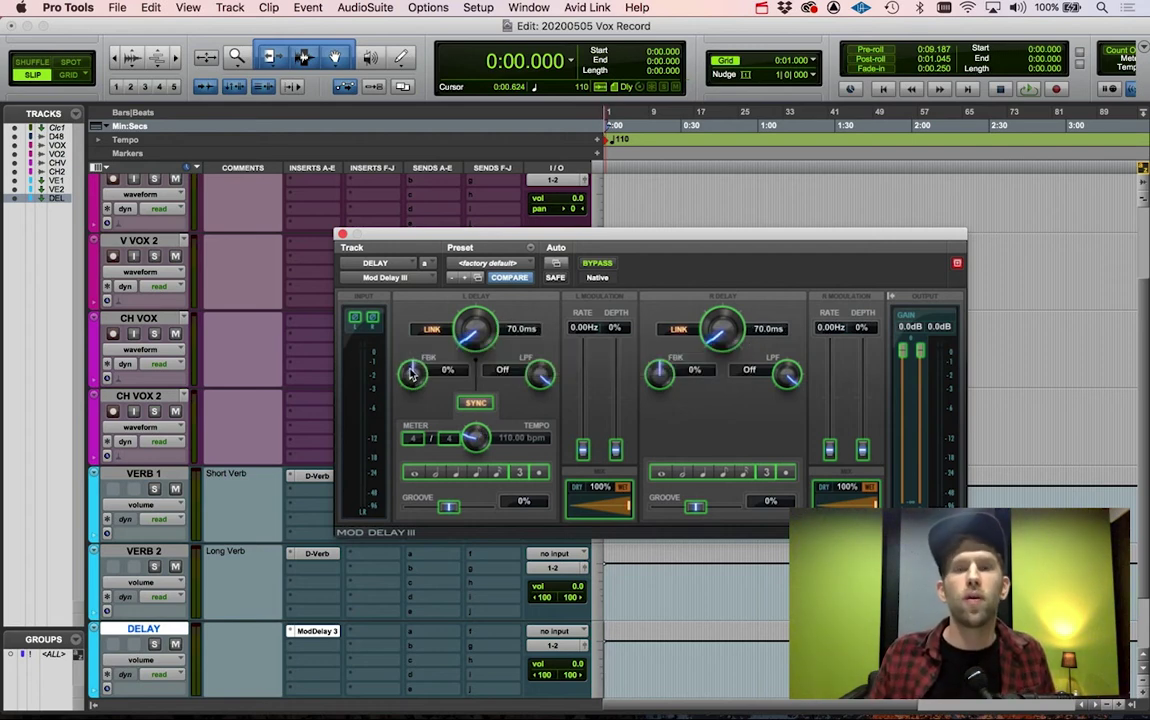
drag(412, 380, 416, 368)
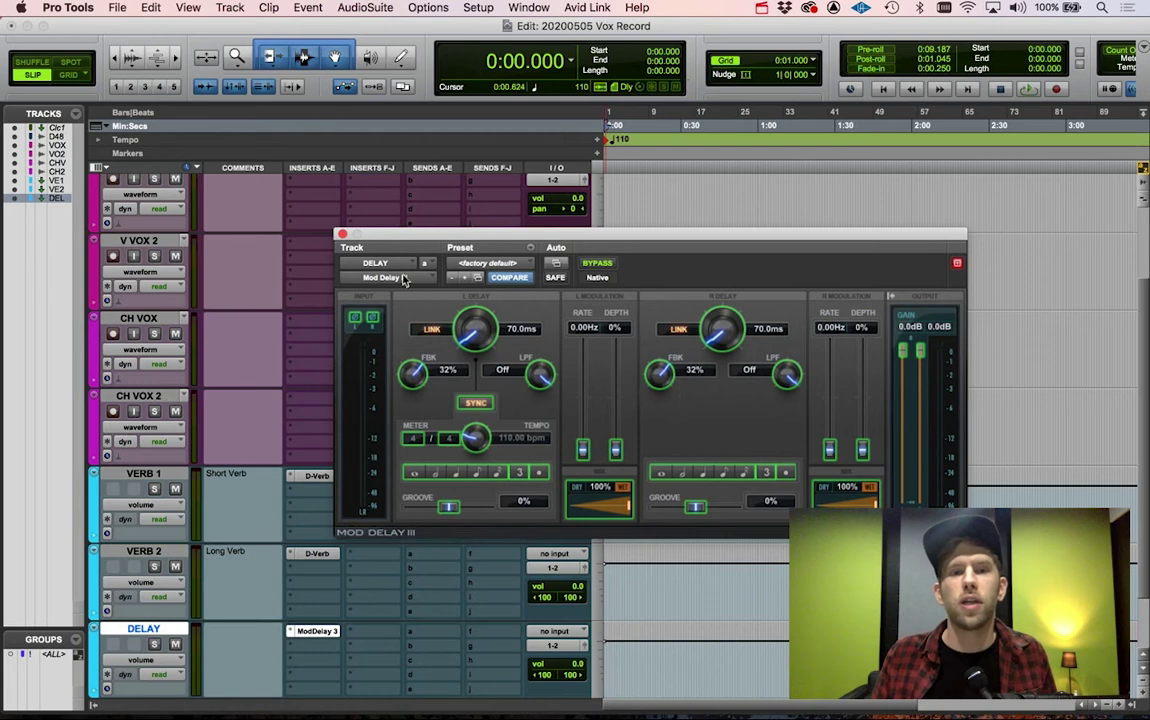
click(342, 235)
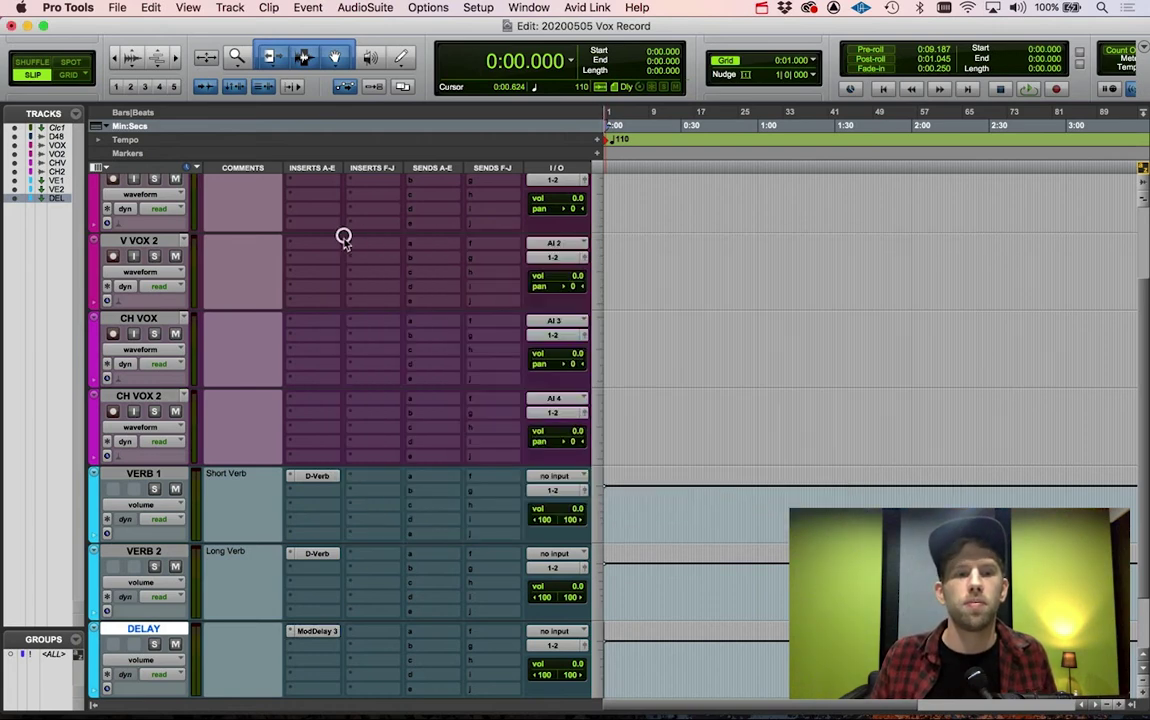
Step: Set the input of the VERB 1 track to stereo Bus 1-2 and rename that bus VERB 1
scroll(362, 477, up, 1)
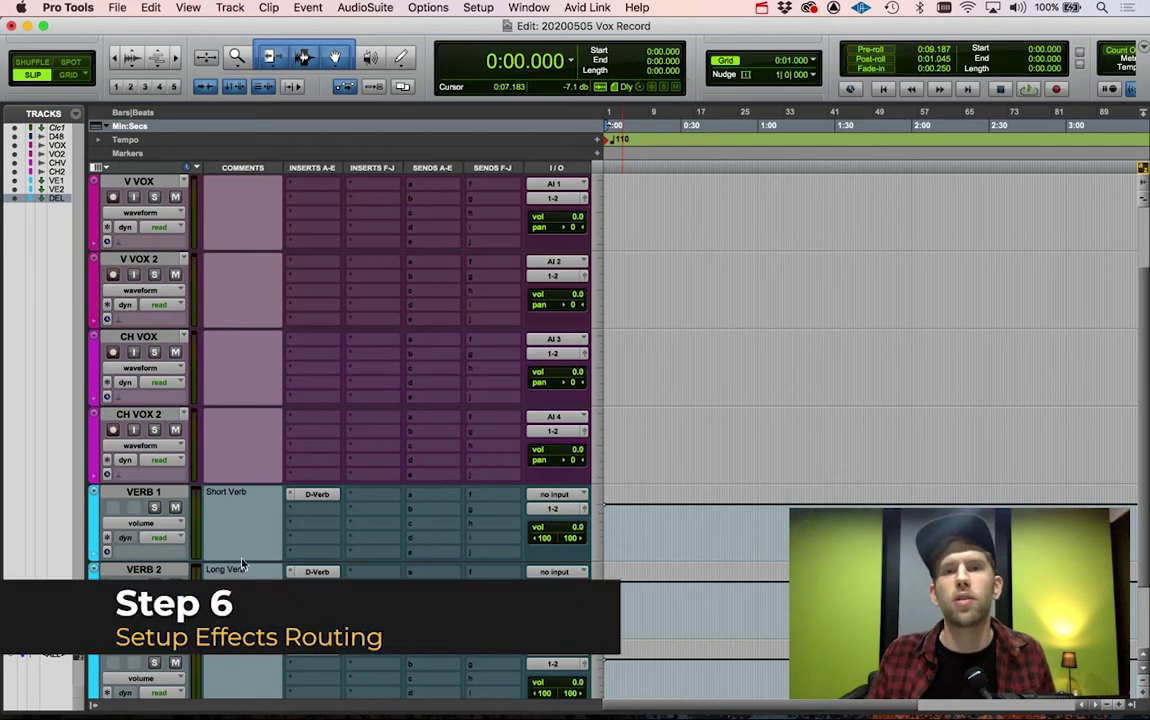
click(545, 497)
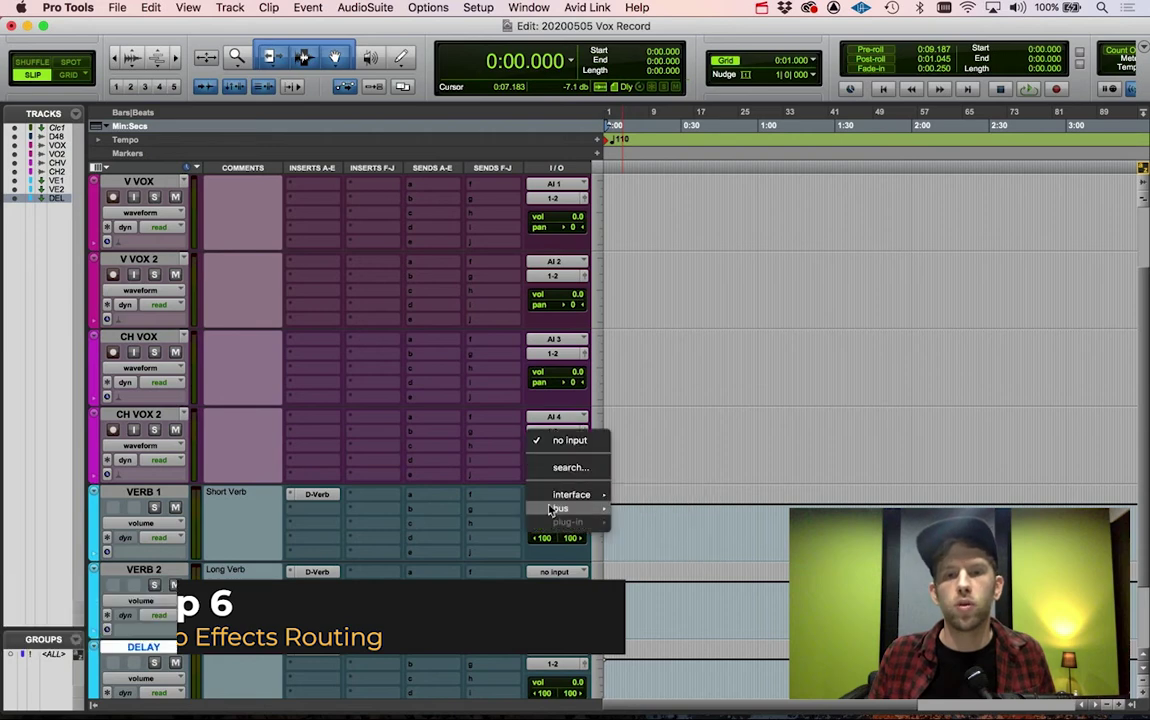
mouse_move(560, 508)
click(627, 512)
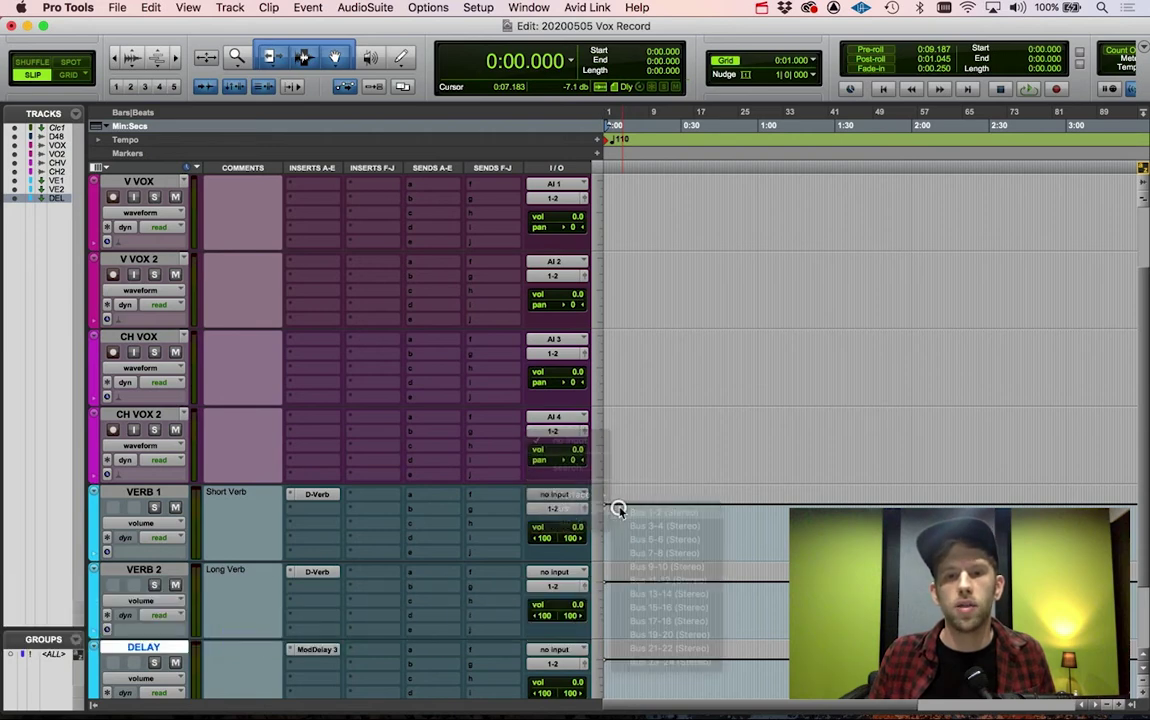
right_click(563, 493)
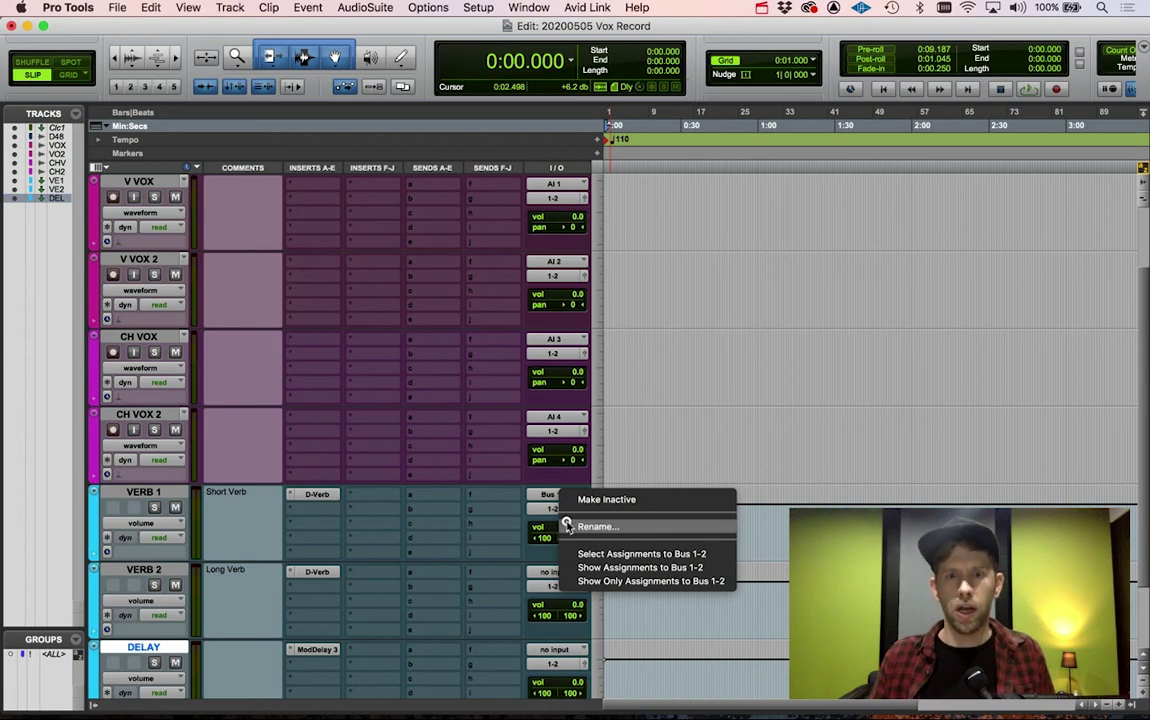
click(567, 526)
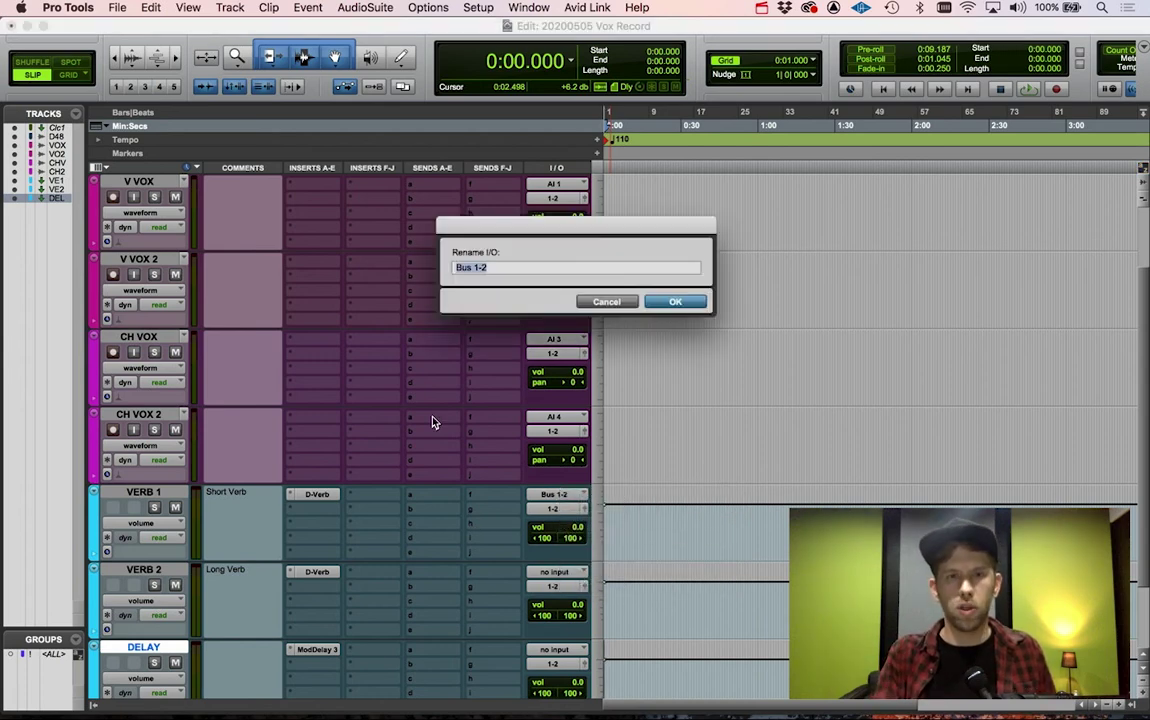
text(VEB_1)
key(BackSpace)
key(BackSpace)
text(R)
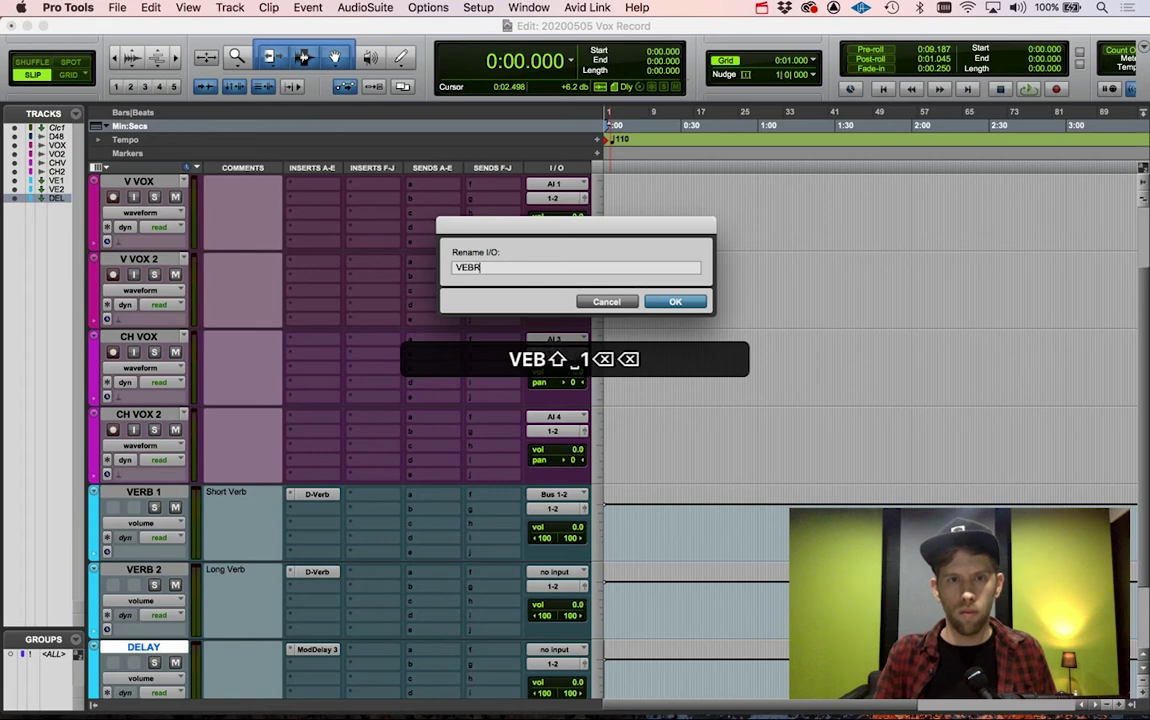
key(BackSpace)
key(BackSpace)
text(RB 1)
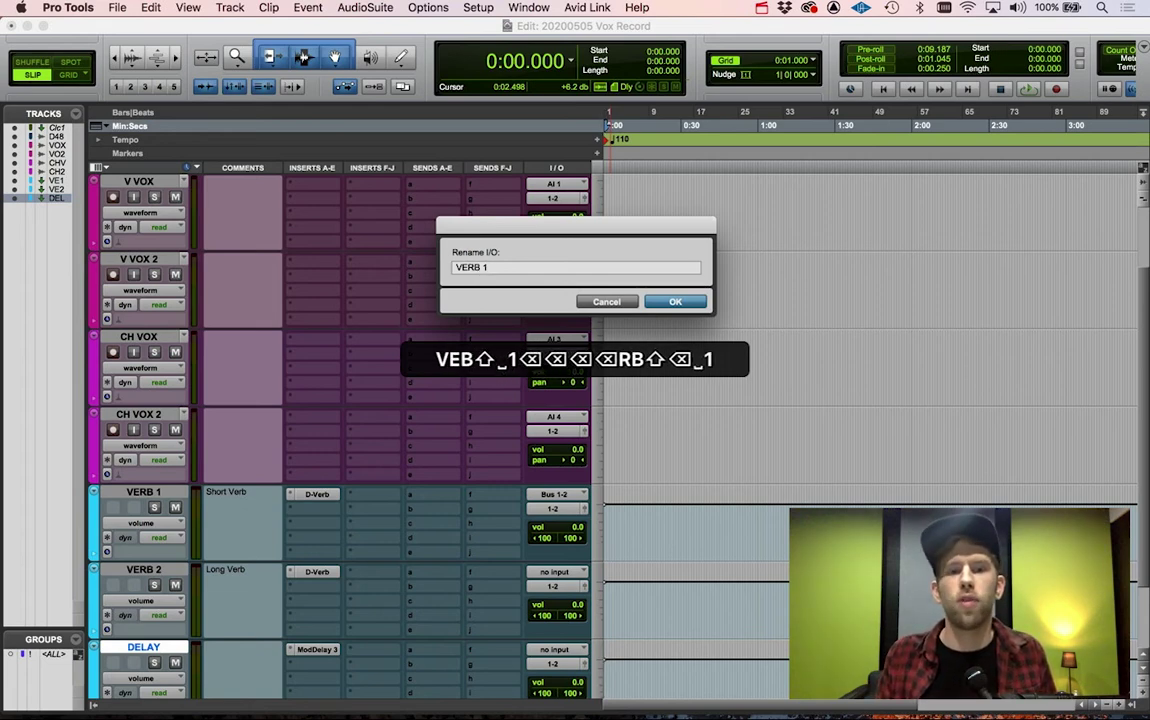
key(Return)
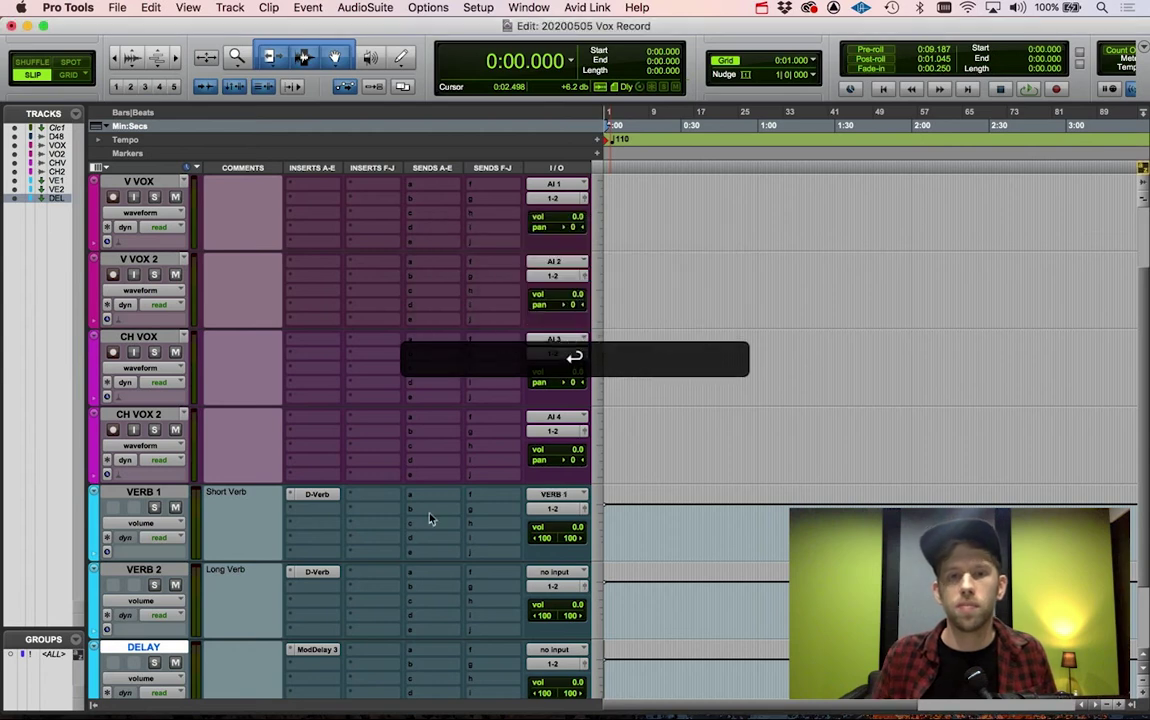
Step: Set the input of the VERB 2 track to stereo Bus 3-4 and rename that bus VERB 2
click(563, 576)
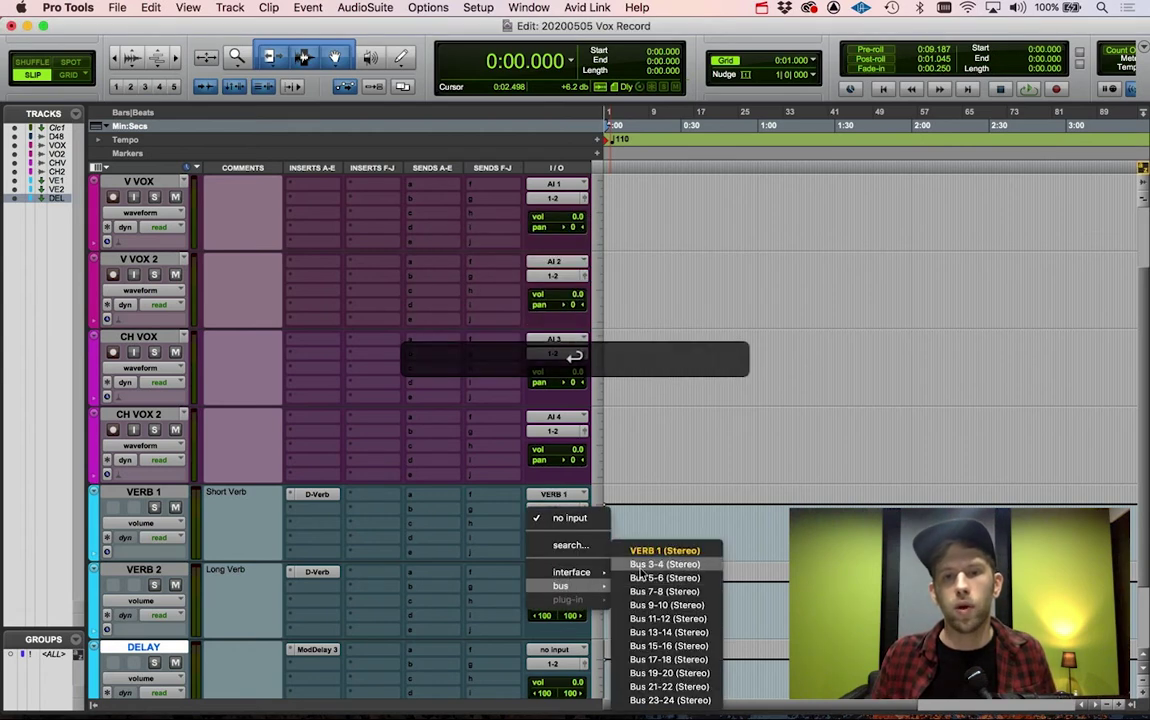
click(650, 566)
right_click(540, 575)
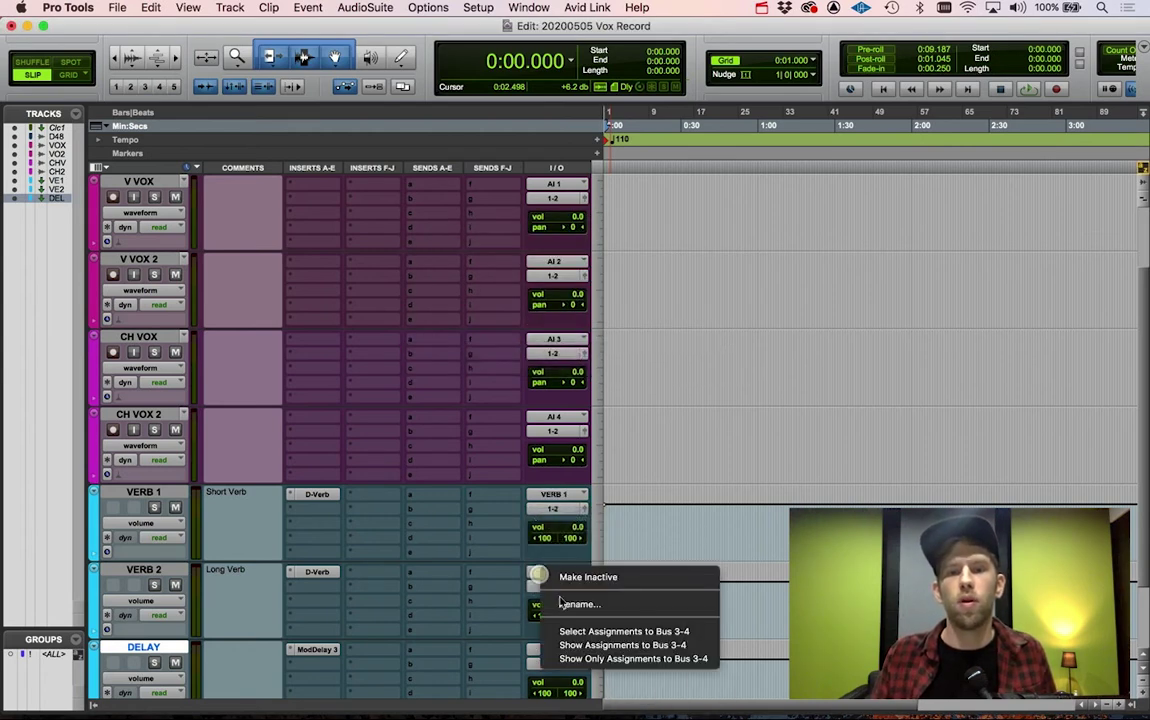
click(563, 607)
text(VERB 2)
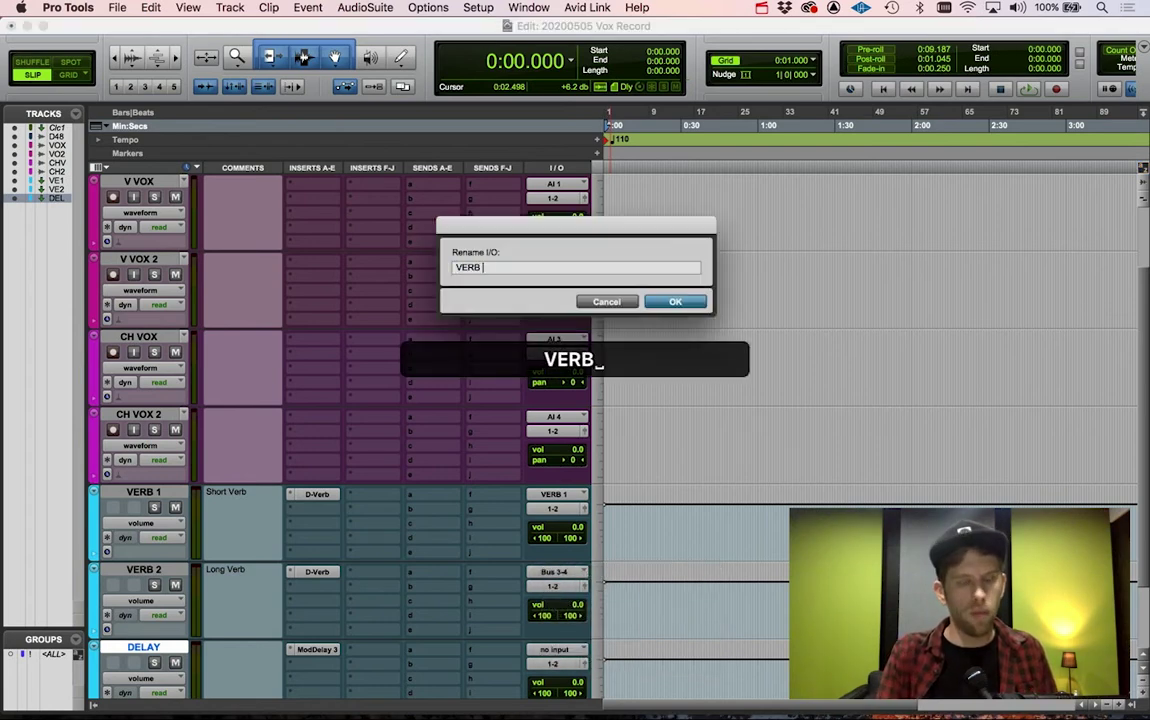
key(Return)
Step: Set the input of the DELAY track to stereo Bus 5-6 and rename that bus DELAY
click(554, 649)
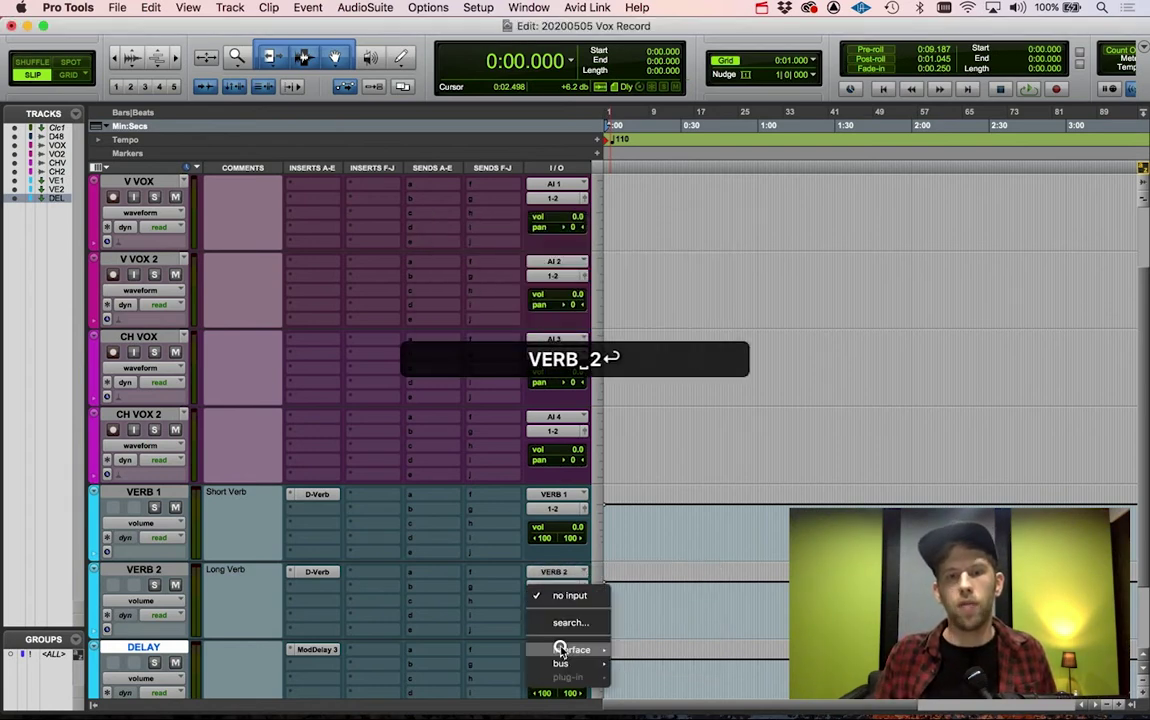
click(556, 648)
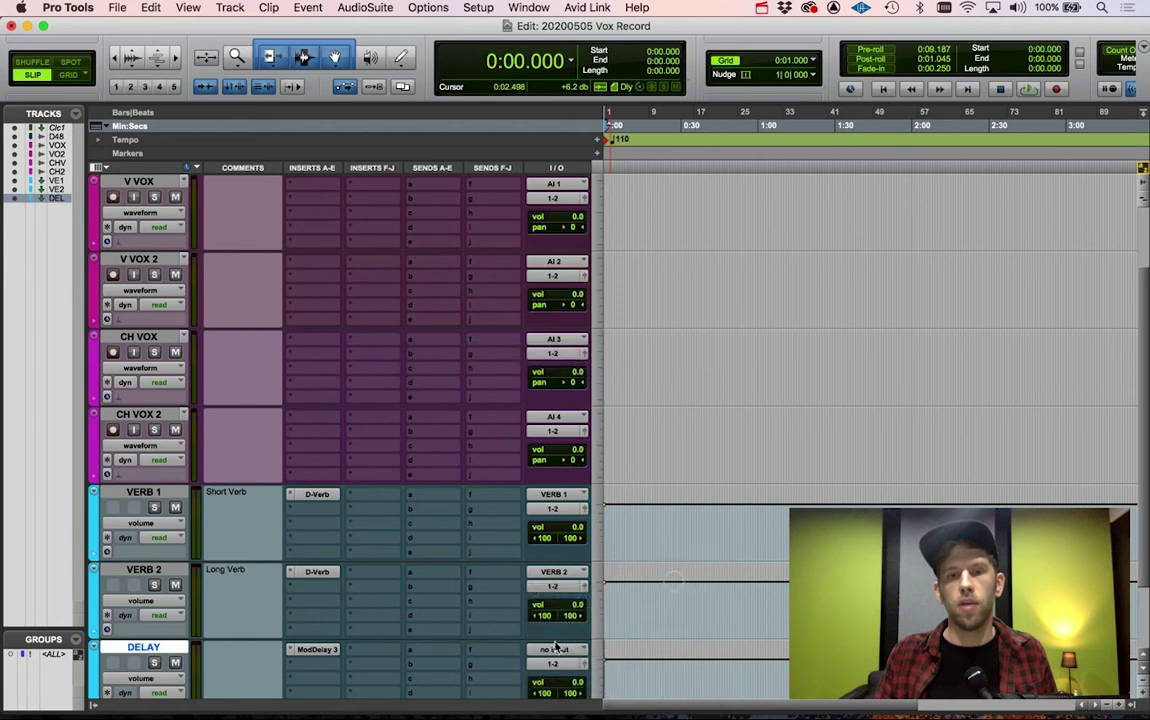
right_click(556, 651)
click(580, 575)
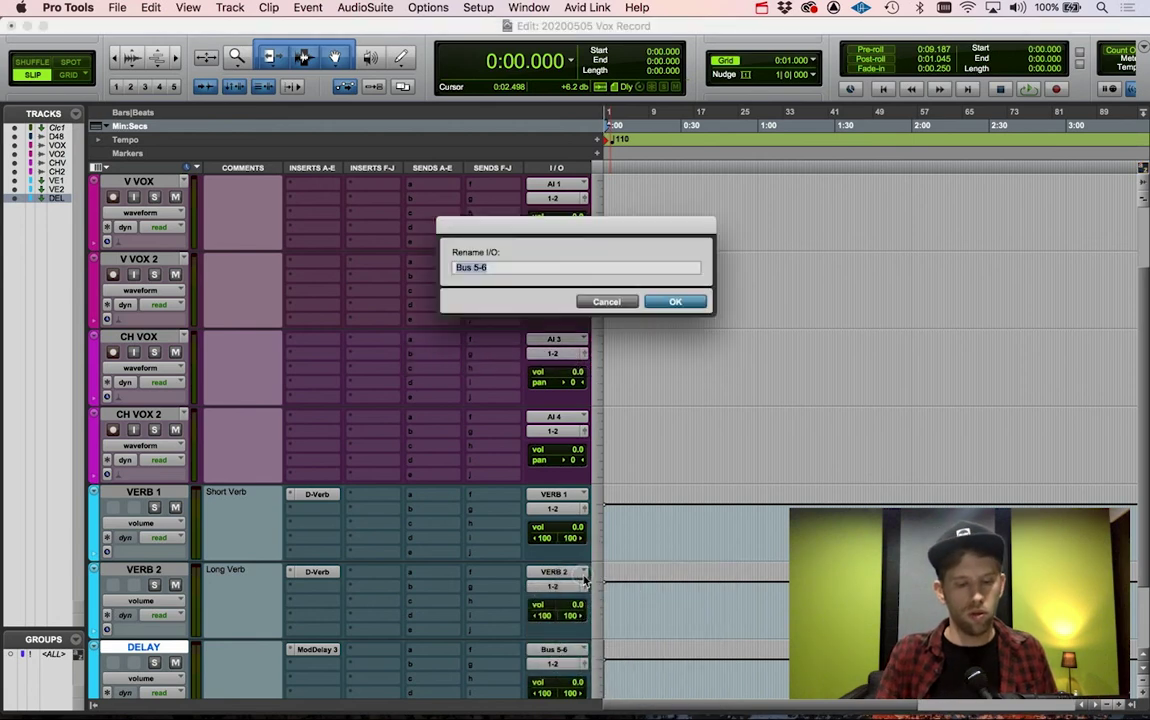
text(DELAY)
key(Return)
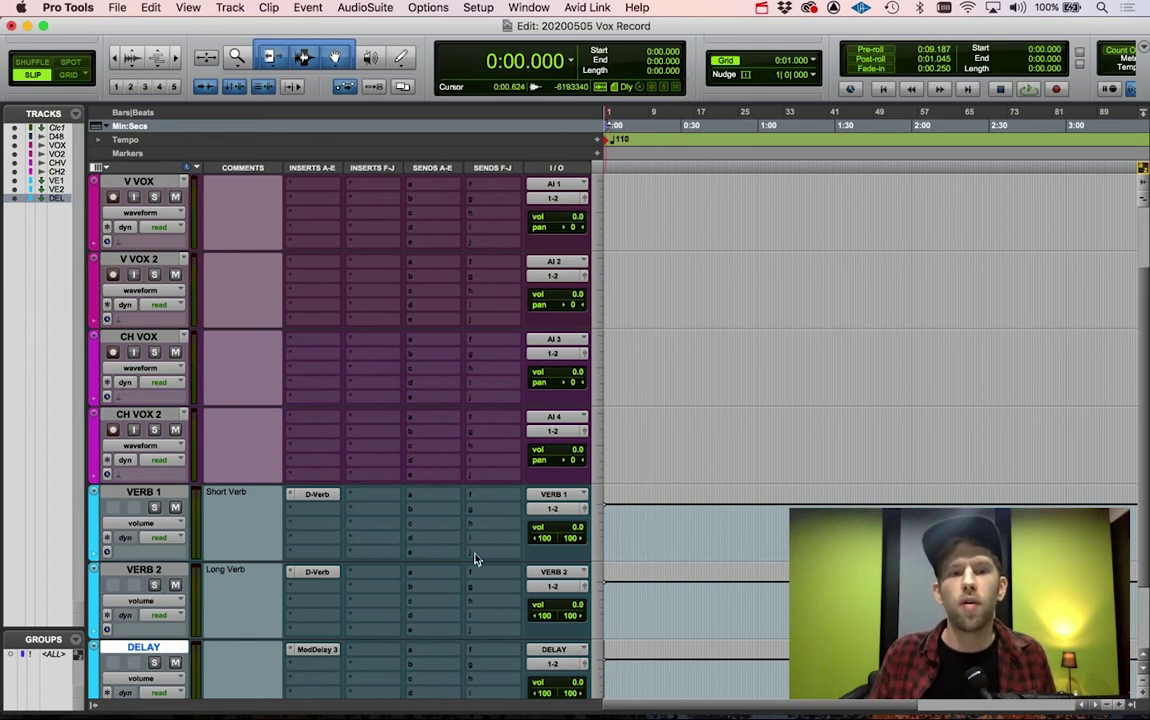
Step: Assign V VOX's sends a, b and c to the stereo VERB 1, VERB 2 and DELAY buses
click(417, 185)
mouse_move(452, 198)
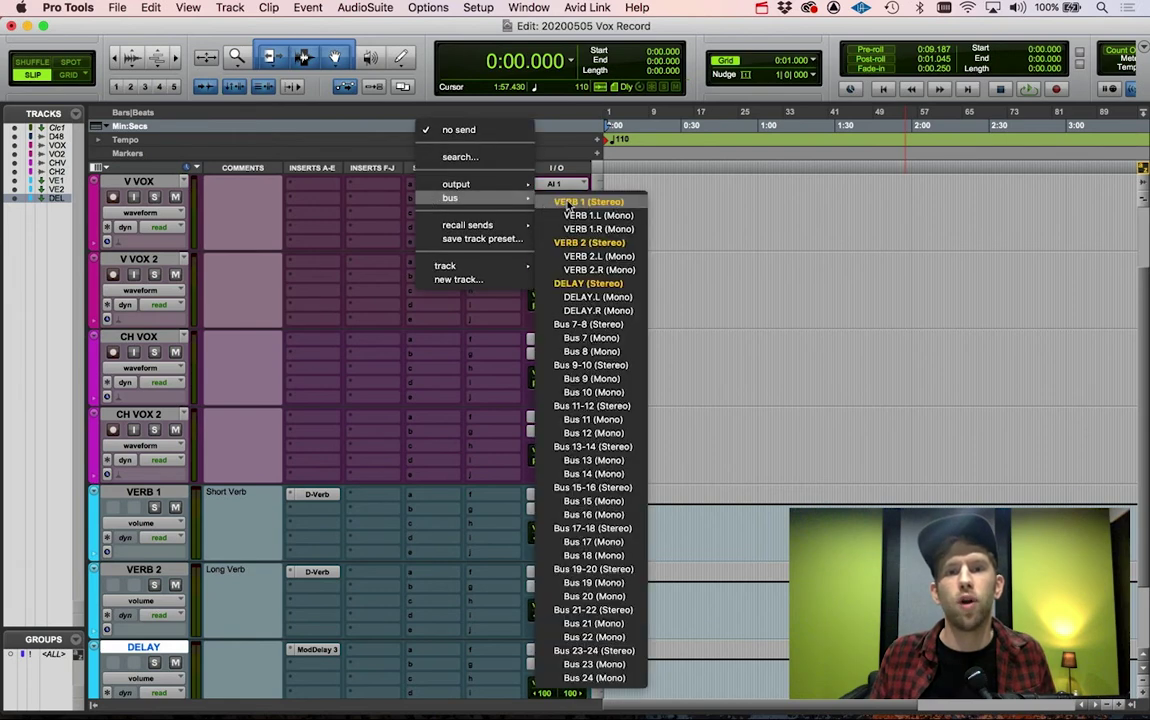
click(565, 198)
click(424, 199)
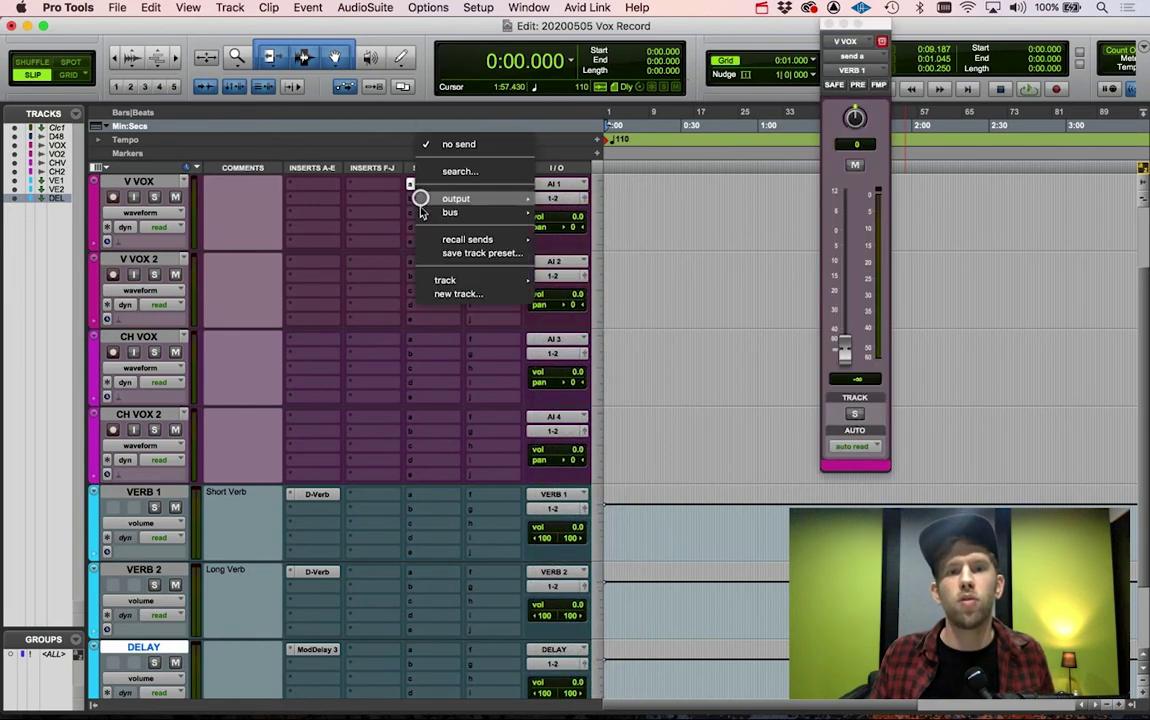
key(Escape)
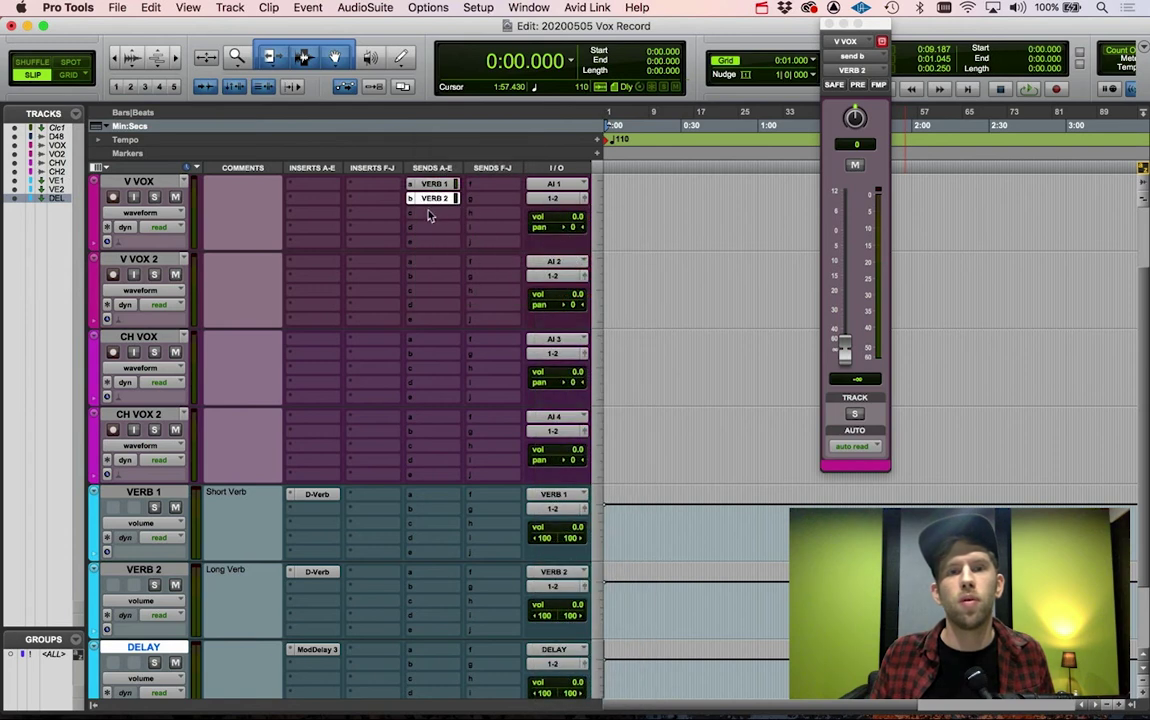
click(430, 213)
click(585, 300)
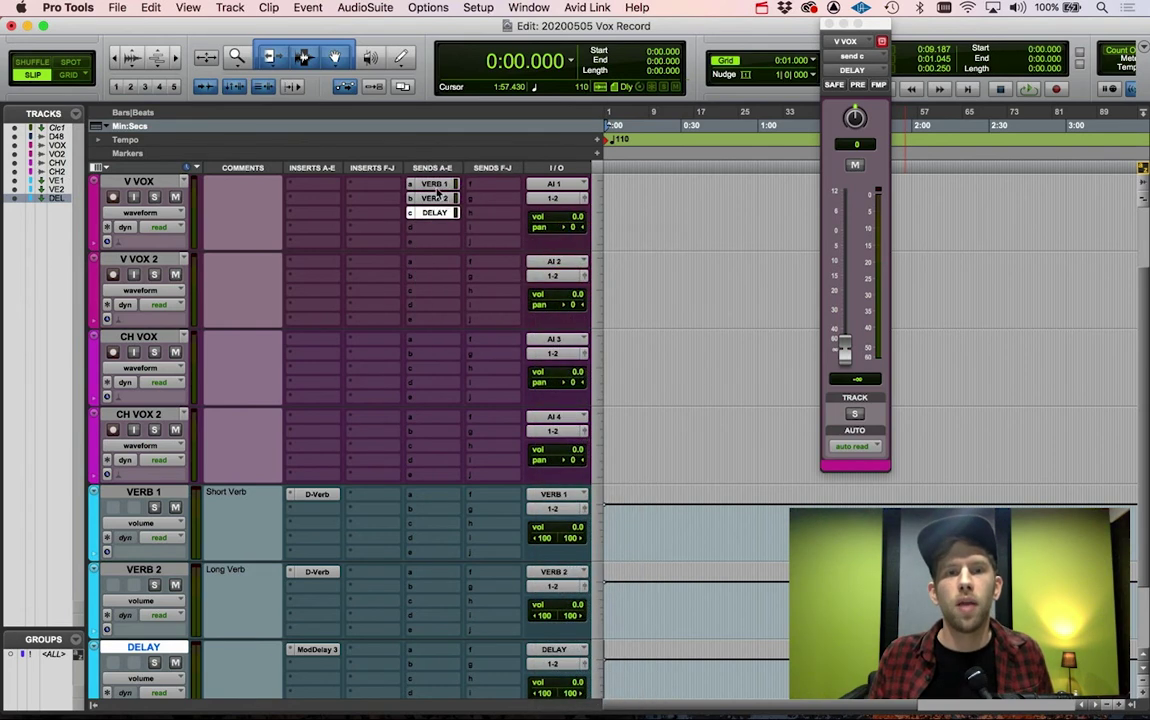
Step: Copy the VERB 1, VERB 2 and DELAY sends from V VOX to the same slots on V VOX 2, CH VOX and CH VOX 2
drag(432, 185, 431, 264)
drag(432, 202, 434, 275)
drag(435, 222, 430, 291)
drag(430, 291, 367, 355)
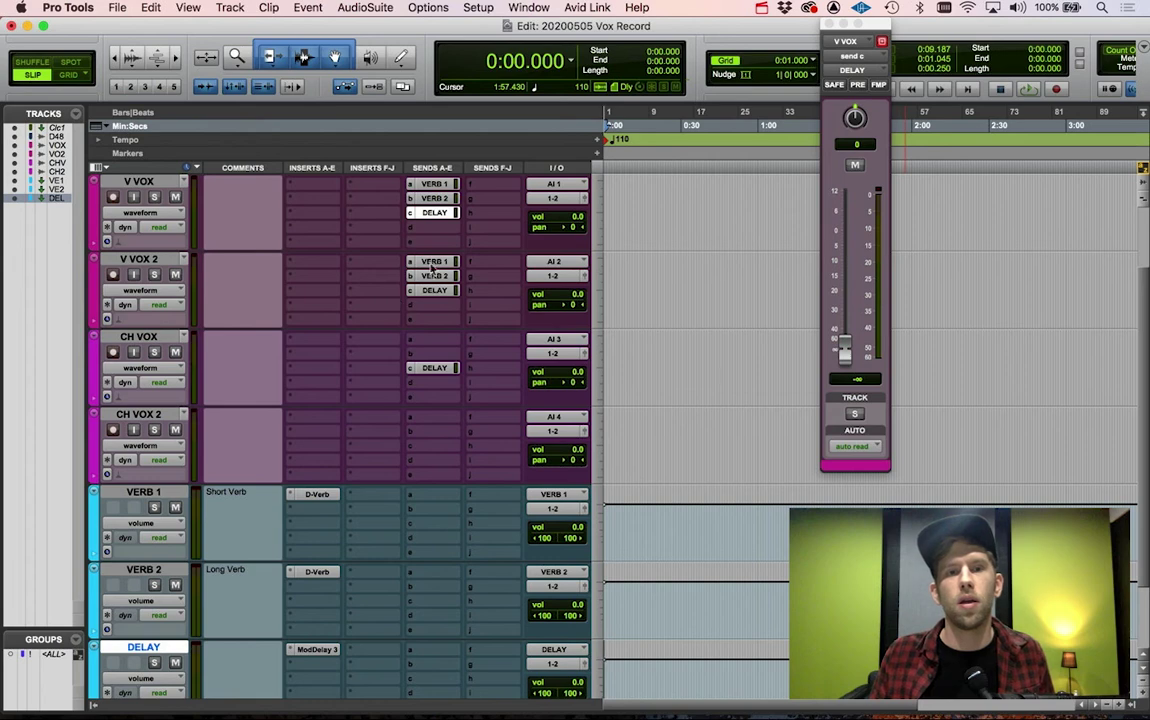
drag(434, 275, 433, 355)
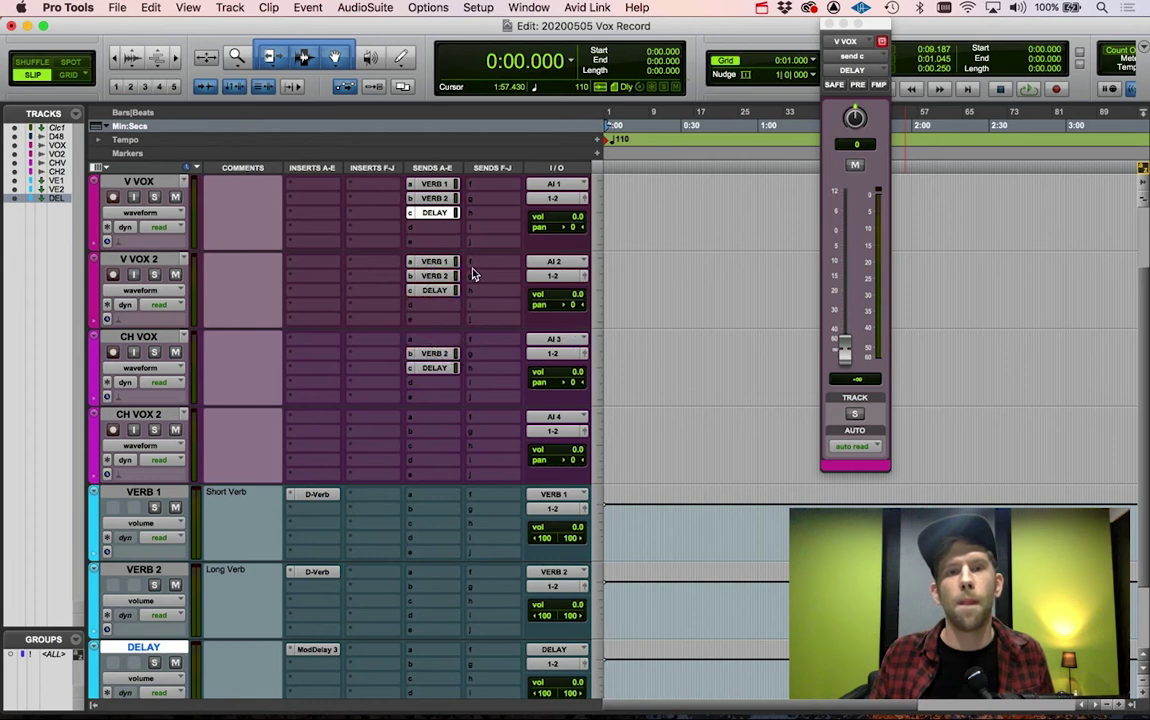
drag(434, 261, 443, 428)
drag(434, 353, 444, 431)
drag(440, 373, 440, 444)
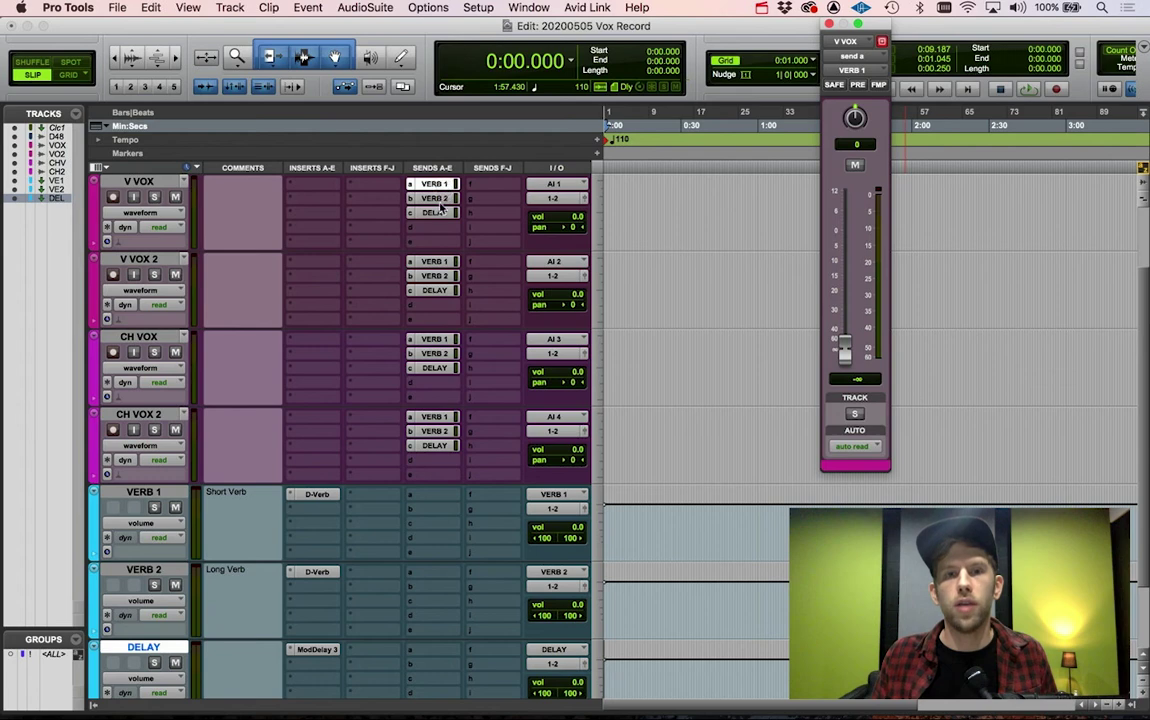
Step: Switch to the Mix window and expand sends a, b and c to show their level and pan controls on the vocal tracks
click(434, 199)
click(434, 213)
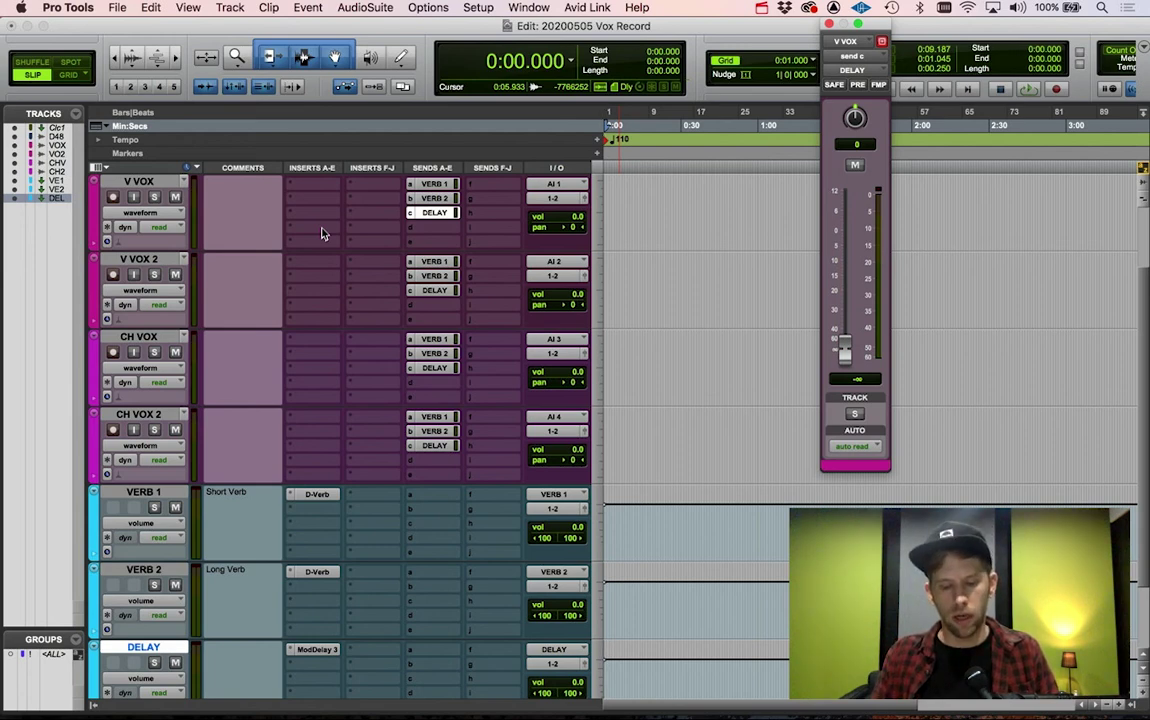
key(super+equal)
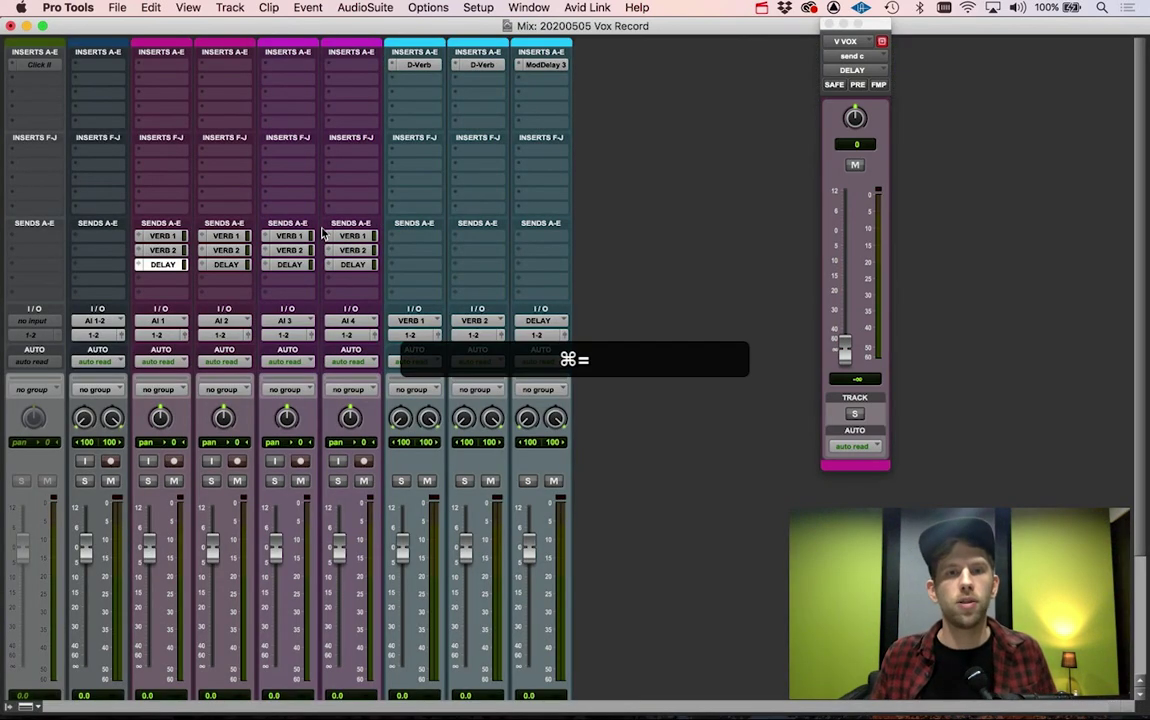
click(139, 238)
click(139, 312)
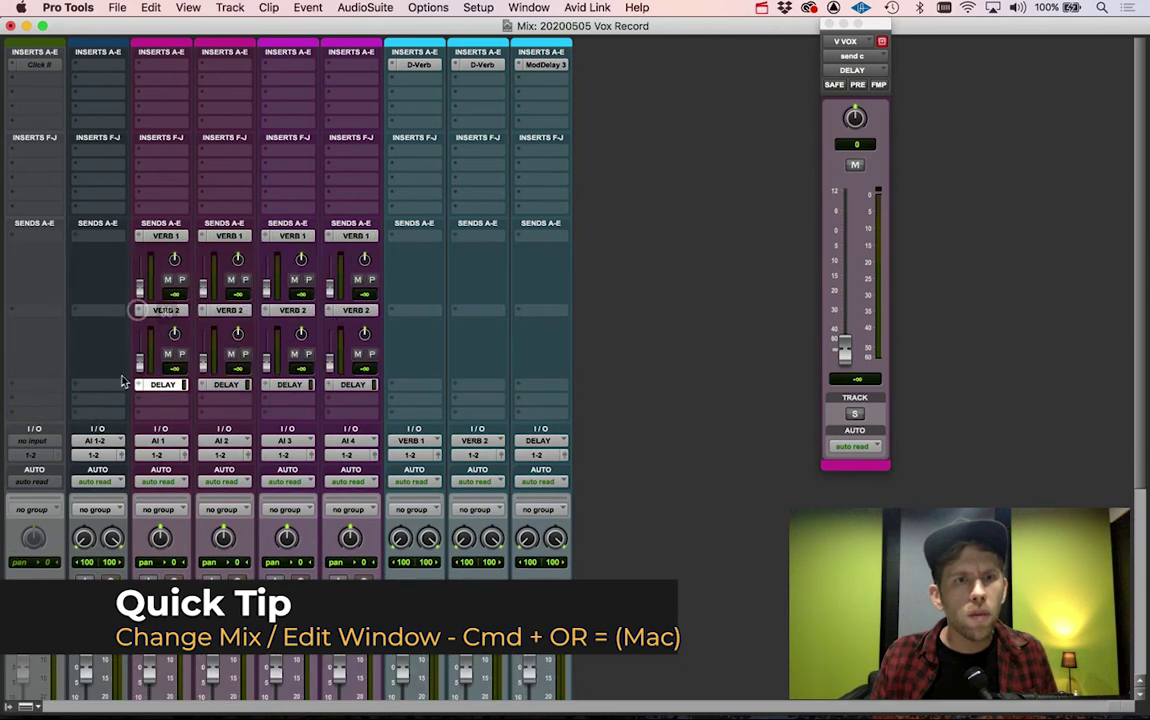
click(139, 384)
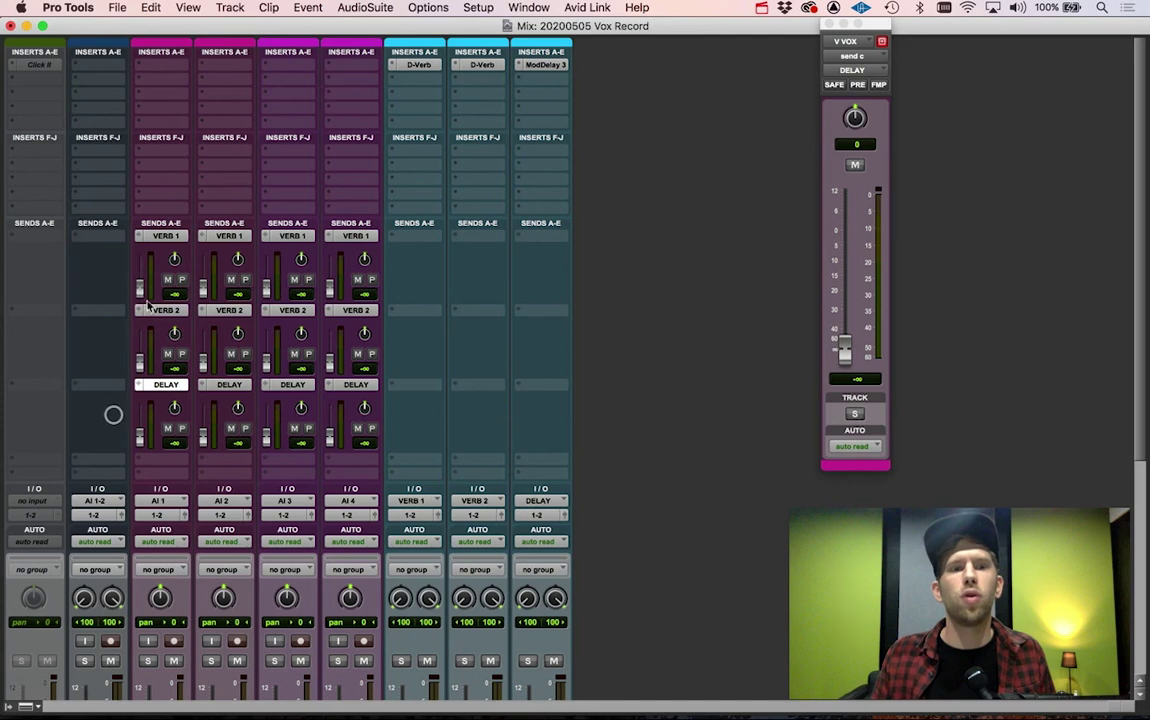
Step: Hide the Inserts F-J section in the Mix window
scroll(385, 300, down, 3)
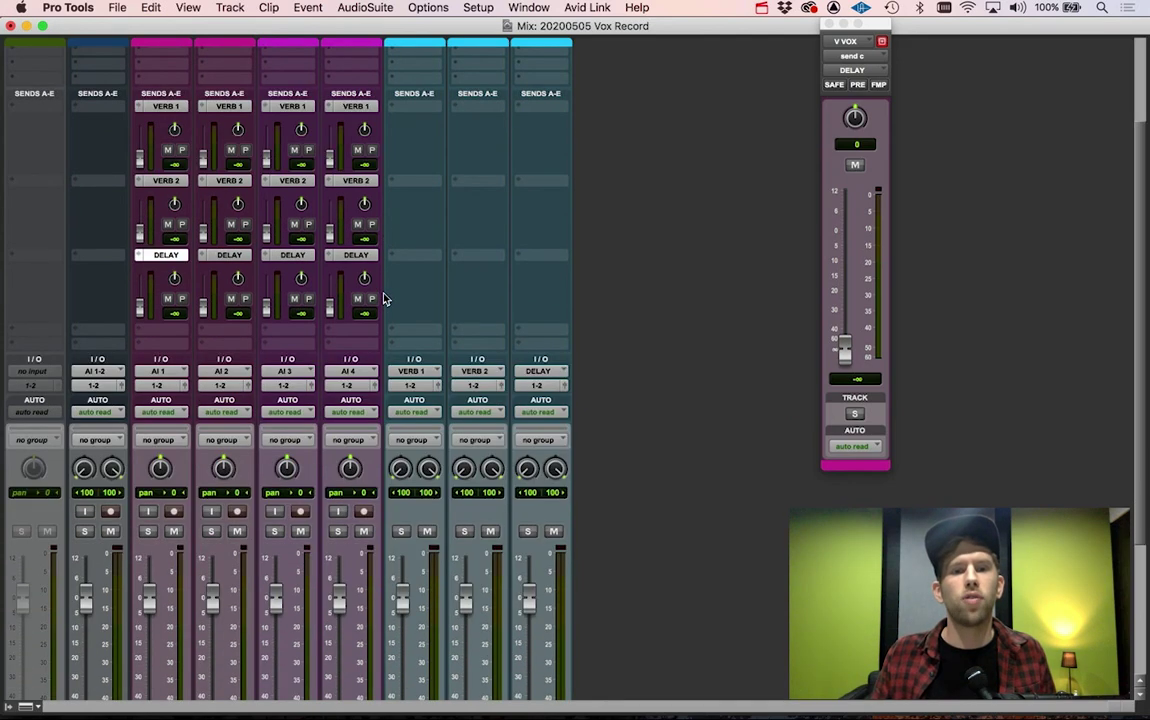
scroll(418, 545, down, 5)
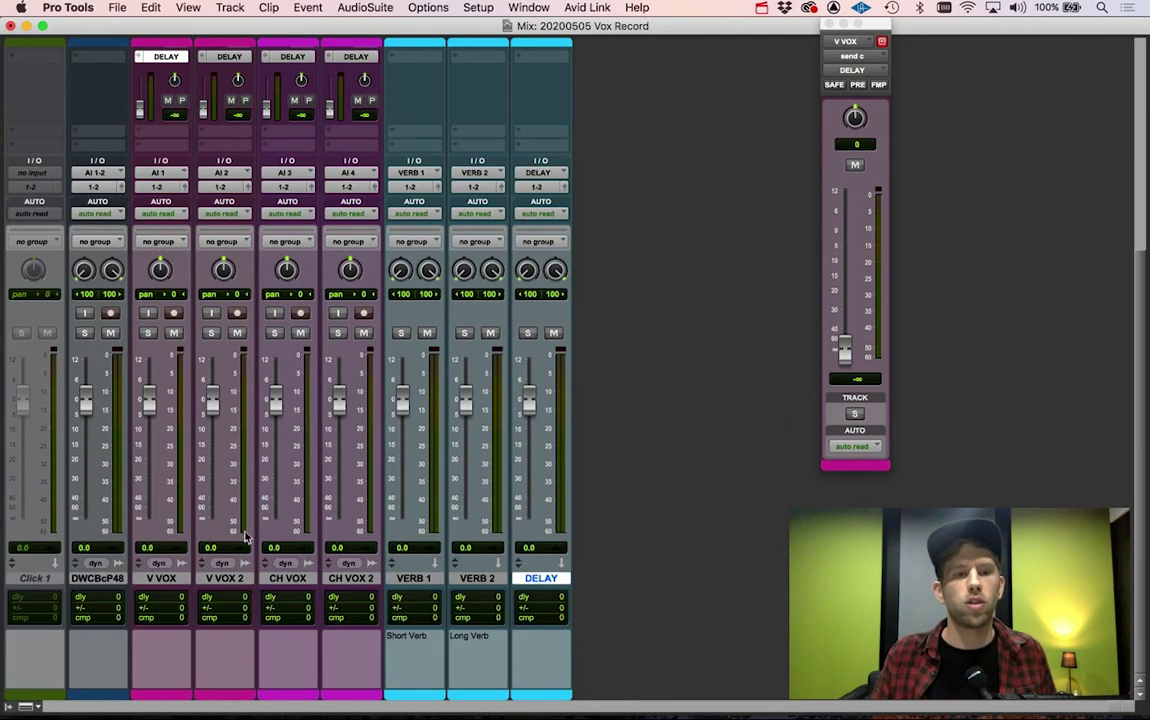
scroll(197, 195, up, 5)
scroll(210, 226, down, 5)
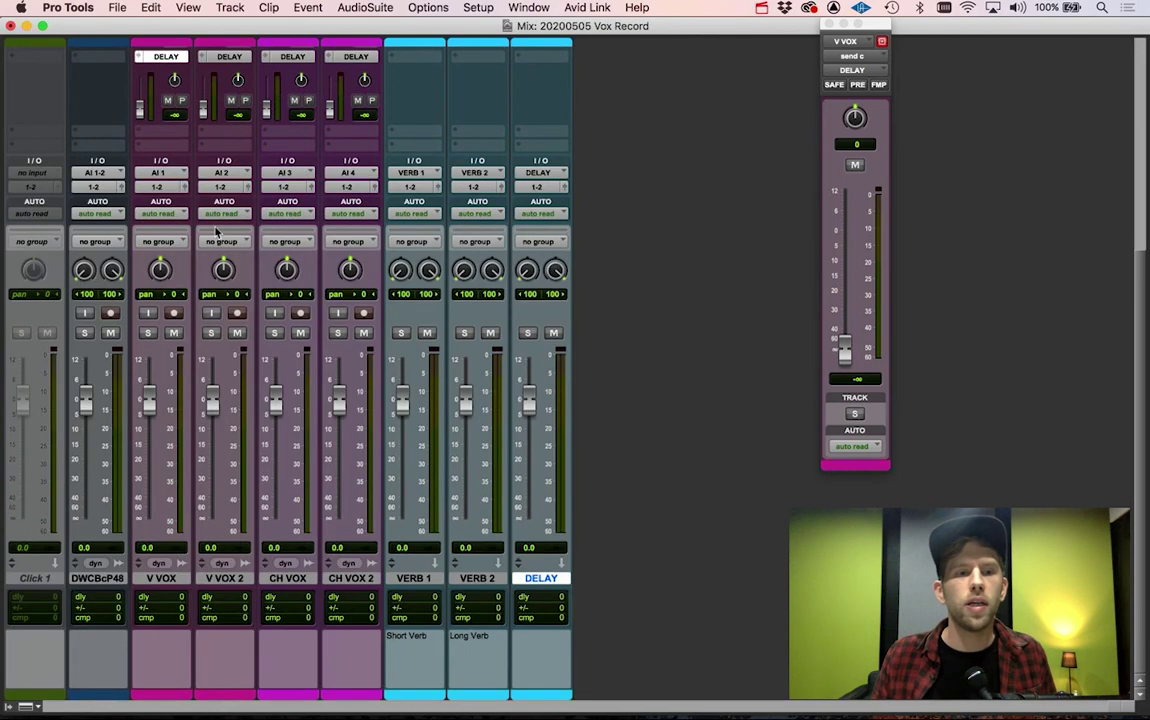
click(26, 706)
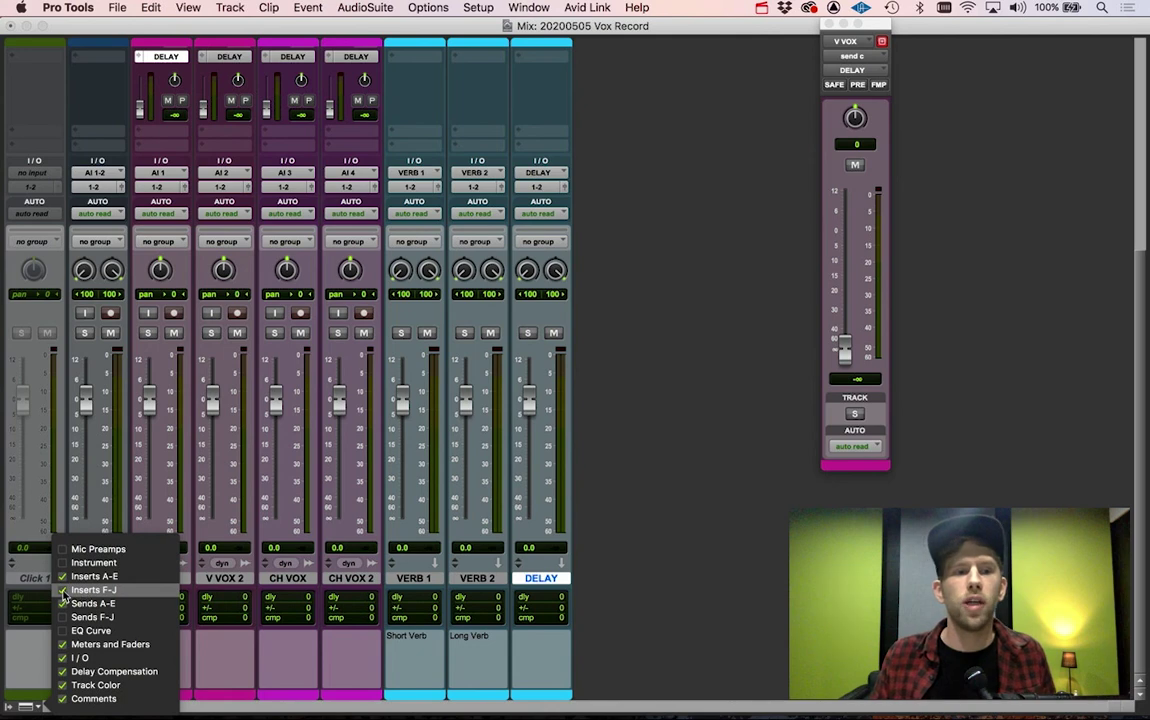
click(617, 288)
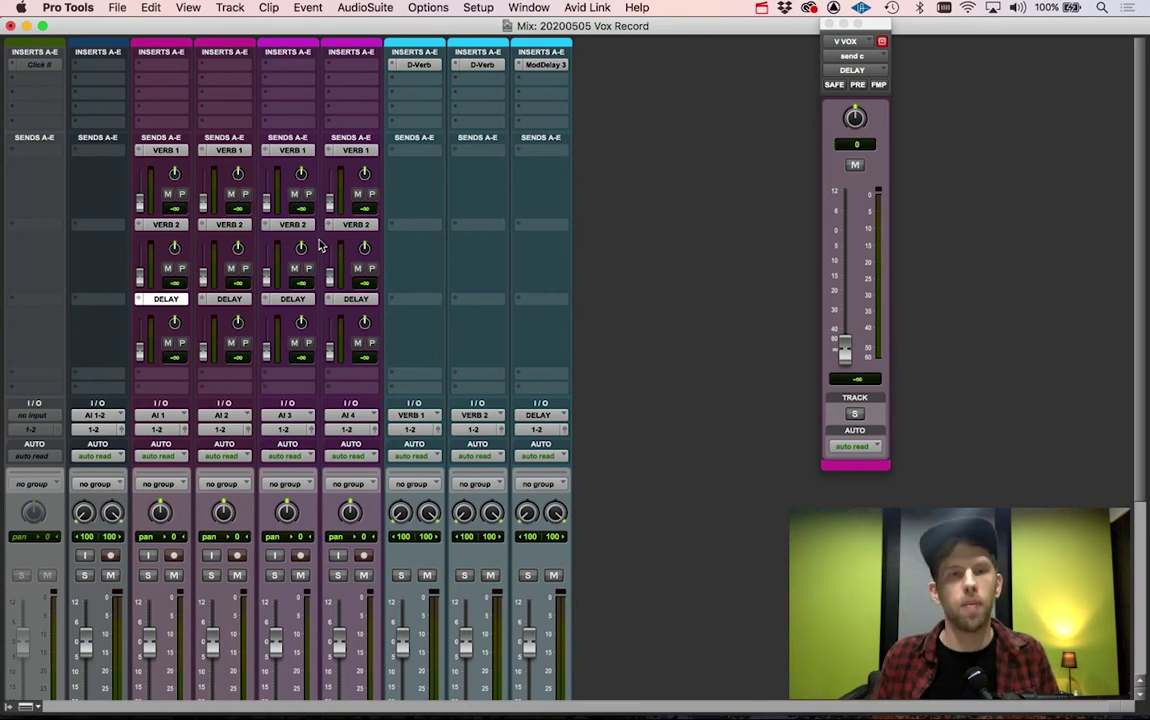
Step: Return to the Edit window with all tracks fitted into view vertically and select the VERB 1 track
key(super+equal)
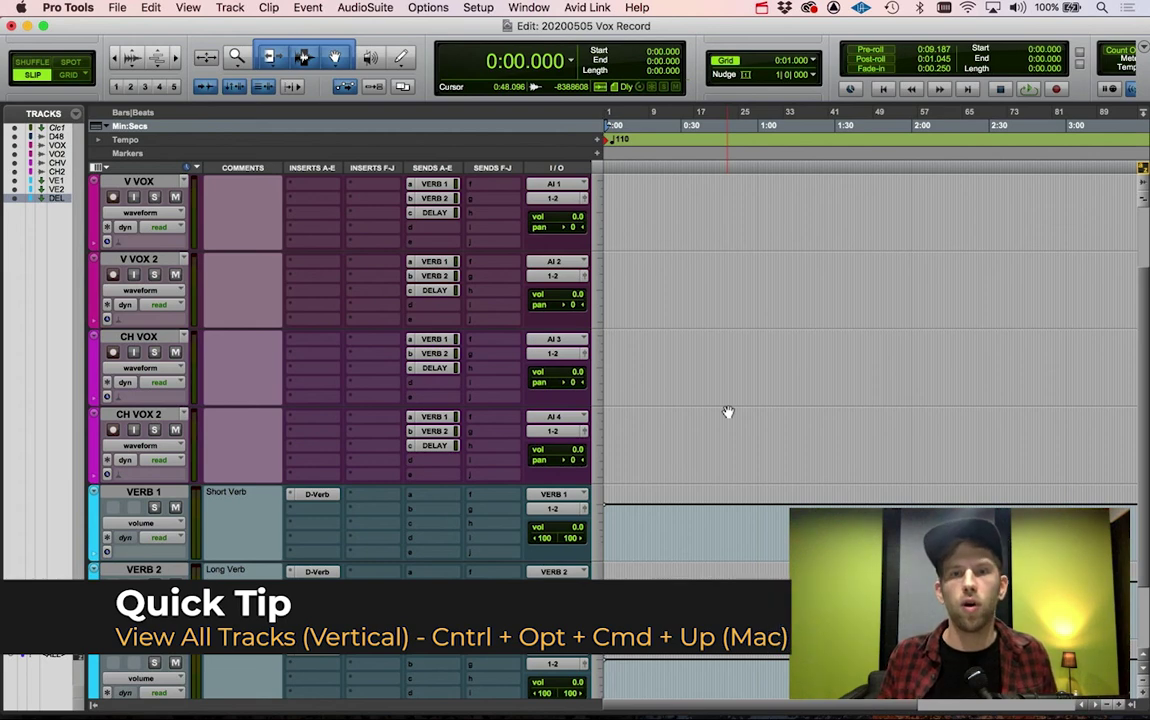
key(ctrl+alt+super+Up)
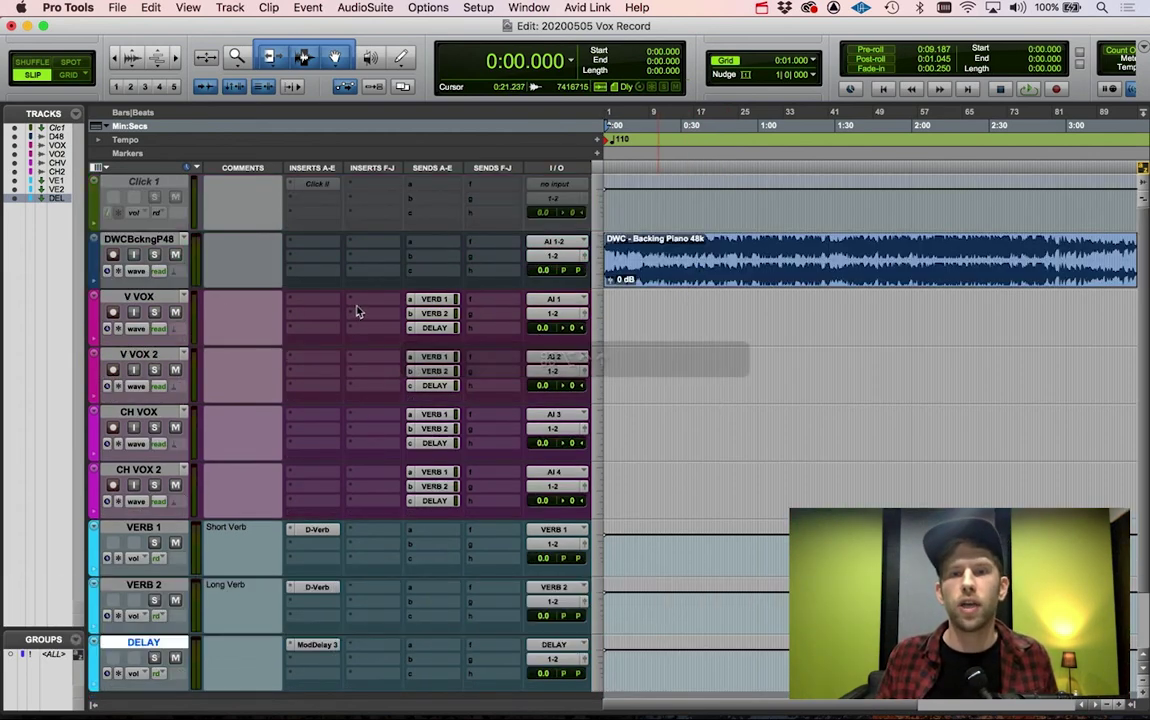
key(alt+a)
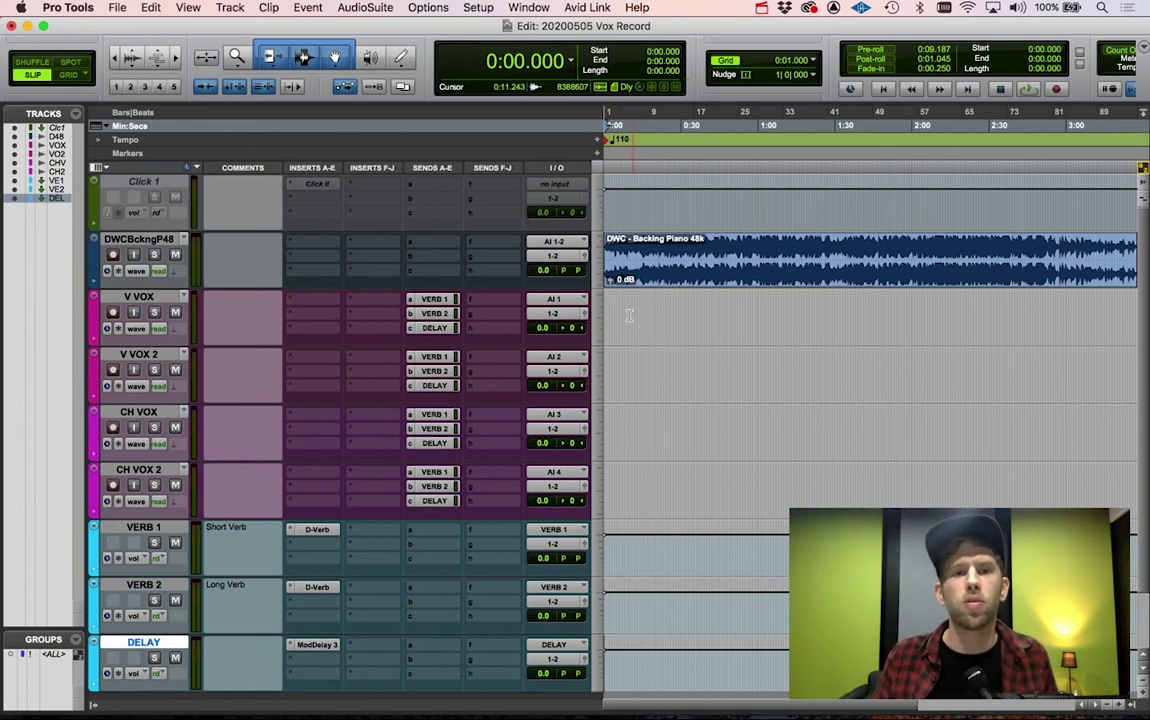
click(143, 527)
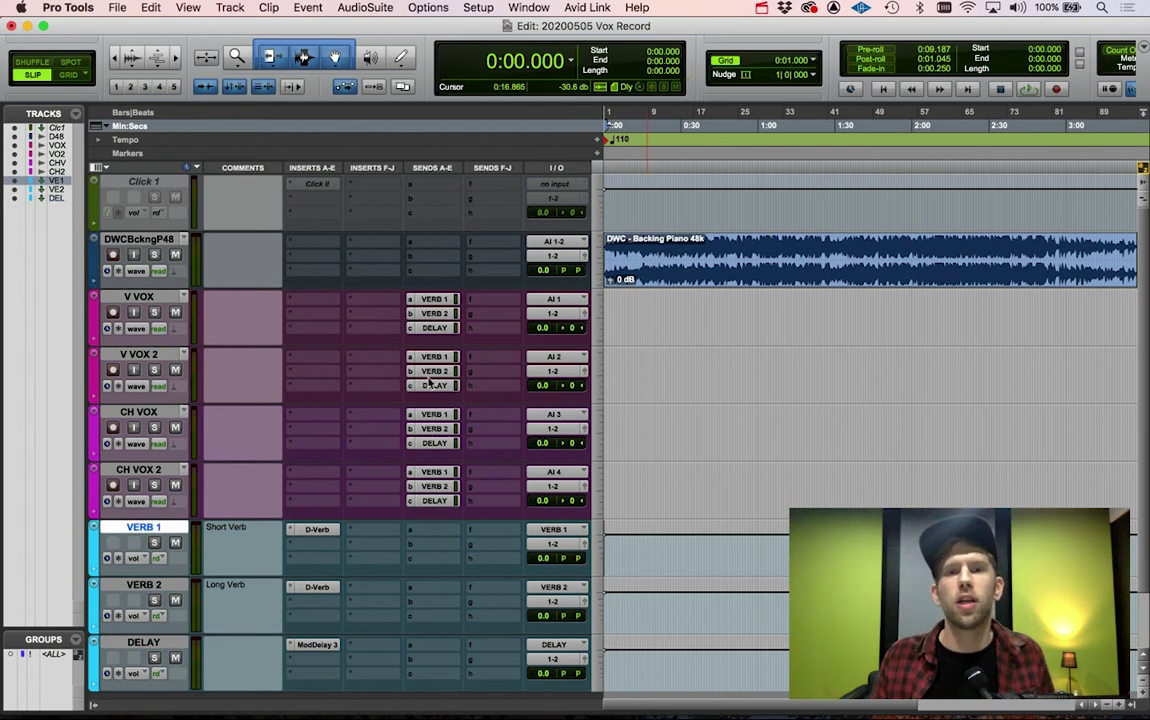